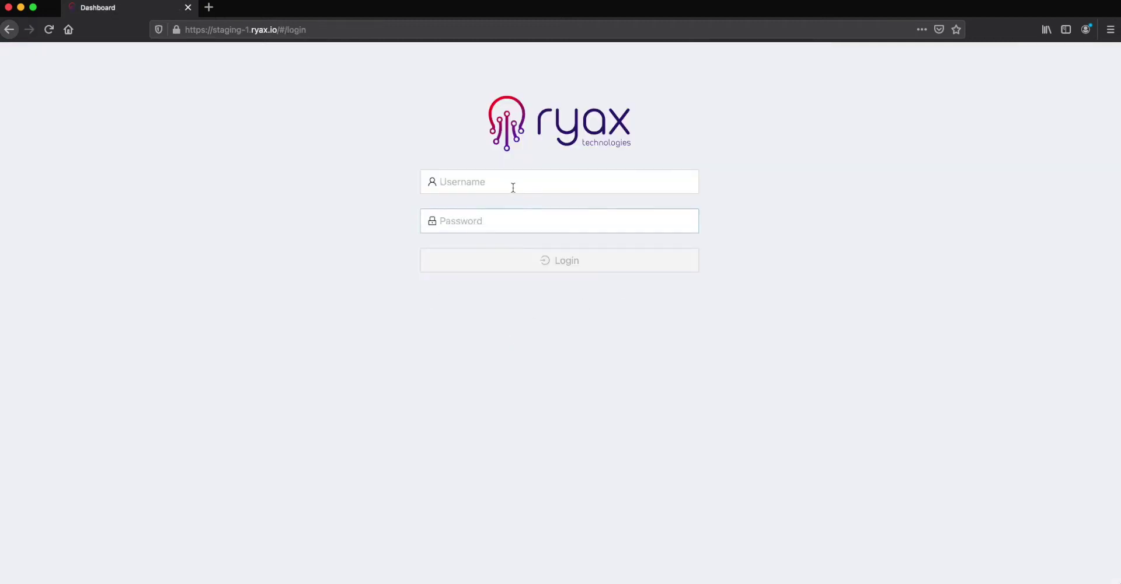
# Step: Log in with the username user1 and the account password
pyautogui.click(511, 184)
pyautogui.write('user1')
pyautogui.press('Tab')
pyautogui.write('•••••')
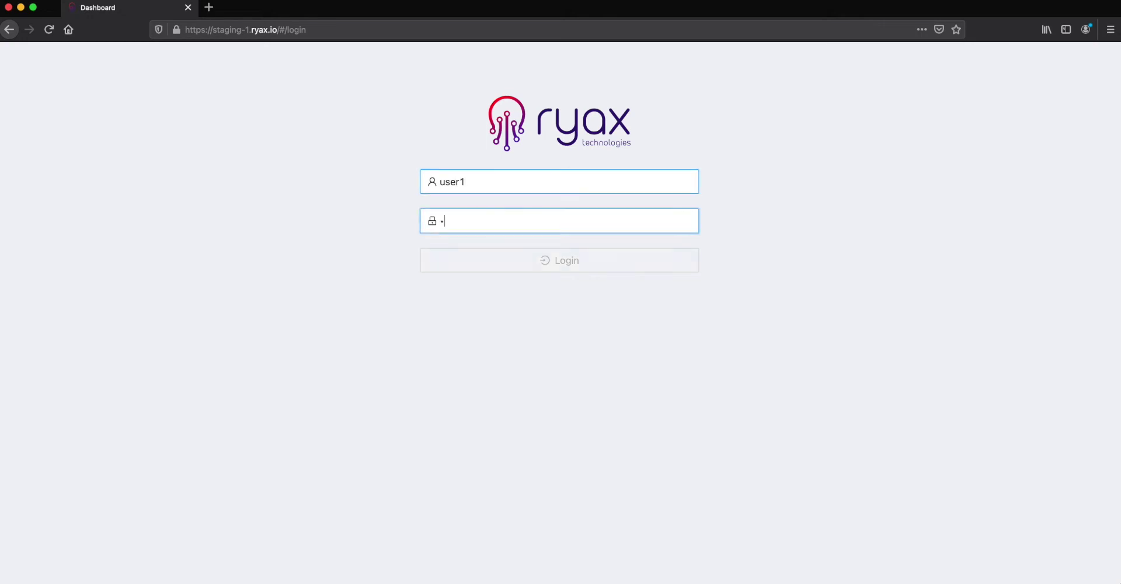
pyautogui.press('Return')
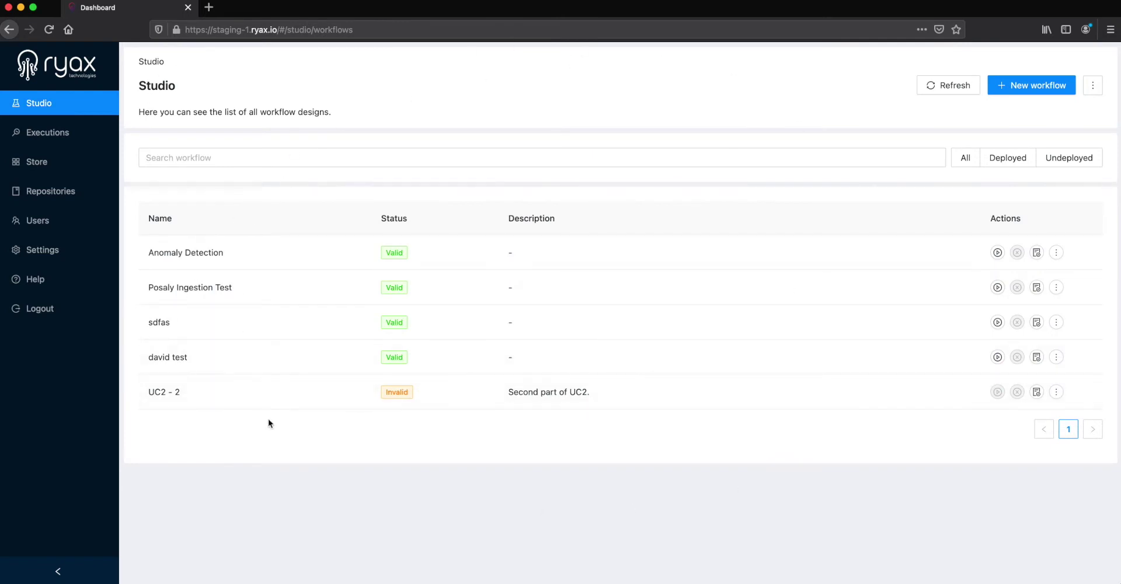
# Step: Create a new workflow named "Twitter analysis" with the description "Pull tweets and analyse them"
pyautogui.click(1017, 85)
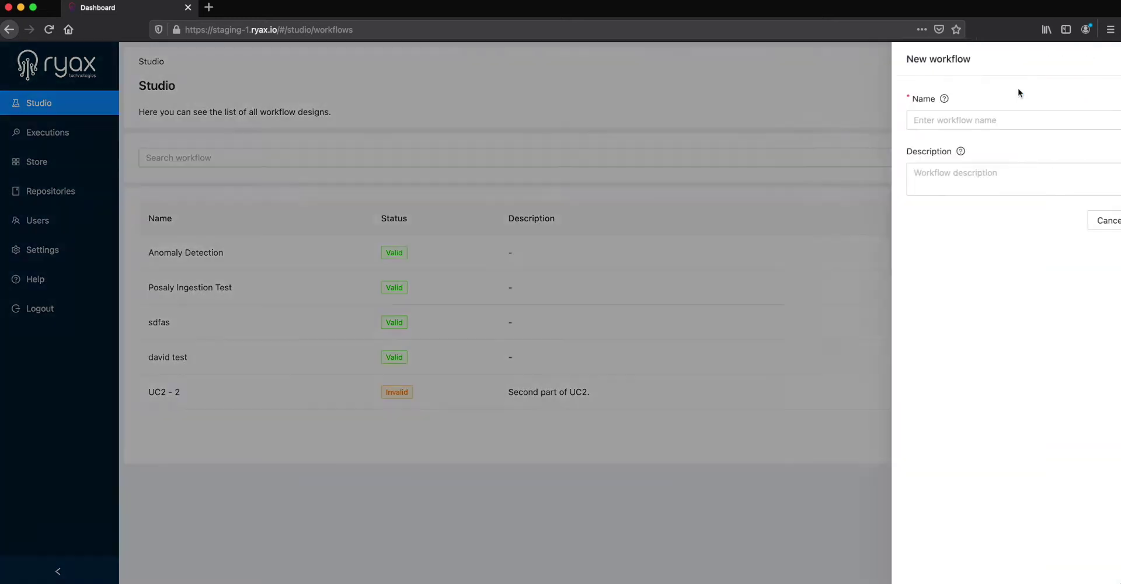
pyautogui.click(891, 121)
pyautogui.write('Twti')
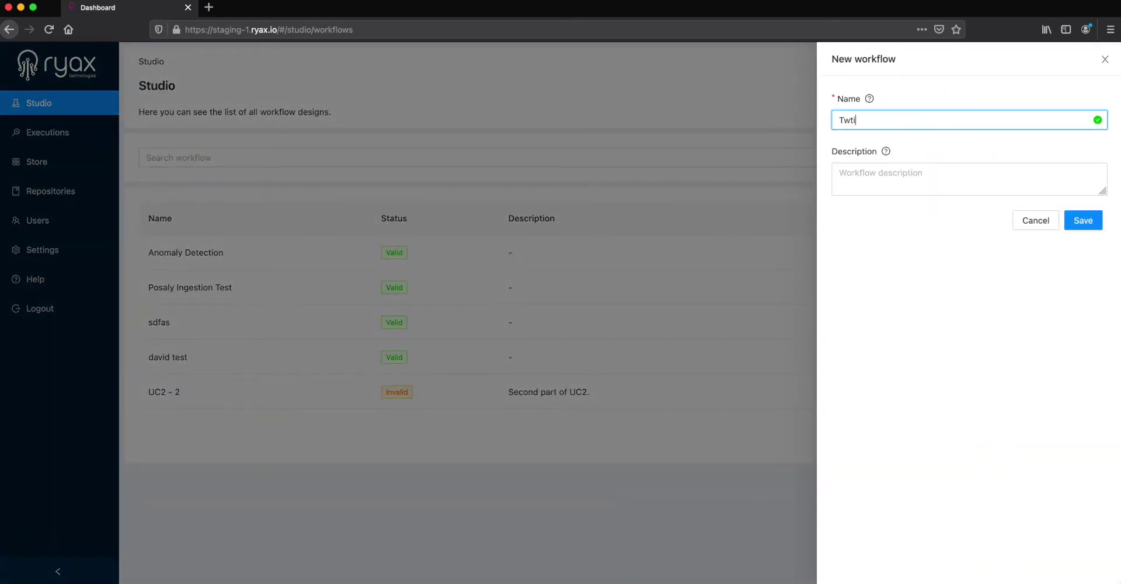
pyautogui.press('BackSpace')
pyautogui.press('BackSpace')
pyautogui.write('itter analysis')
pyautogui.press('Tab')
pyautogui.write('Pull tweet')
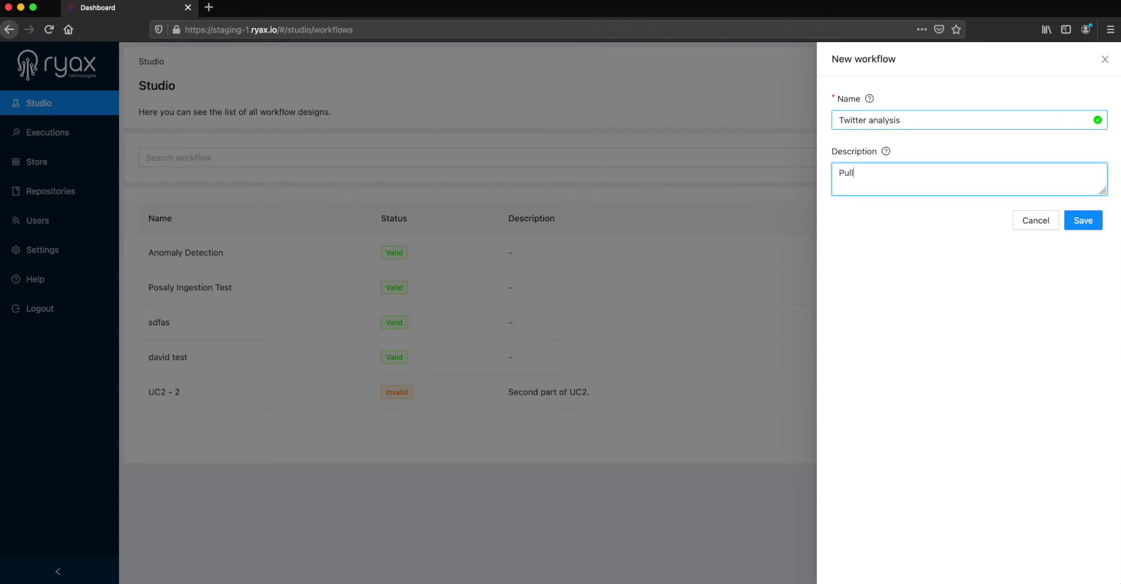
pyautogui.write('s and analyse them')
pyautogui.click(1089, 224)
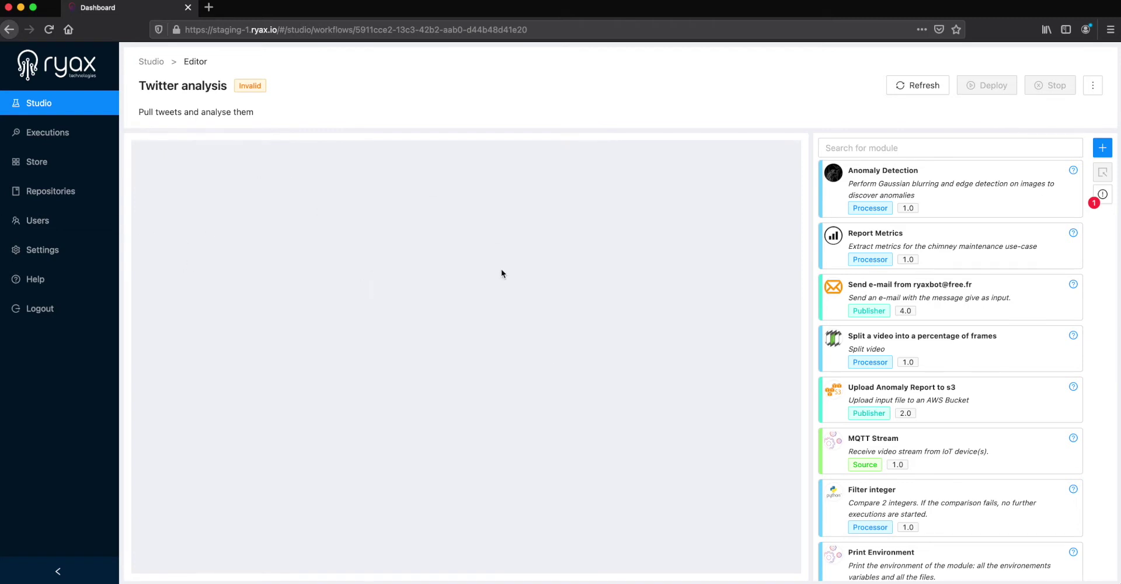
# Step: Find the Emit Every source module and place it at the start of the empty workflow canvas
pyautogui.click(874, 150)
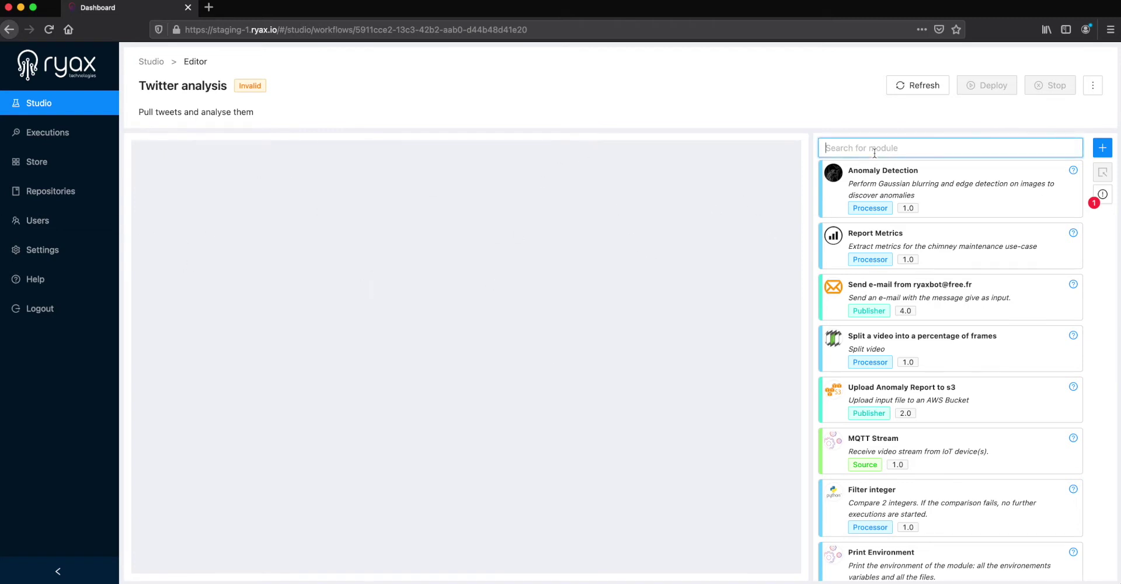
pyautogui.write('emit')
pyautogui.moveTo(896, 175); pyautogui.dragTo(238, 283)
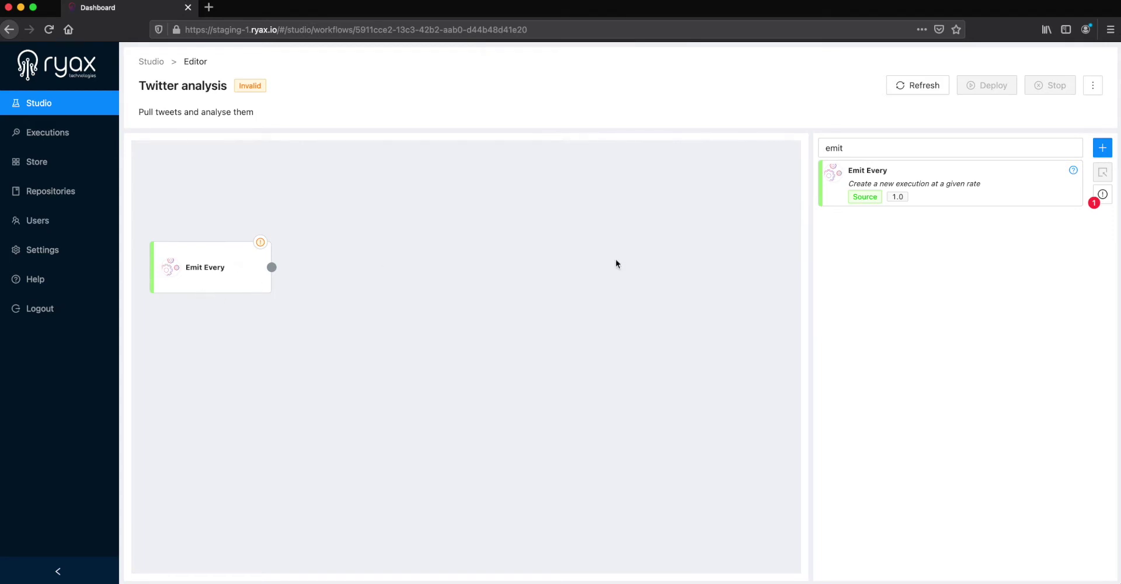
# Step: Find the "Get Tweets, no credentials required." module and place it beside Emit Every on the canvas
pyautogui.click(889, 150)
pyautogui.doubleClick(889, 153)
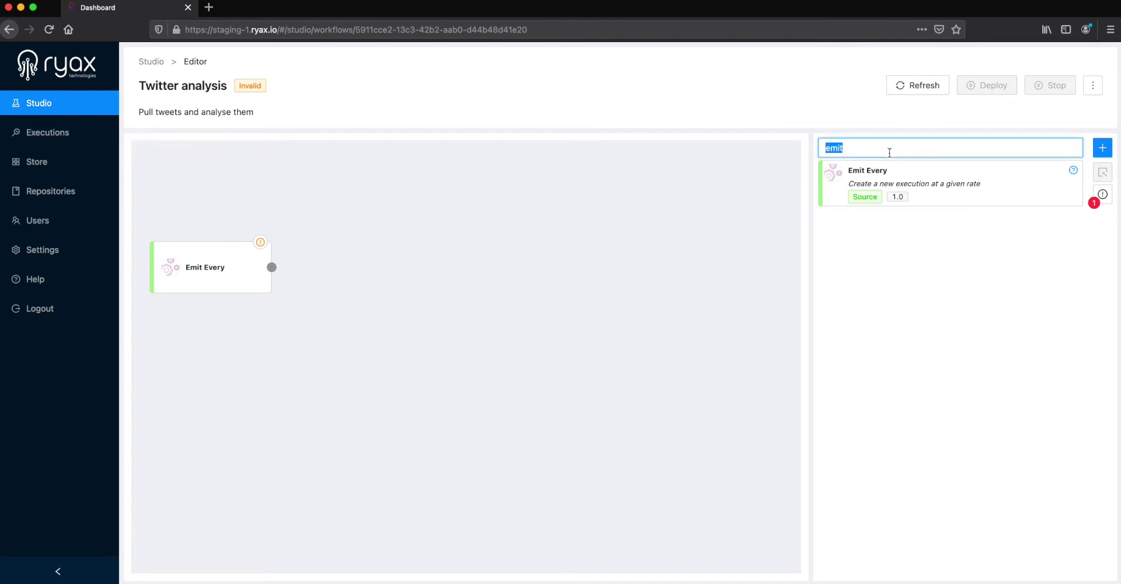
pyautogui.write('twitt')
pyautogui.moveTo(946, 239); pyautogui.dragTo(399, 259)
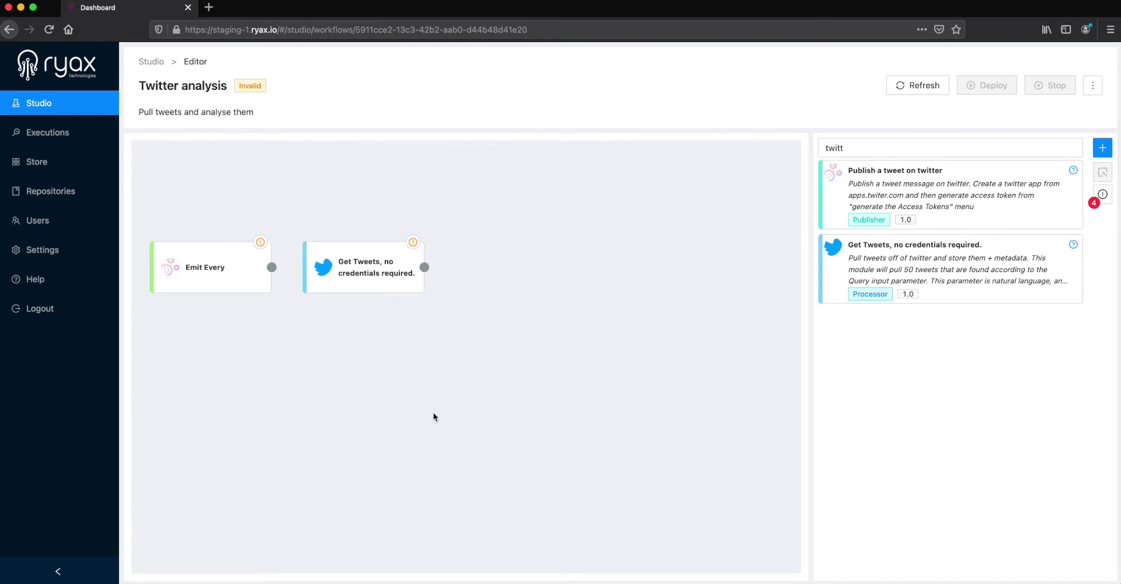
# Step: Add the Text Classifier (distilBERT) module after Get Tweets and link the three modules in sequence
pyautogui.doubleClick(862, 149)
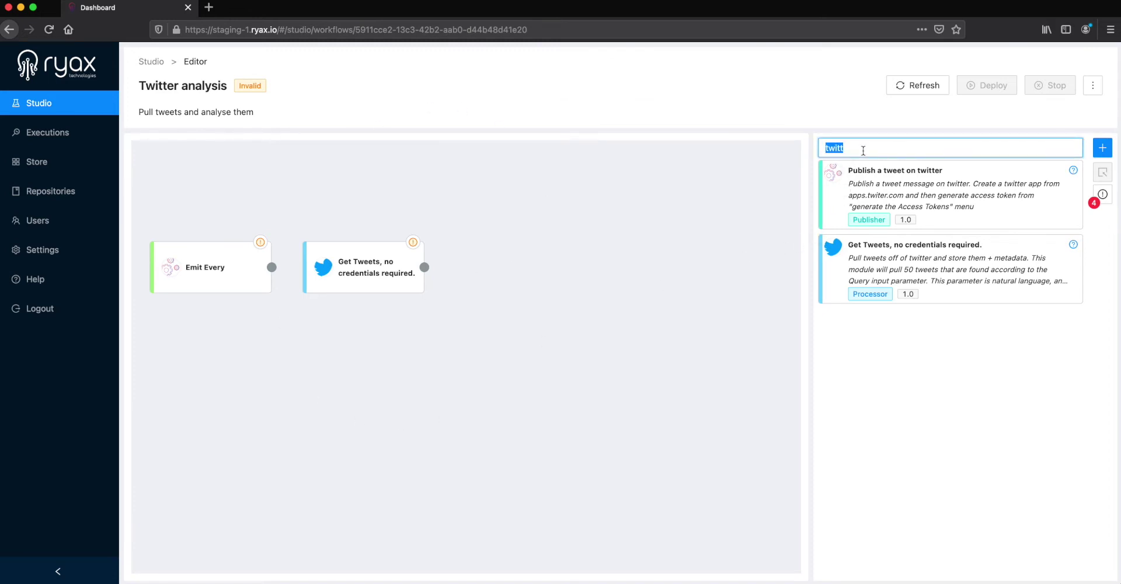
pyautogui.write('text')
pyautogui.moveTo(925, 175); pyautogui.dragTo(537, 262)
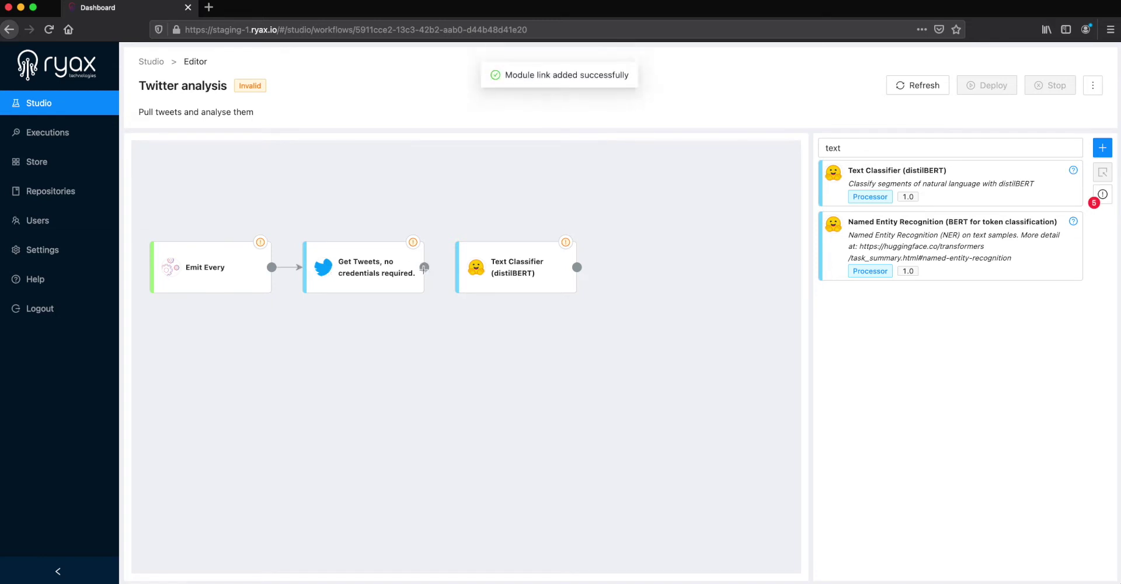
pyautogui.moveTo(423, 267); pyautogui.dragTo(489, 270)
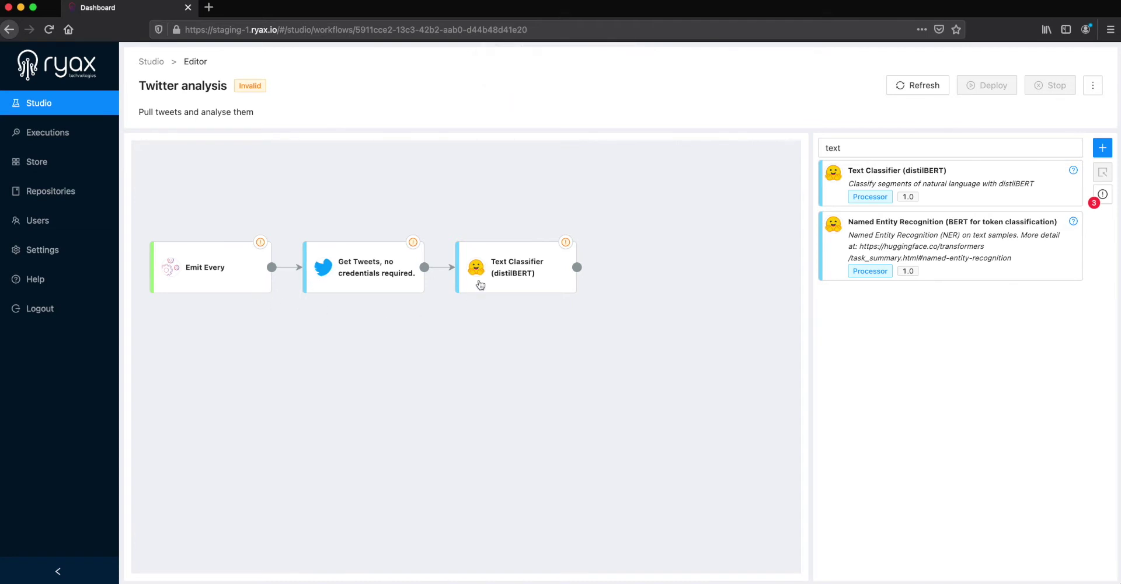
# Step: Set the Emit Every module's inputs to 1 day, 0 hours, 0 minutes and 0 seconds
pyautogui.click(191, 265)
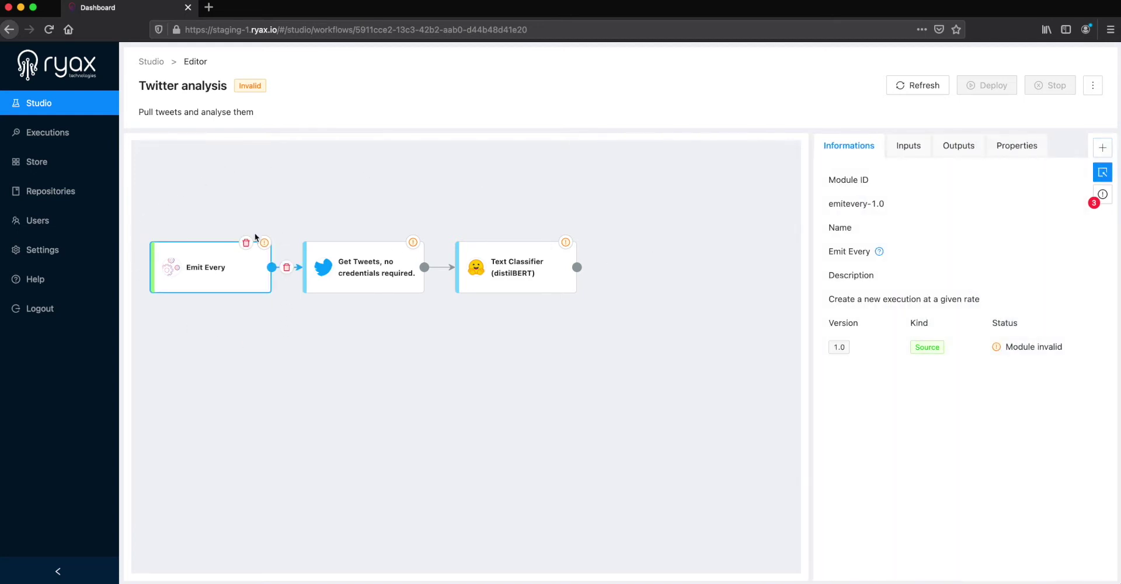
pyautogui.moveTo(272, 248)
pyautogui.click(909, 147)
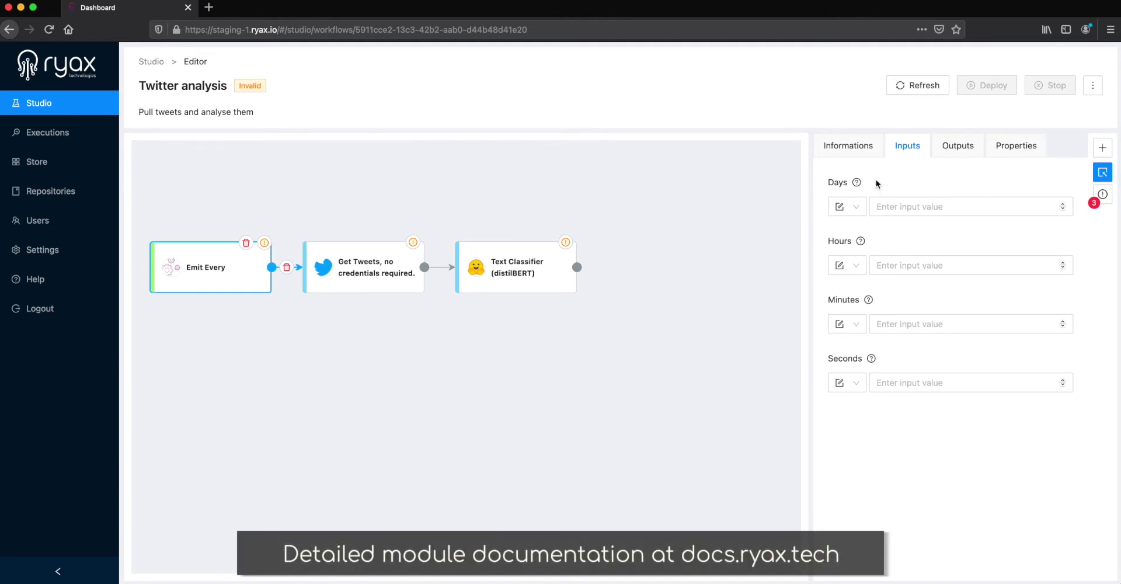
pyautogui.click(922, 207)
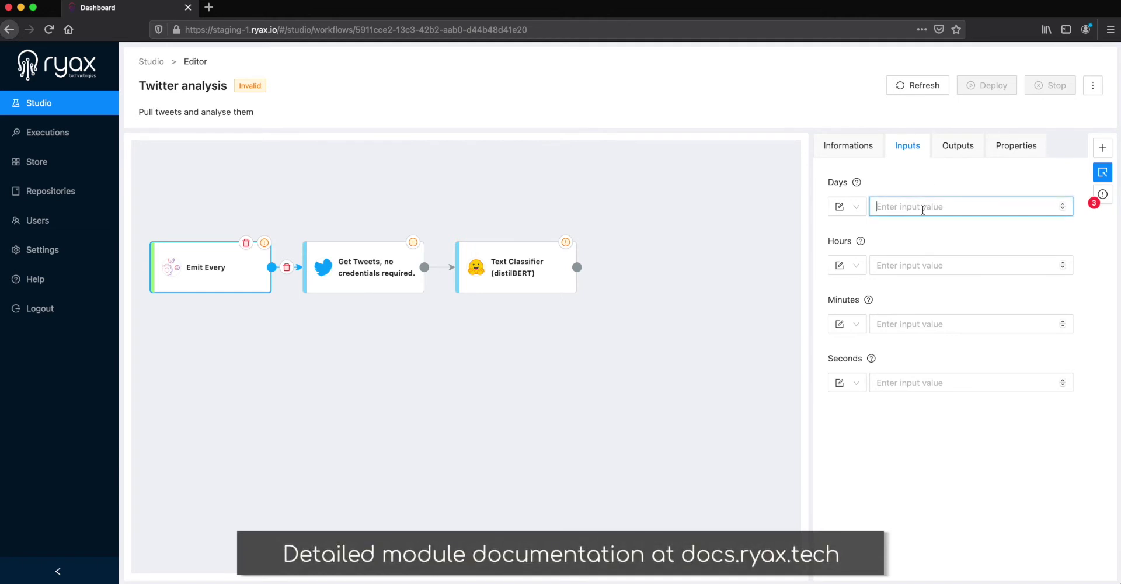
pyautogui.write('1')
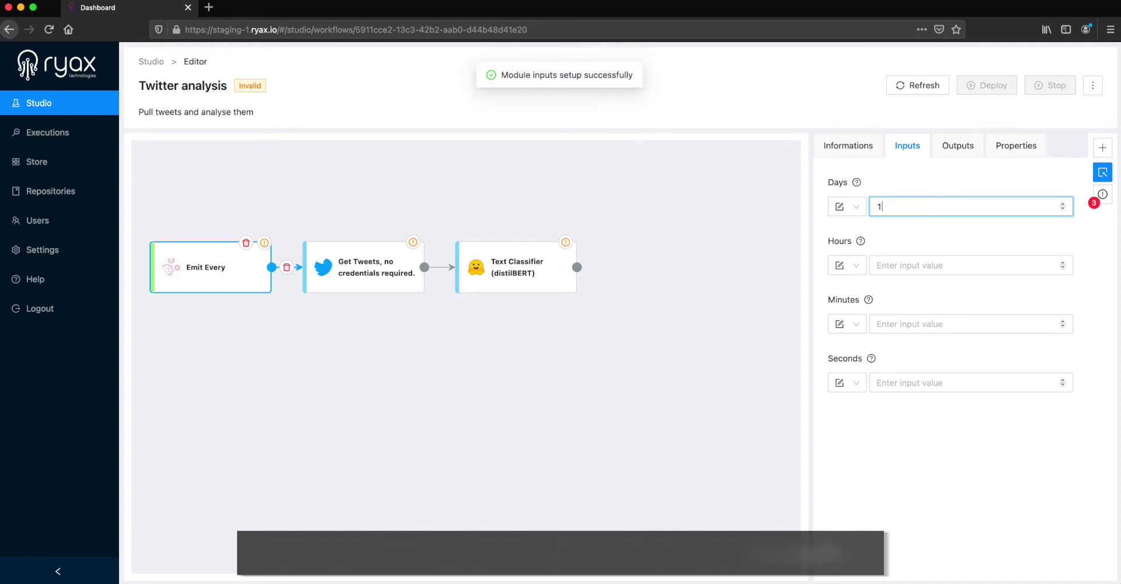
pyautogui.click(914, 265)
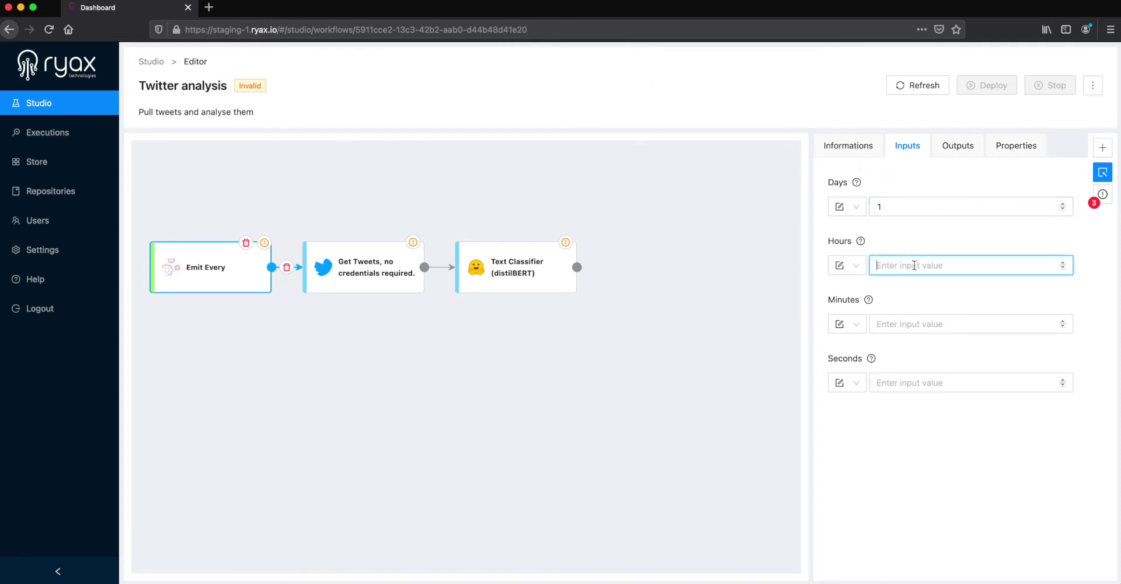
pyautogui.write('0')
pyautogui.press('Tab')
pyautogui.press('Tab')
pyautogui.write('0')
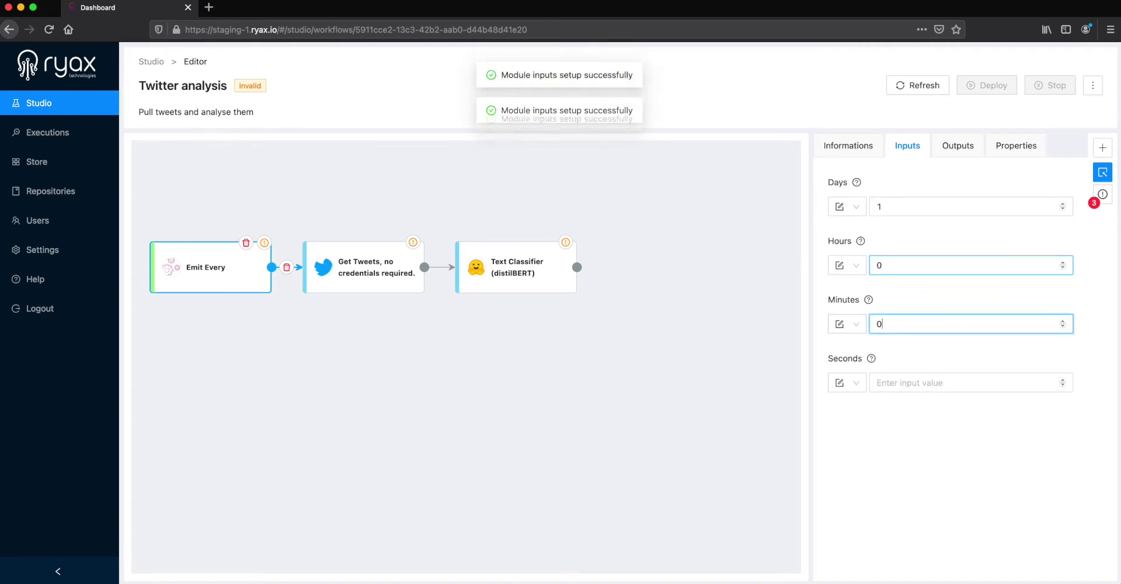
pyautogui.press('Tab')
pyautogui.press('Tab')
pyautogui.write('0')
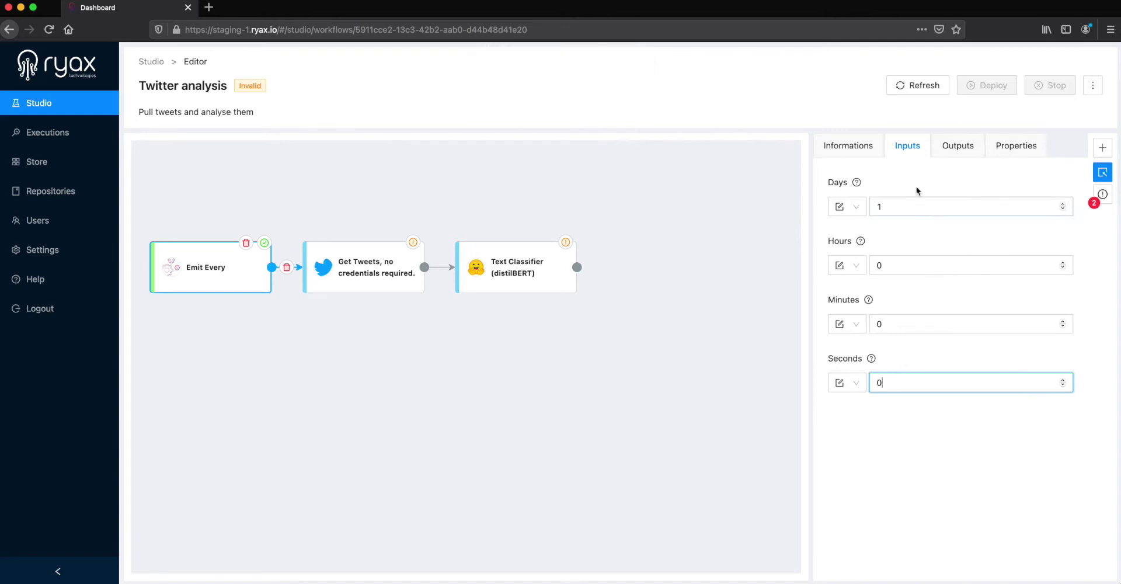
# Step: Check the Emit Every module's outputs and give the module the custom name "Run once a day"
pyautogui.click(969, 153)
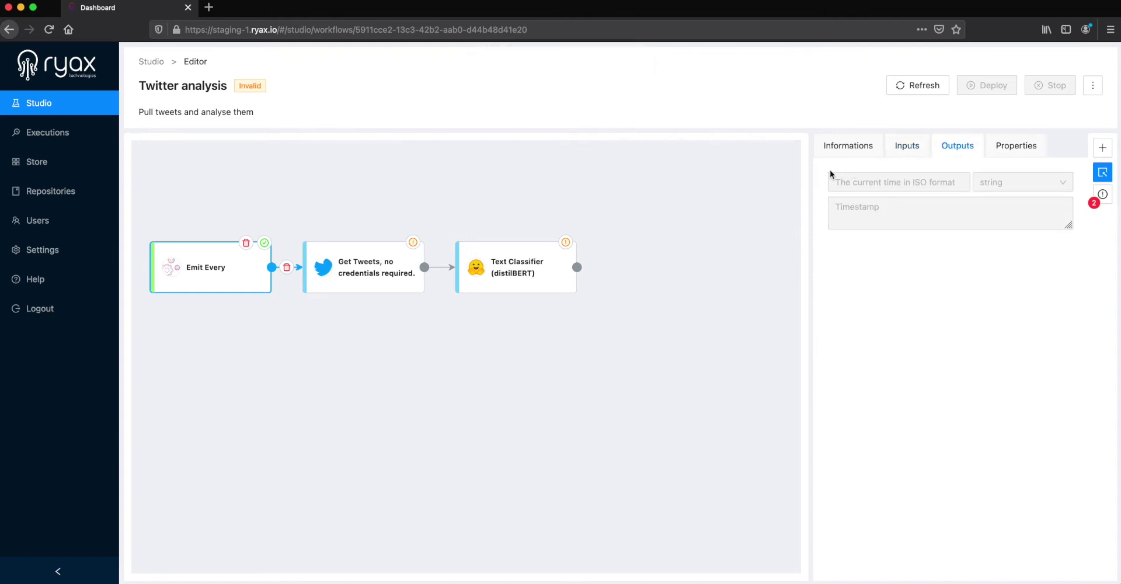
pyautogui.click(995, 152)
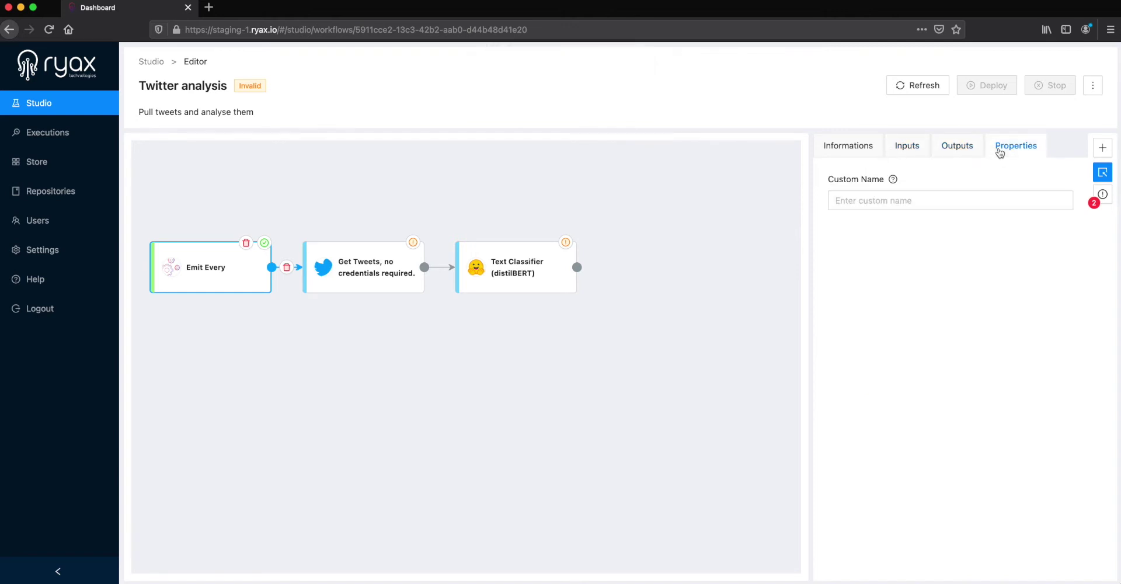
pyautogui.click(925, 202)
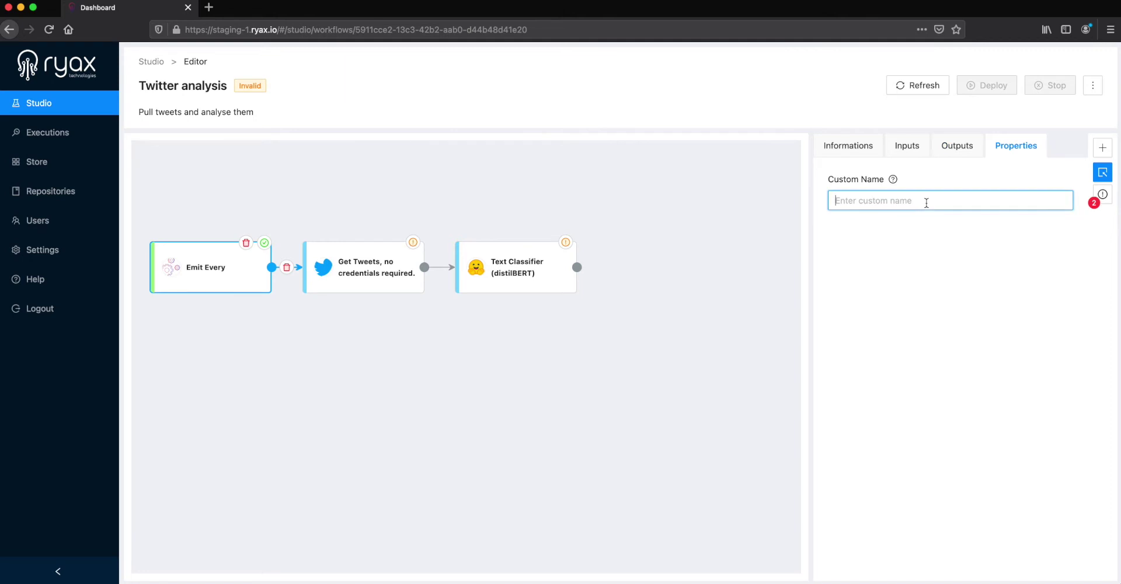
pyautogui.write('Run once a day')
pyautogui.click(595, 329)
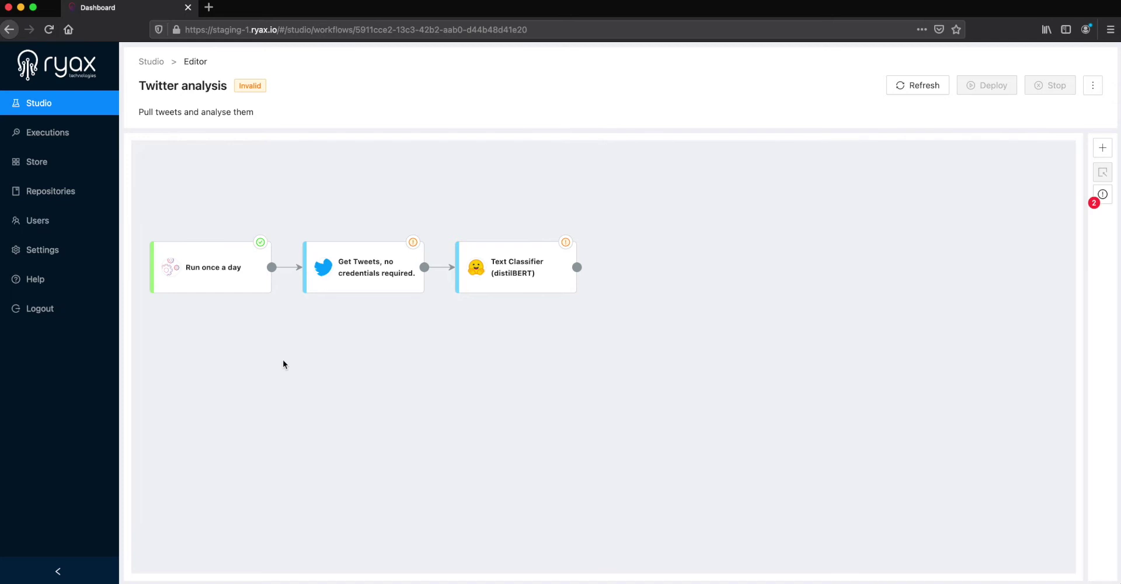
# Step: Set the Get Tweets module's query to #dataops and view the module's outputs
pyautogui.click(345, 287)
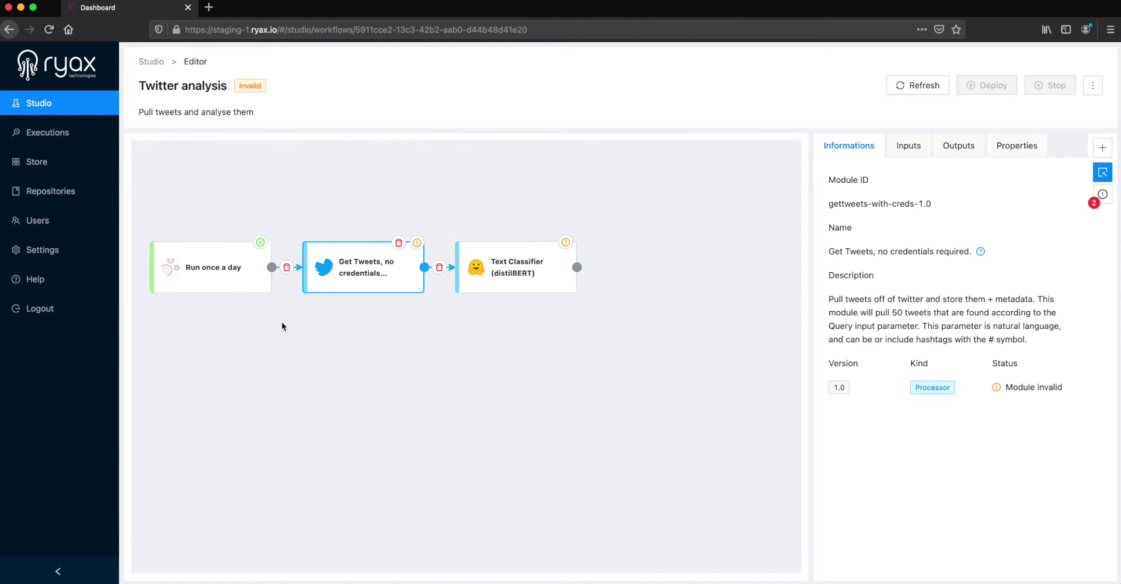
pyautogui.click(912, 153)
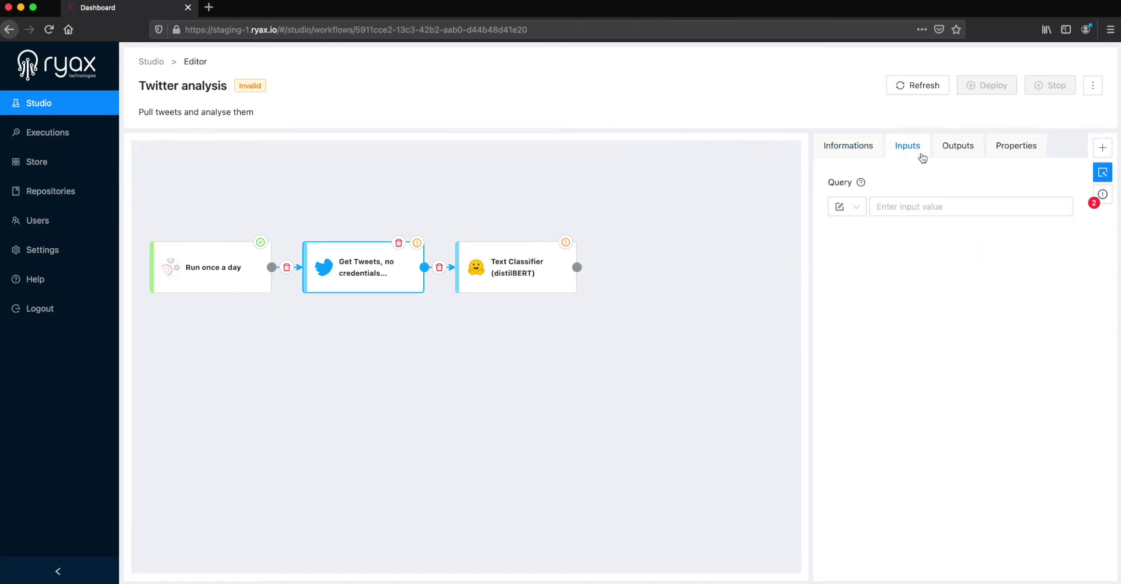
pyautogui.click(882, 207)
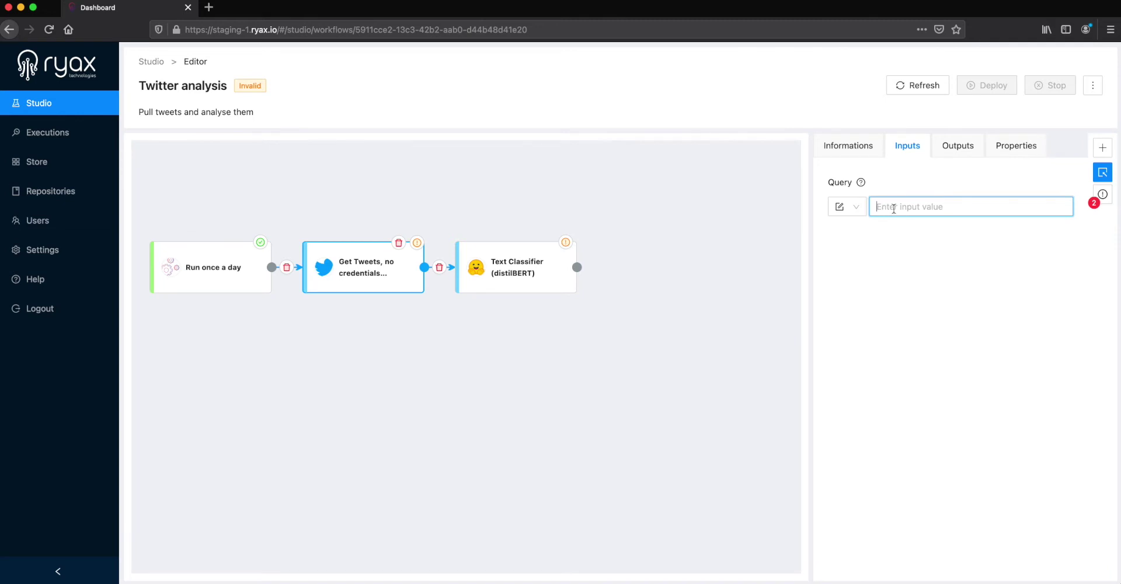
pyautogui.write('#dataops')
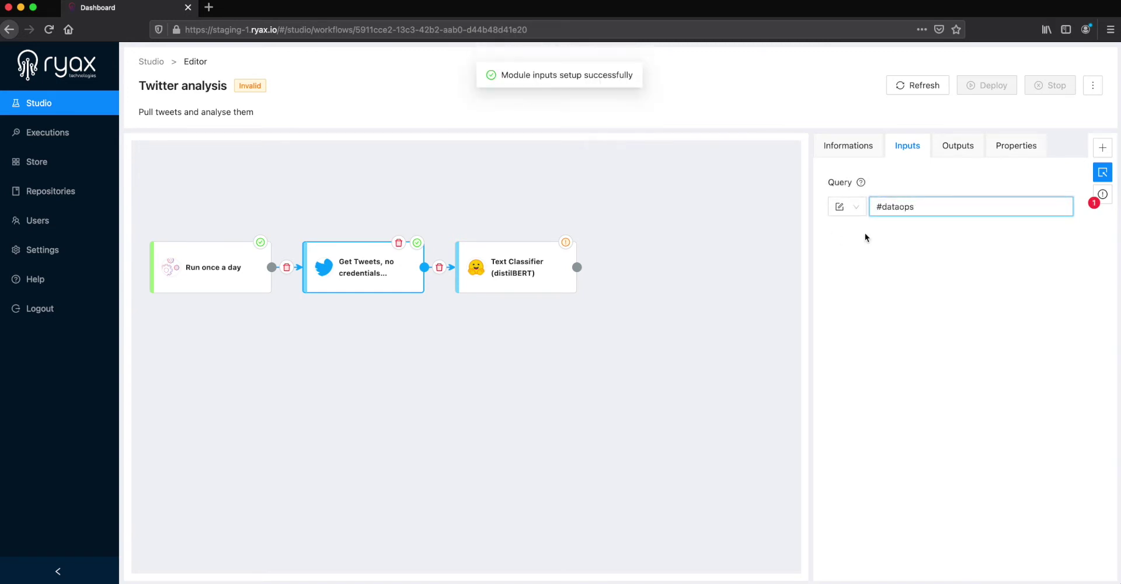
pyautogui.click(949, 150)
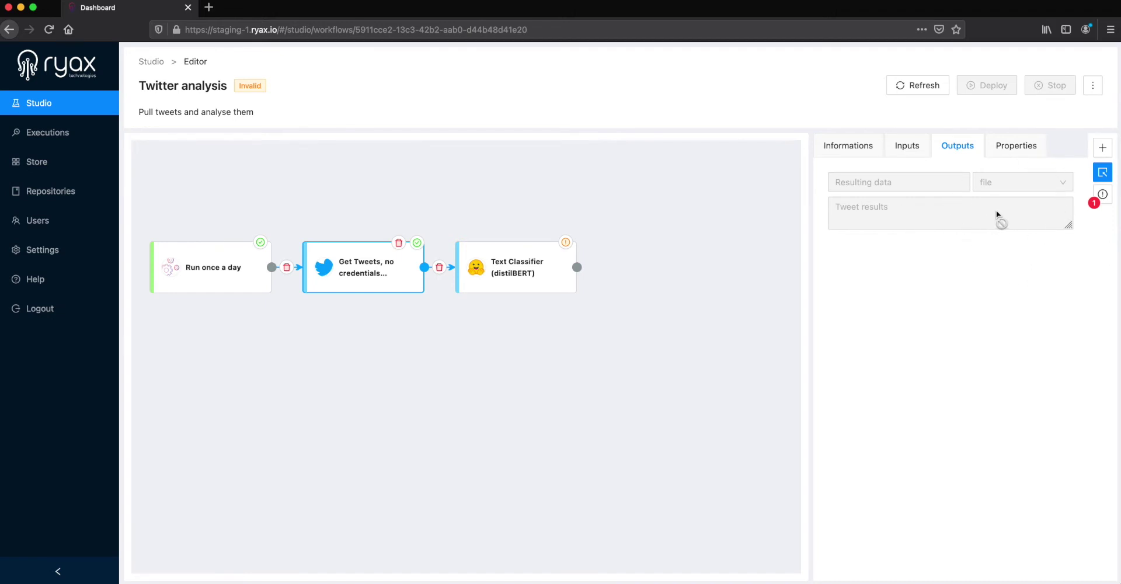
# Step: Set the Text Classifier's "Path to the data" to a reference value using Get Tweets' "Resulting data" output, and check the workflow's warnings
pyautogui.click(509, 285)
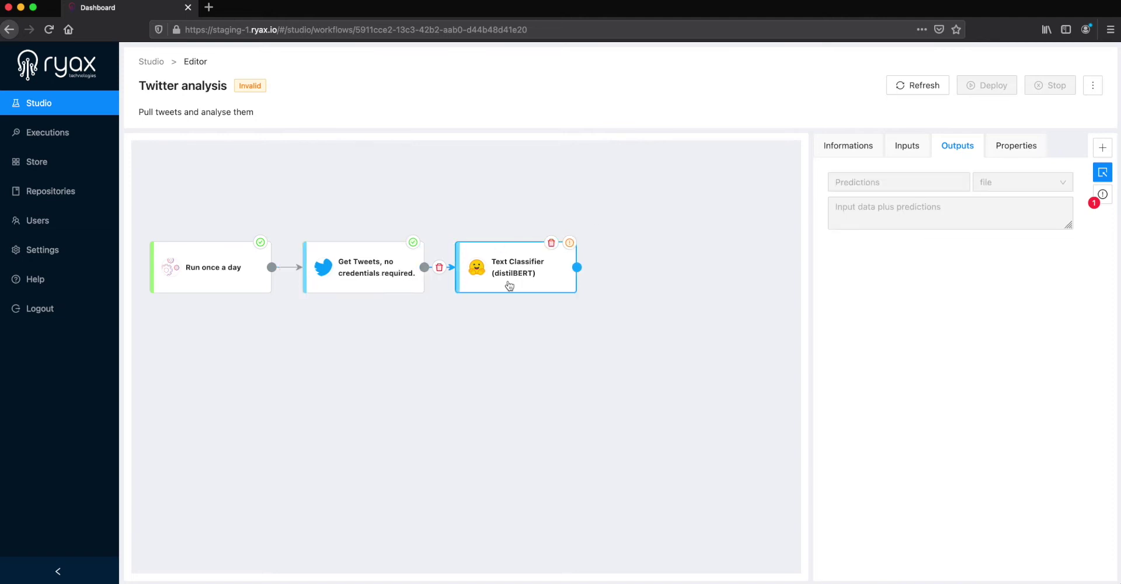
pyautogui.click(906, 149)
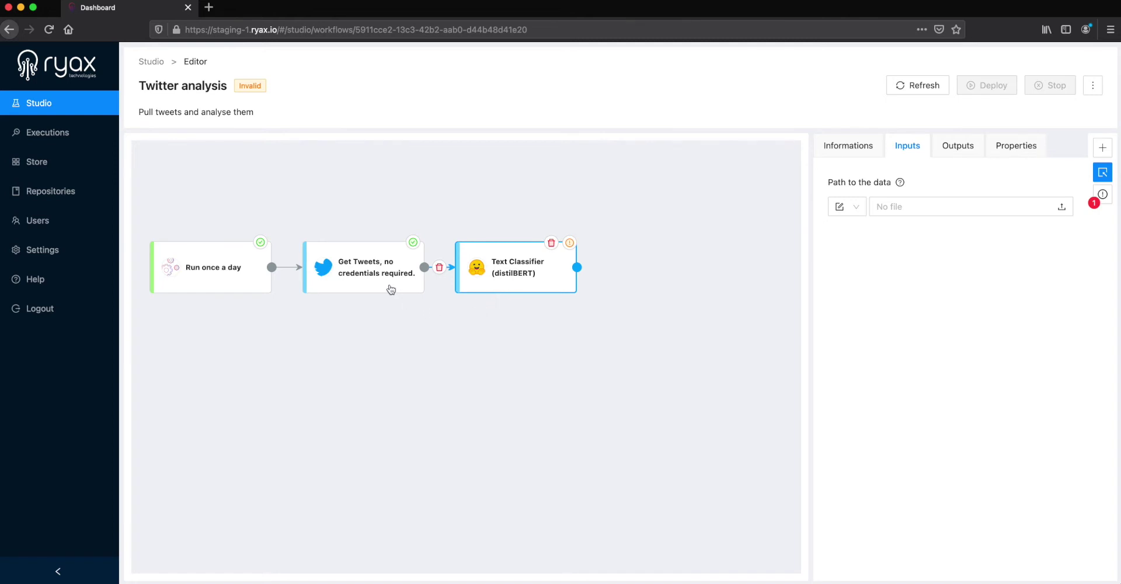
pyautogui.click(862, 216)
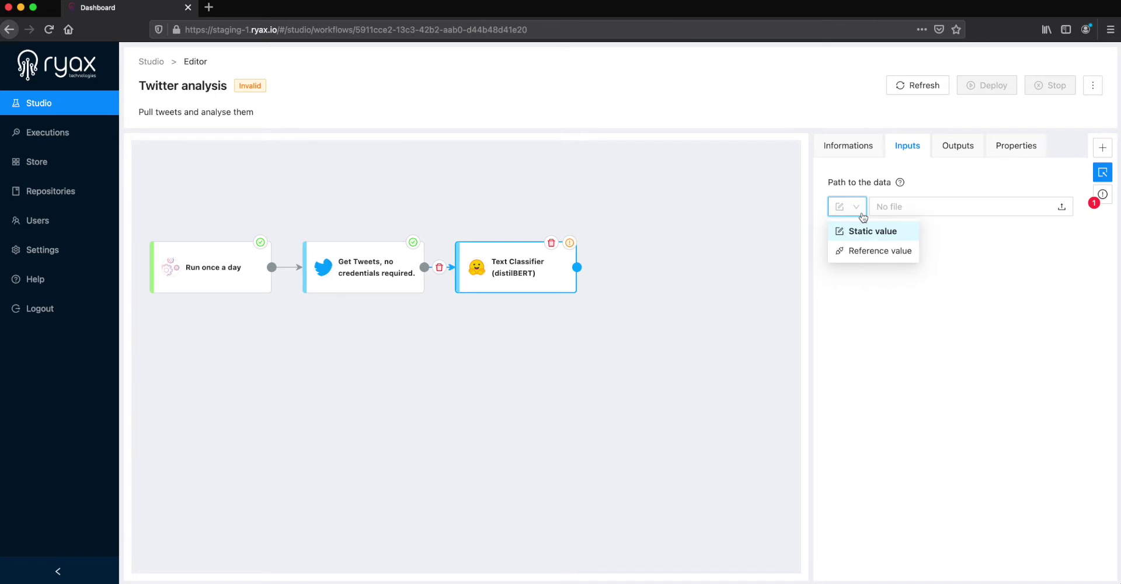
pyautogui.click(861, 259)
pyautogui.click(931, 216)
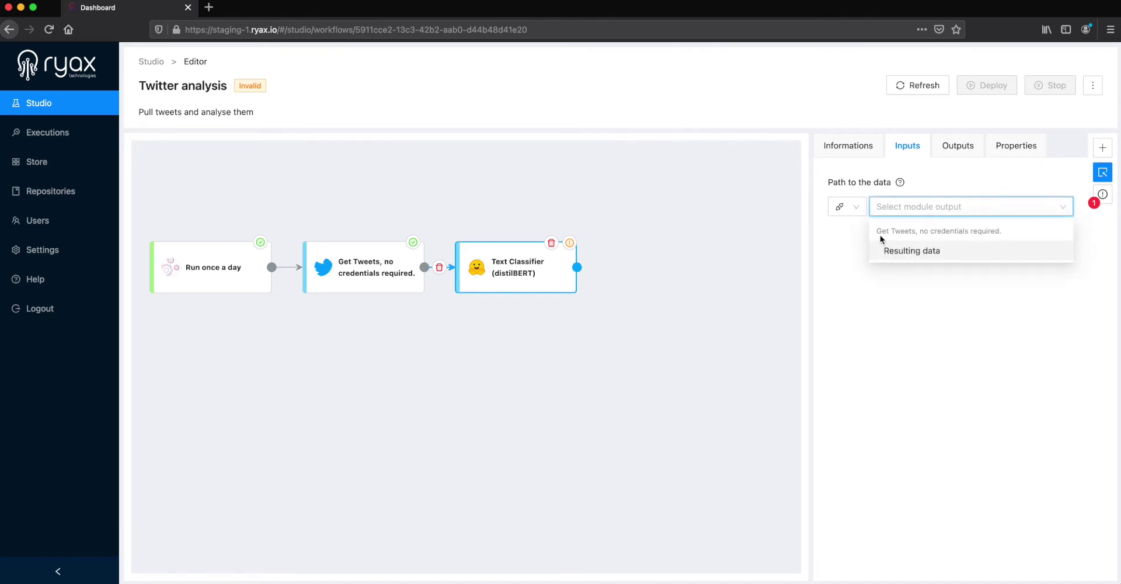
pyautogui.click(941, 257)
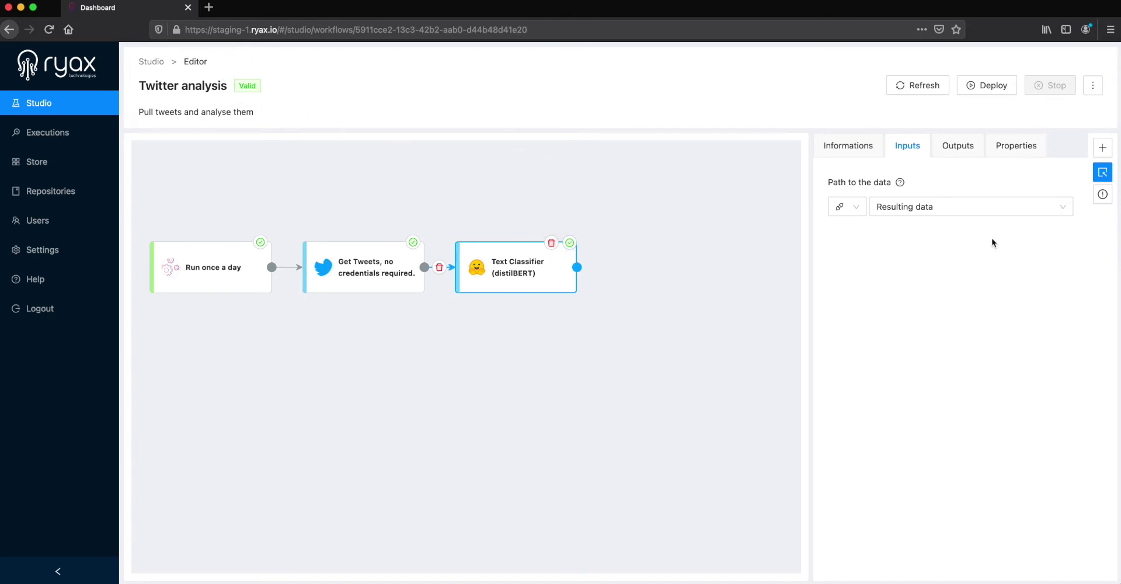
pyautogui.click(1102, 196)
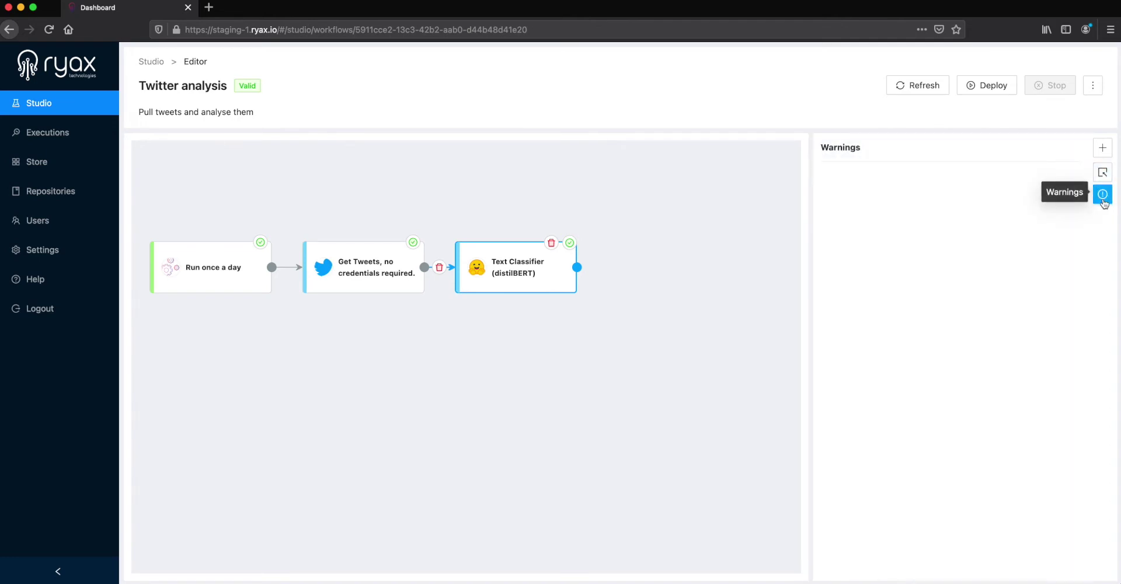
# Step: Close the warnings, deploy the Twitter analysis workflow and refresh its deployment status
pyautogui.click(1102, 196)
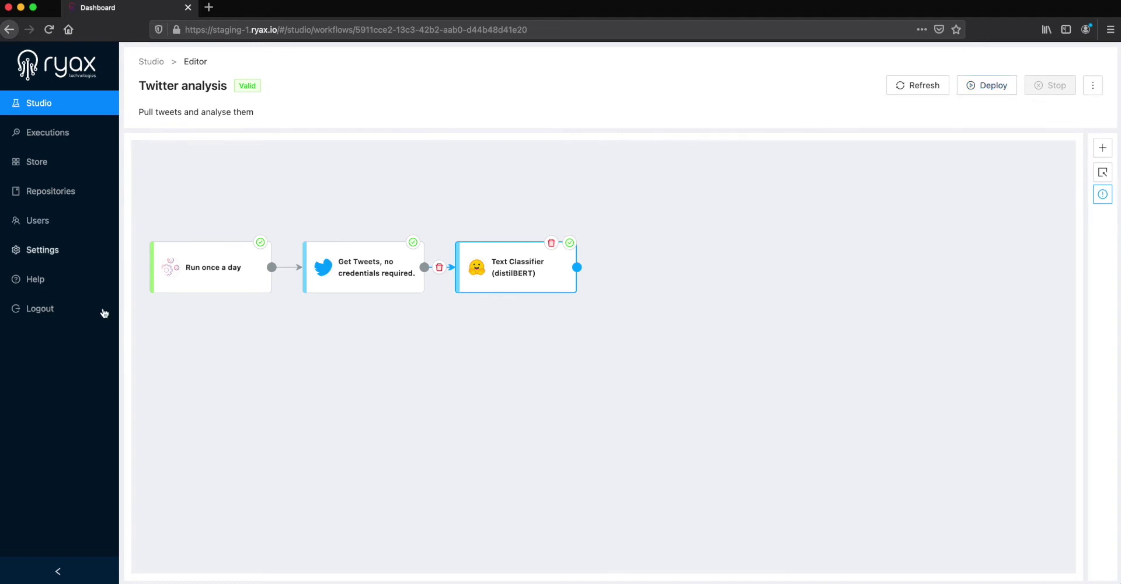
pyautogui.click(991, 87)
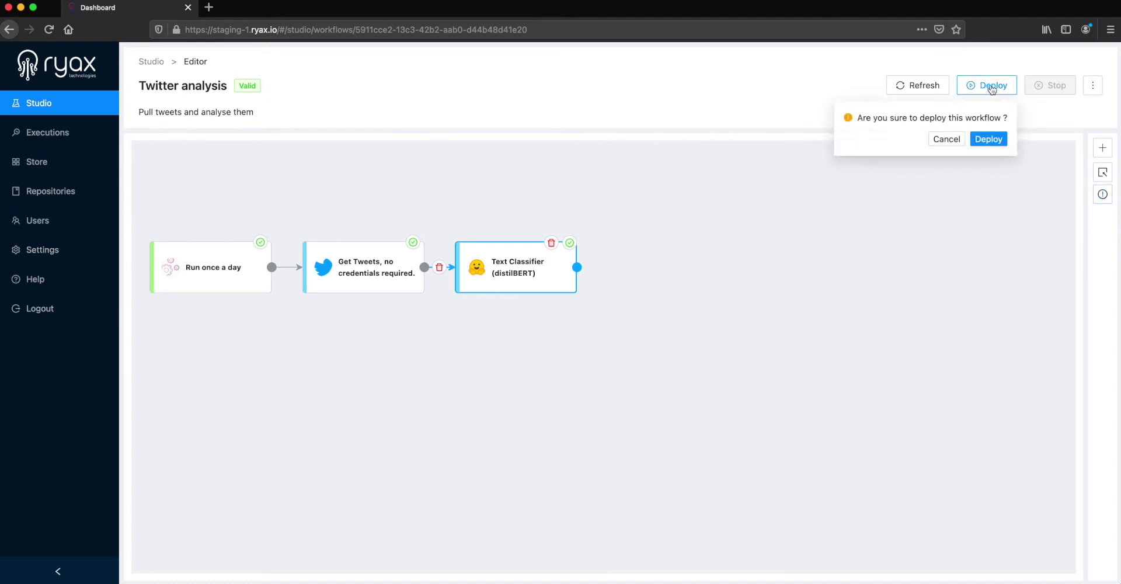
pyautogui.click(993, 137)
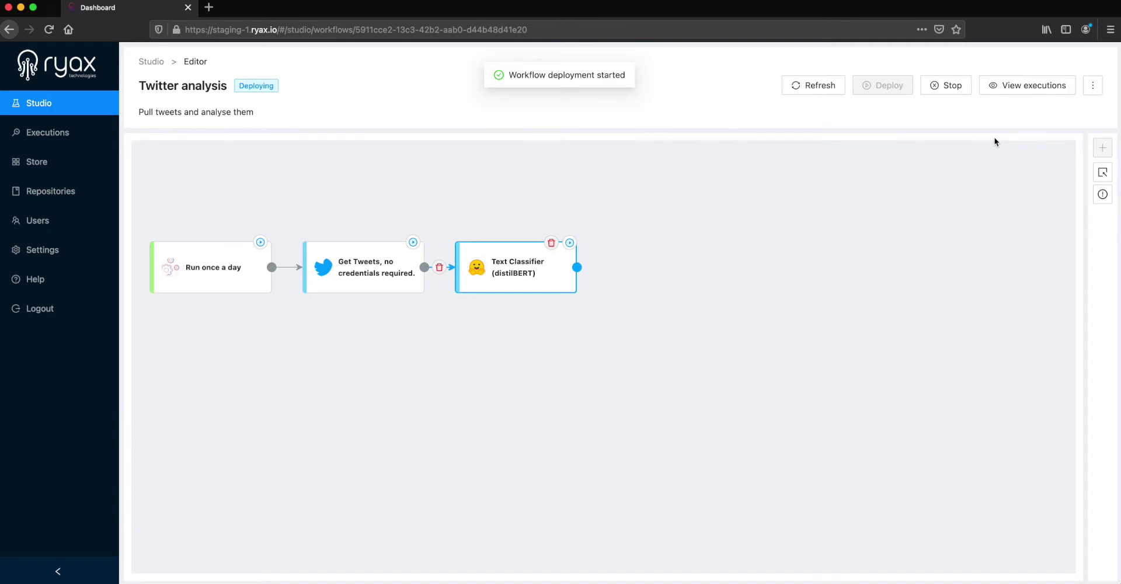
pyautogui.click(829, 86)
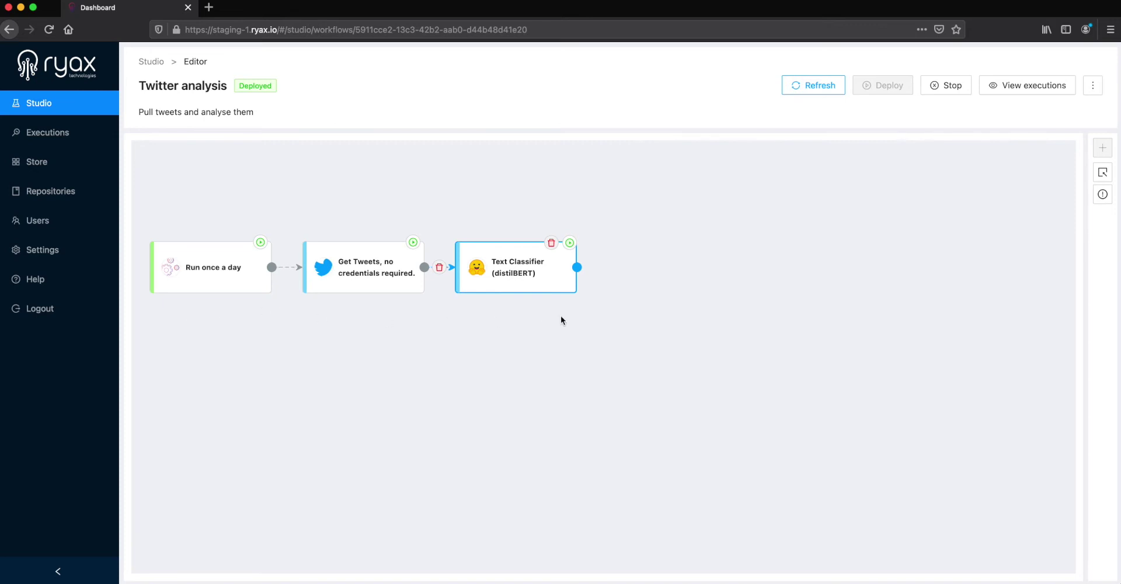
# Step: View the Twitter analysis workflow's executions and examine the Text Classifier execution's details, from the timeline chart to the logs
pyautogui.click(1029, 94)
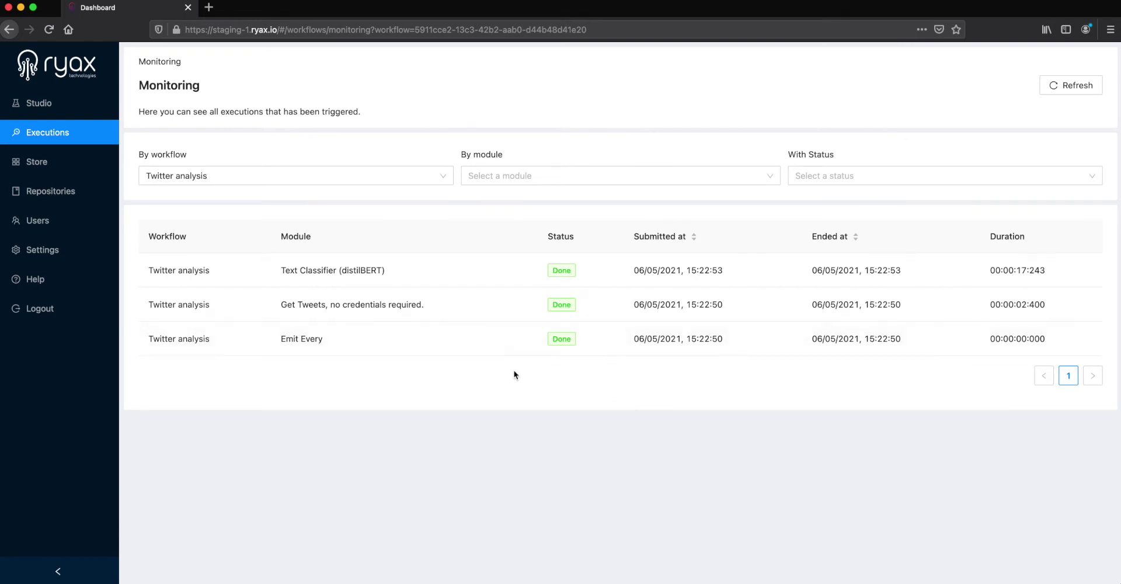
pyautogui.click(413, 282)
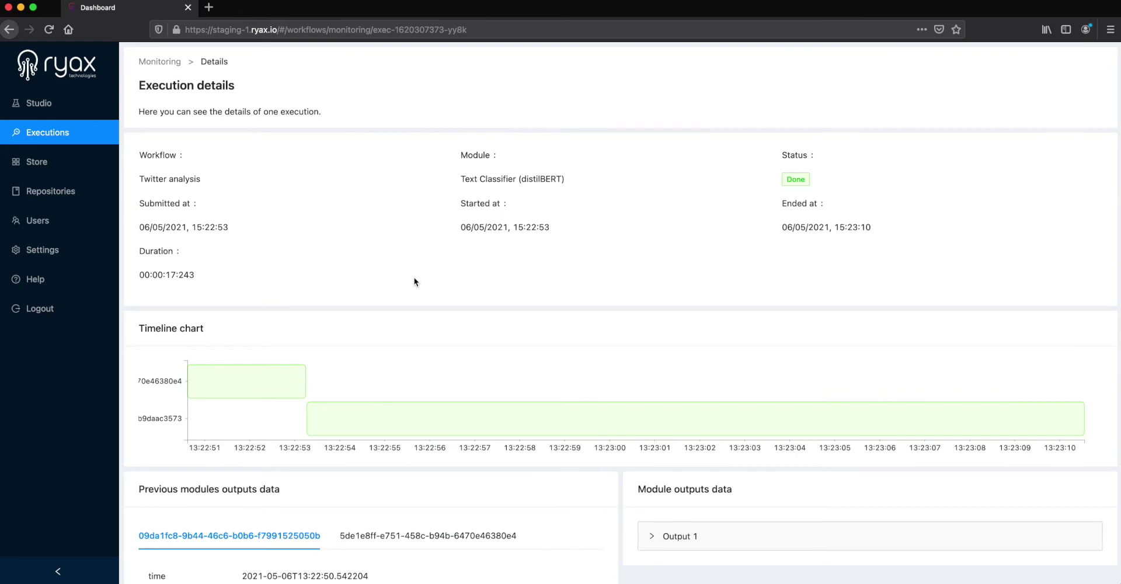
pyautogui.scroll(-1, 527, 299)
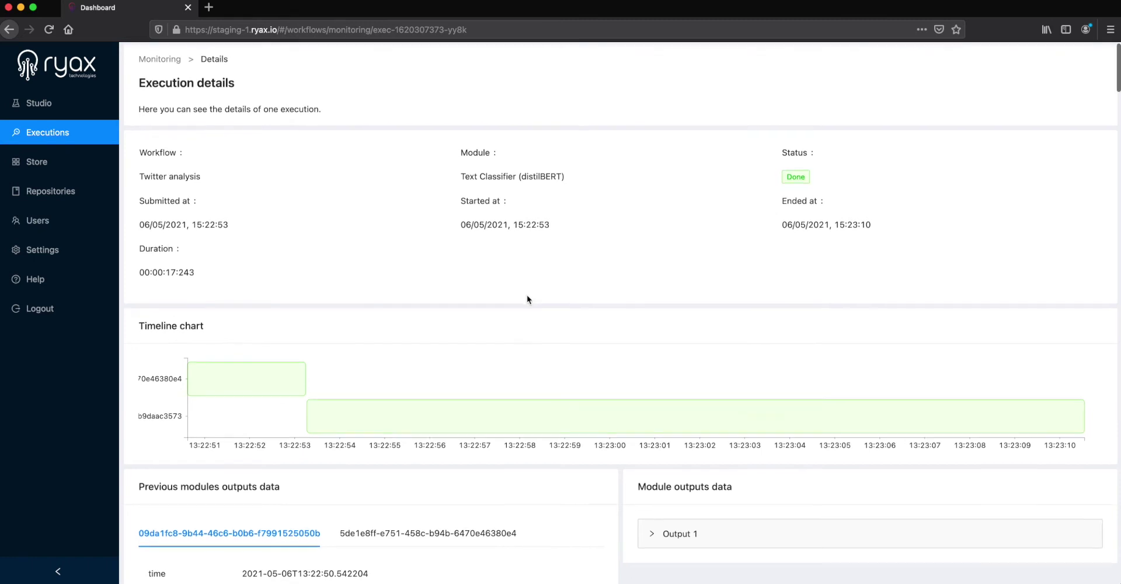
pyautogui.scroll(-3, 376, 269)
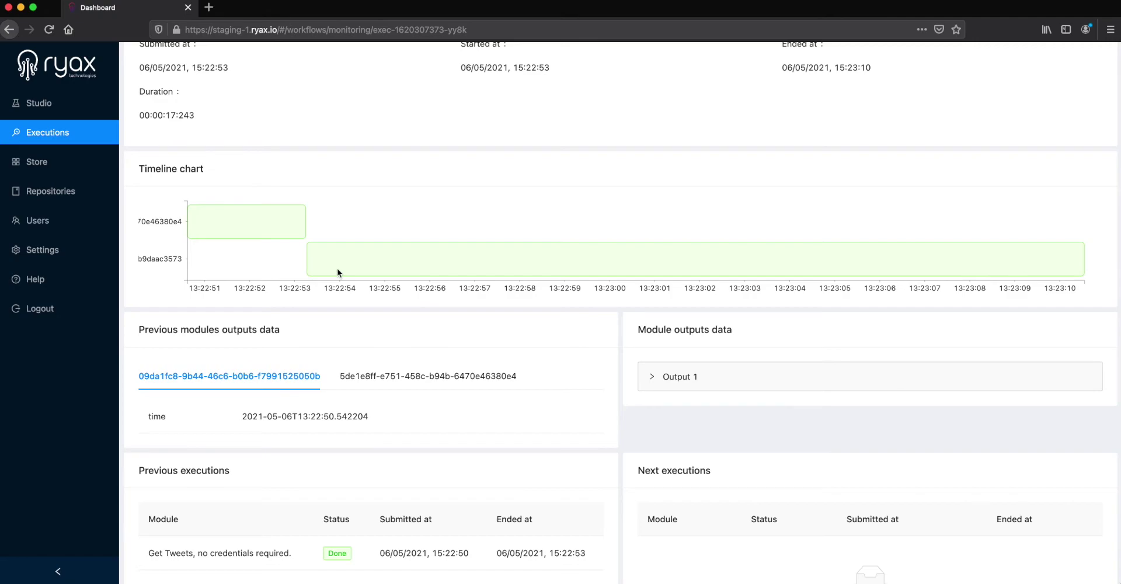
pyautogui.scroll(-4, 411, 331)
pyautogui.scroll(-5, 412, 336)
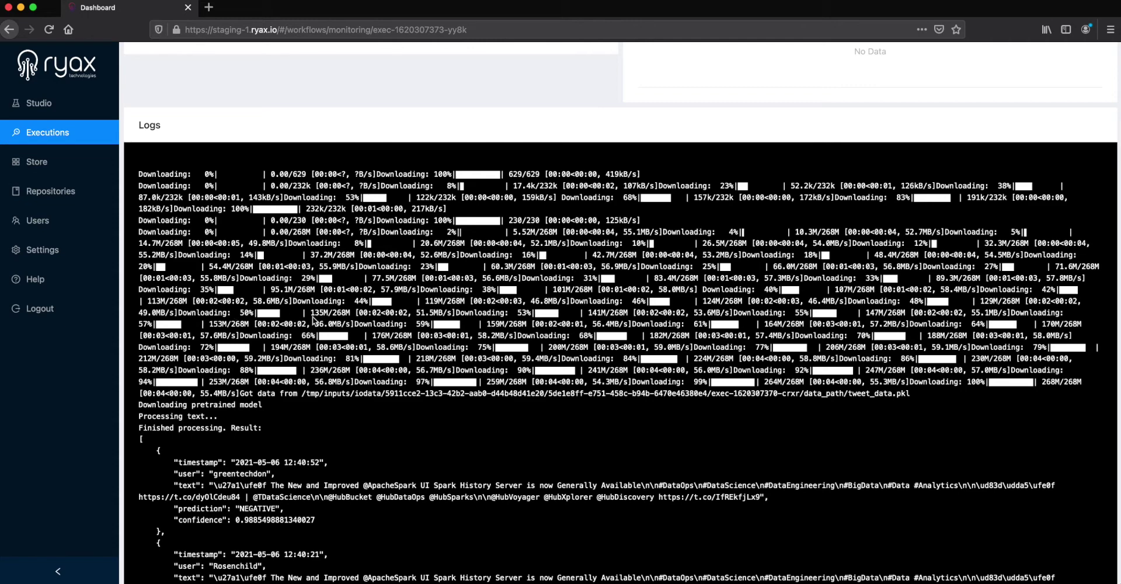
# Step: Read the Text Classifier's logs, from the model download output to the first tweet predictions
pyautogui.moveTo(354, 429); pyautogui.dragTo(99, 153)
pyautogui.click(285, 256)
pyautogui.scroll(-7, 284, 255)
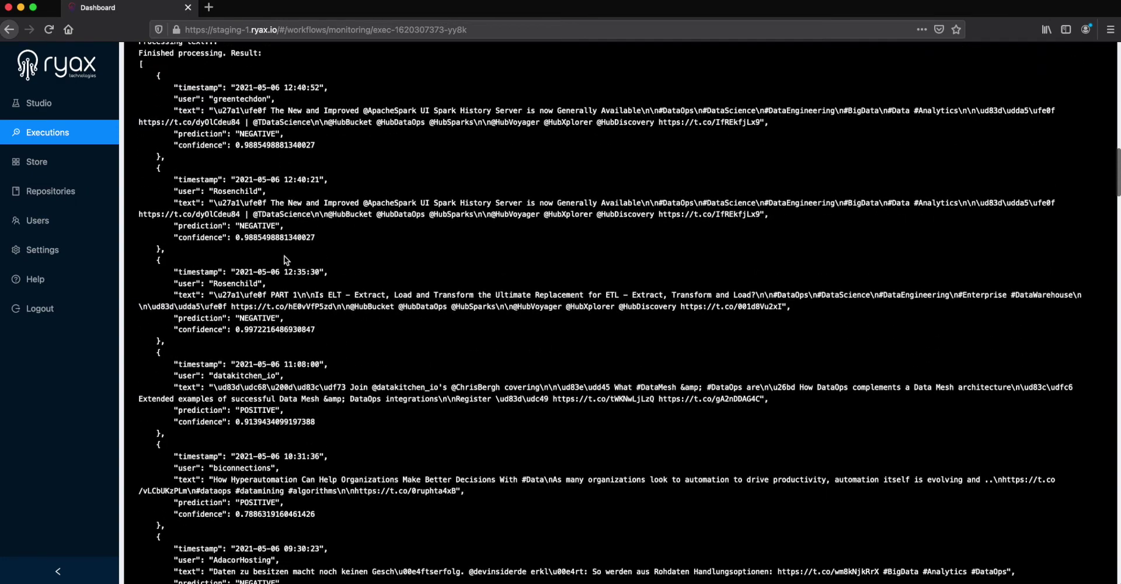
pyautogui.scroll(-1, 284, 257)
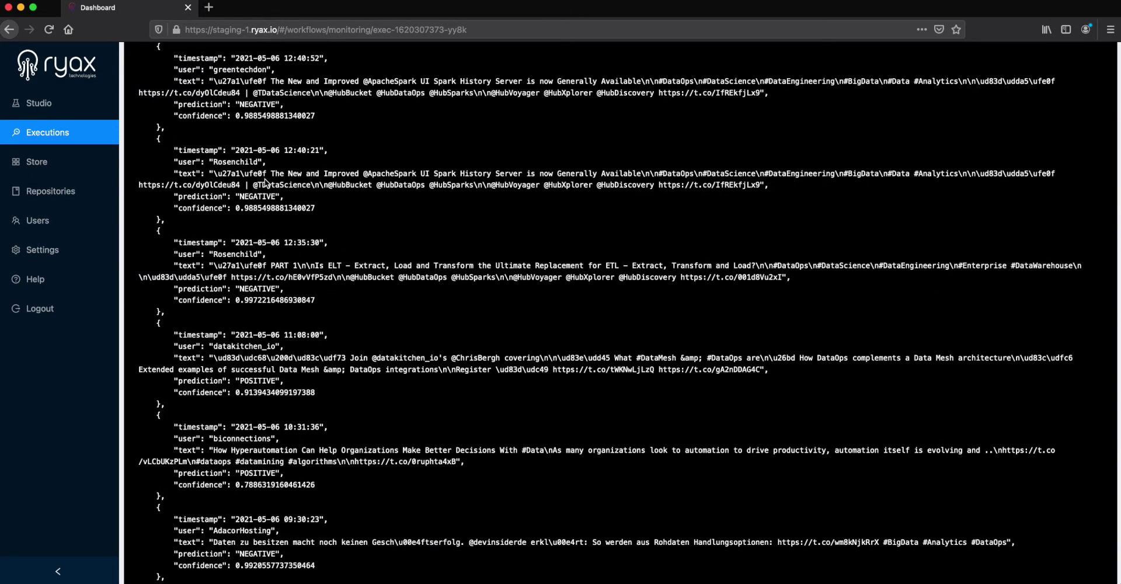
pyautogui.scroll(-12, 233, 121)
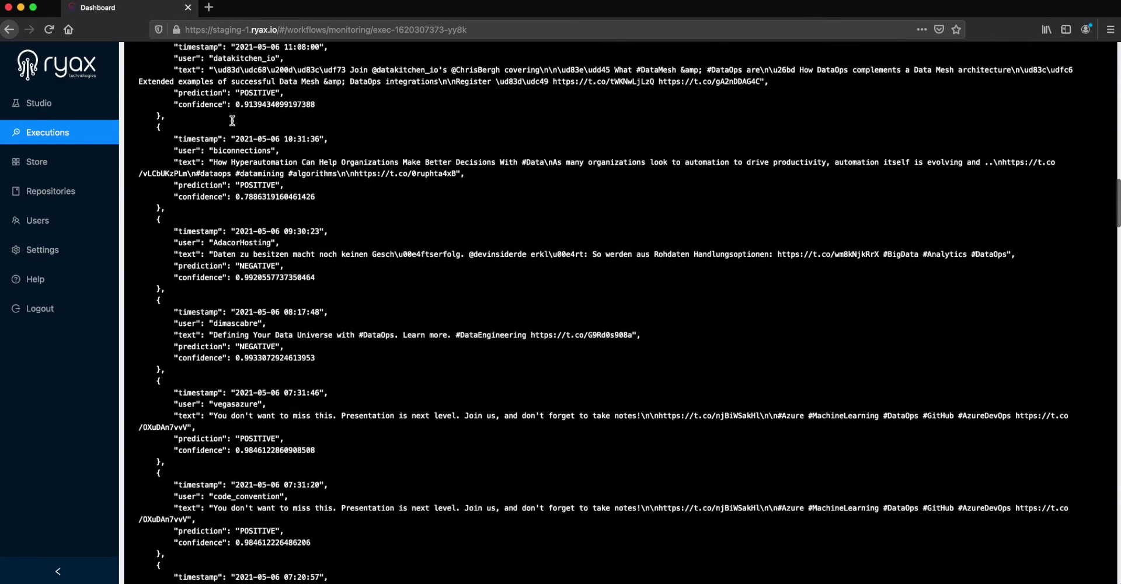
pyautogui.scroll(-1, 233, 121)
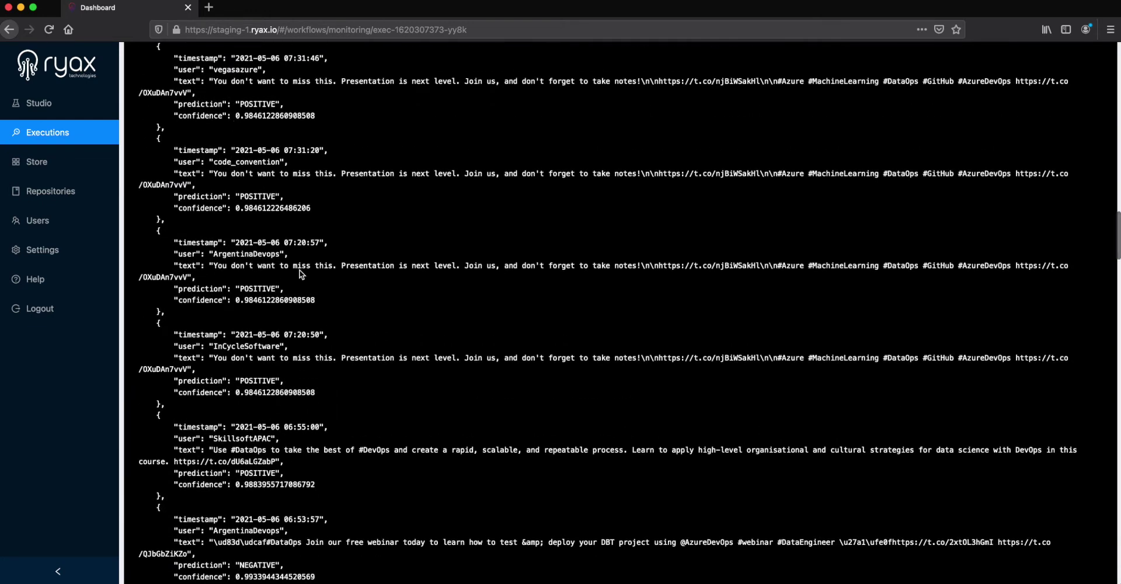
# Step: Examine the text, prediction, confidence and user of one "Presentation is next level" tweet in the logs
pyautogui.moveTo(213, 357); pyautogui.dragTo(460, 359)
pyautogui.click(214, 357)
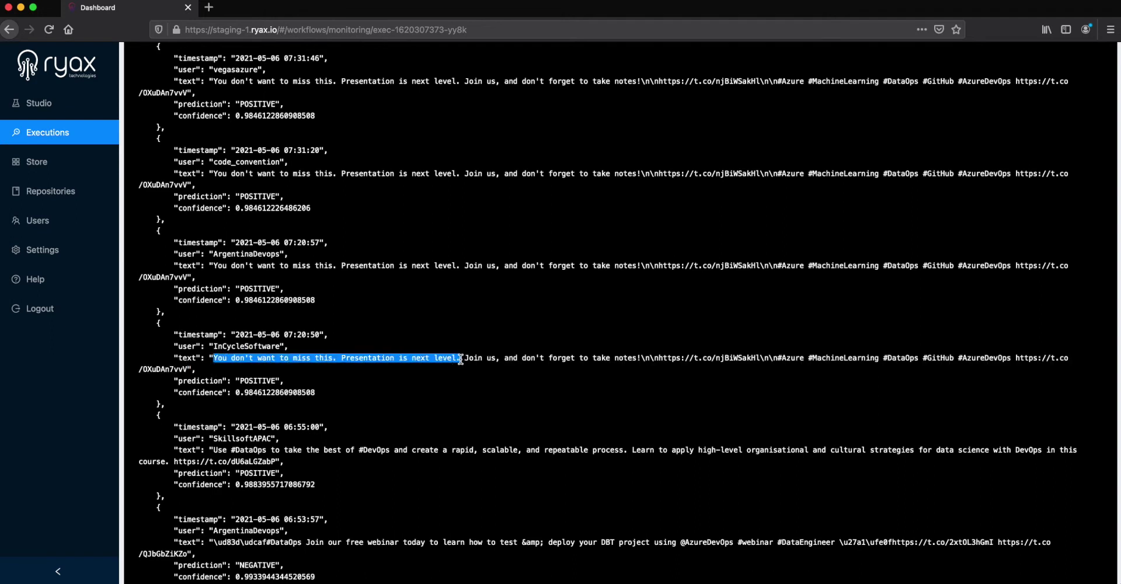
pyautogui.moveTo(240, 381); pyautogui.dragTo(278, 382)
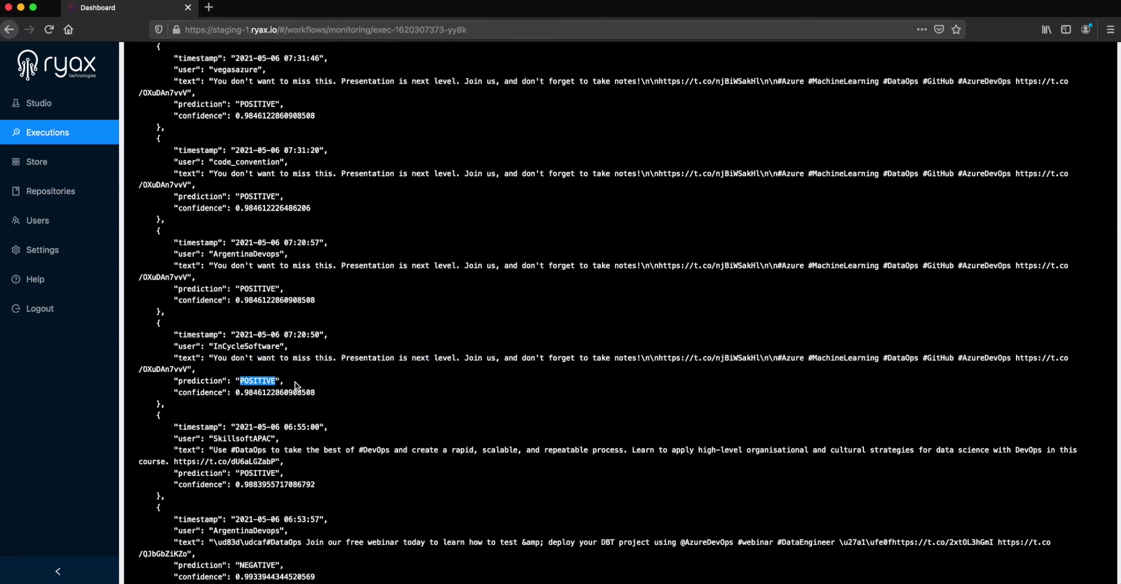
pyautogui.moveTo(235, 392); pyautogui.dragTo(308, 395)
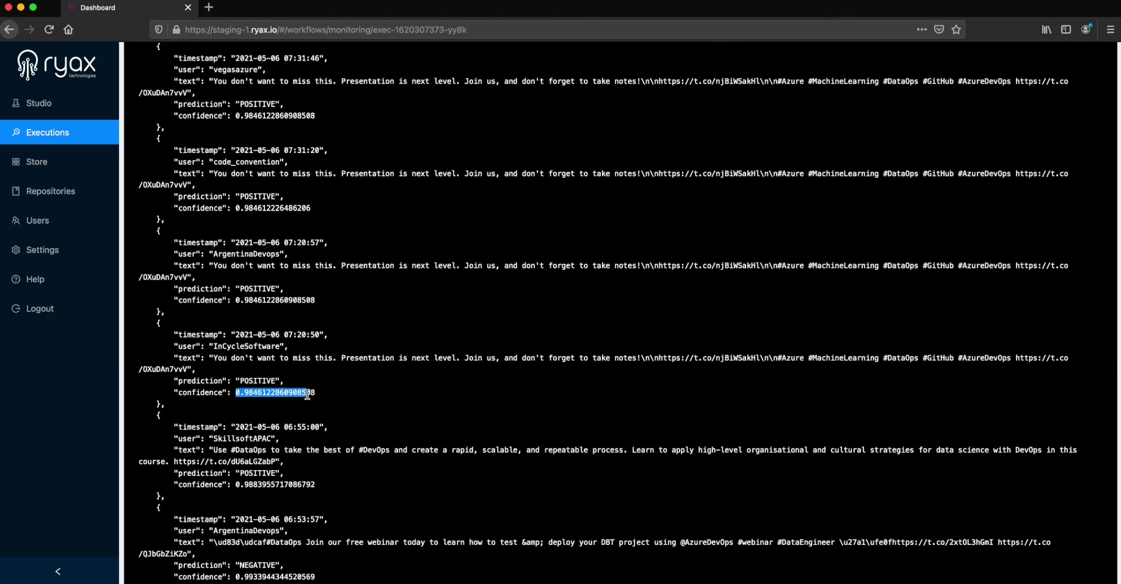
pyautogui.moveTo(213, 345); pyautogui.dragTo(324, 338)
pyautogui.click(319, 349)
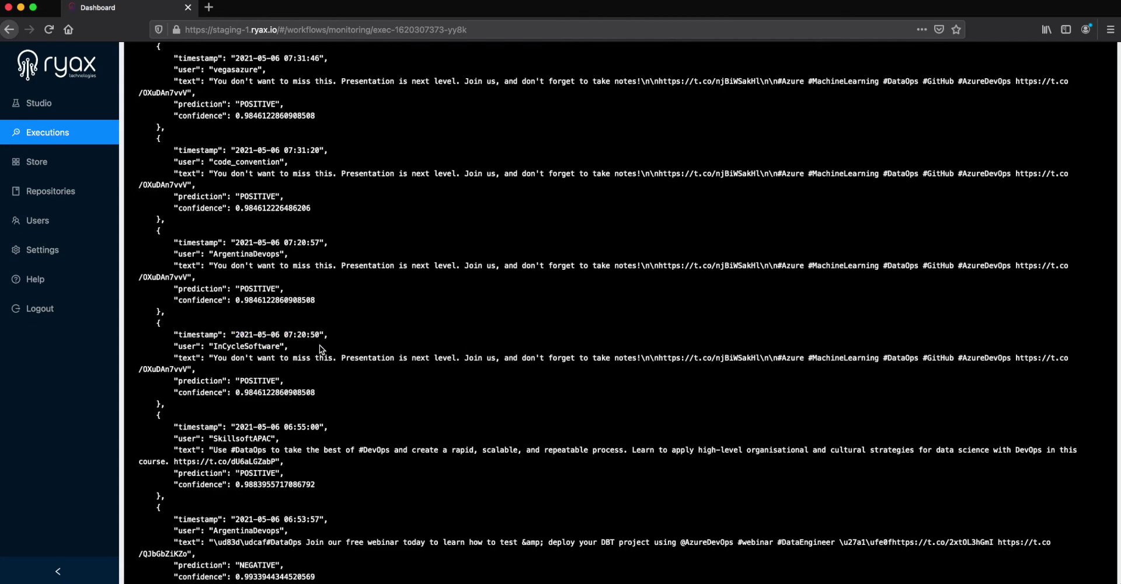
# Step: Look through the remaining classified tweets in the logs, comparing their negative and positive predictions
pyautogui.scroll(-9, 320, 349)
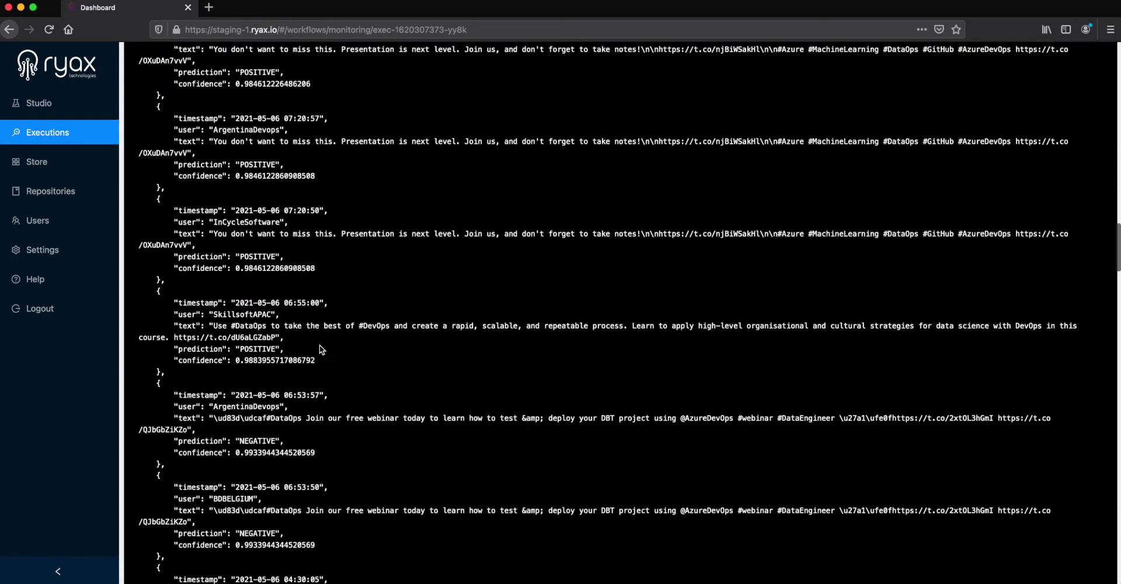
pyautogui.scroll(-5, 320, 348)
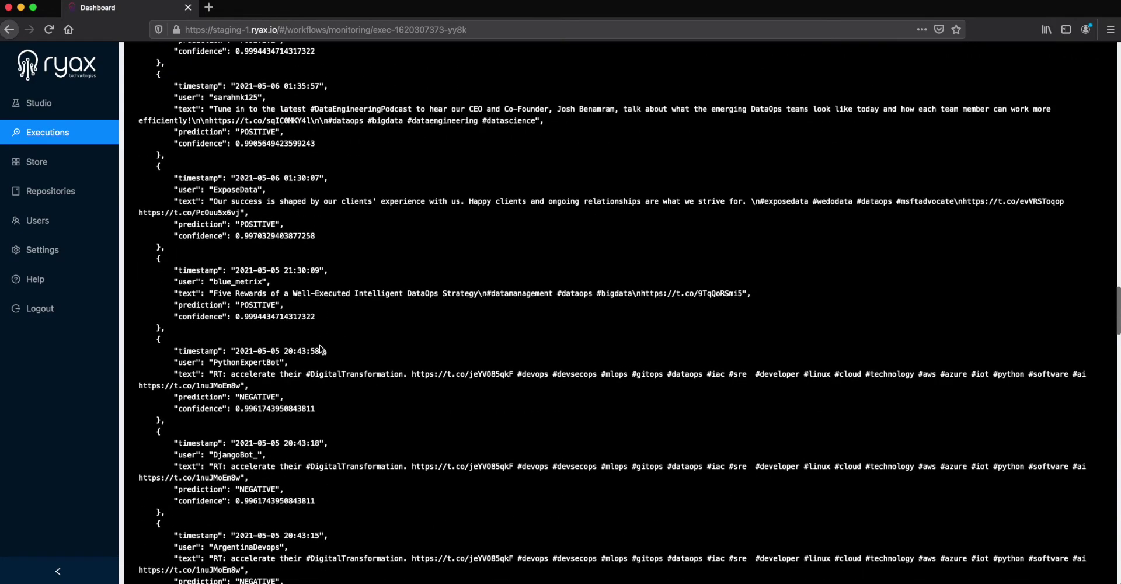
pyautogui.scroll(-2, 320, 349)
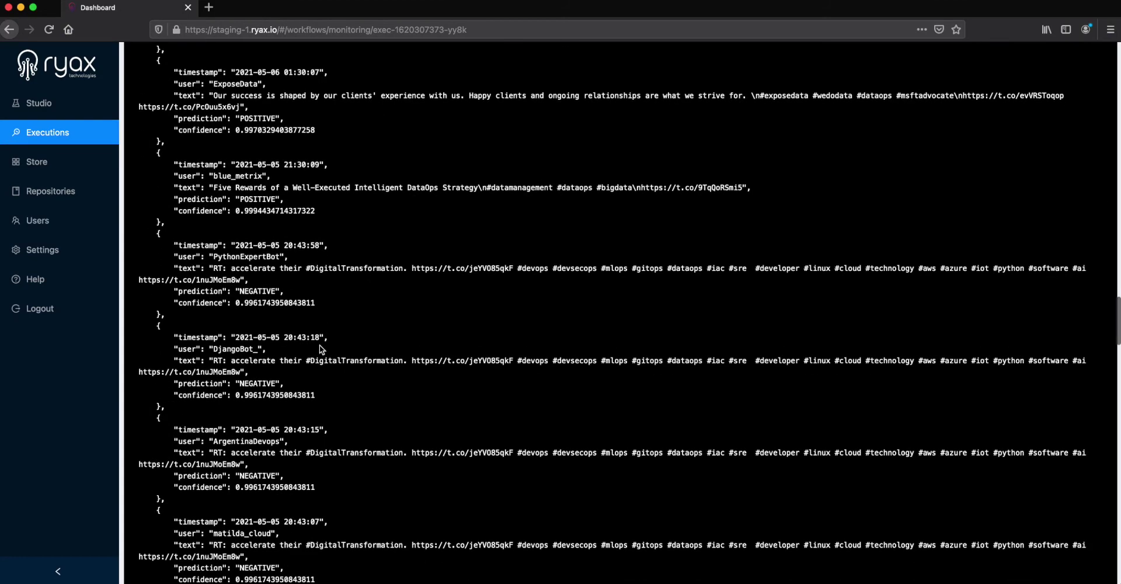
pyautogui.doubleClick(250, 383)
pyautogui.click(240, 198)
pyautogui.doubleClick(239, 198)
pyautogui.scroll(-5, 275, 201)
pyautogui.scroll(-15, 274, 199)
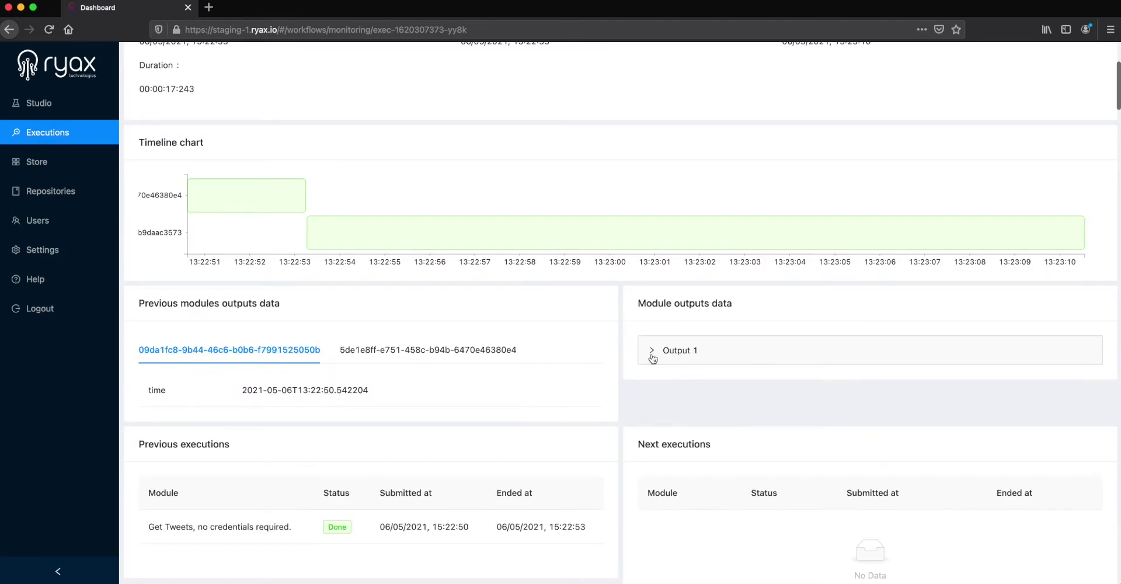
# Step: Expand Output 1 of the Text Classifier execution and examine its predictions file entry and the surrounding execution data
pyautogui.click(652, 356)
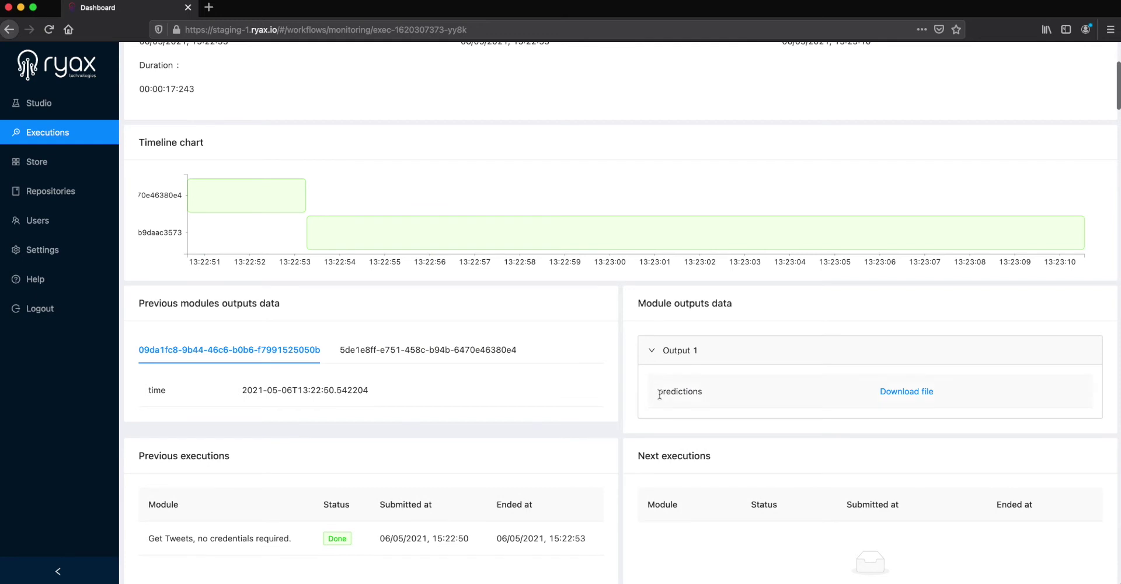
pyautogui.moveTo(659, 394); pyautogui.dragTo(733, 398)
pyautogui.click(738, 397)
pyautogui.scroll(-5, 737, 393)
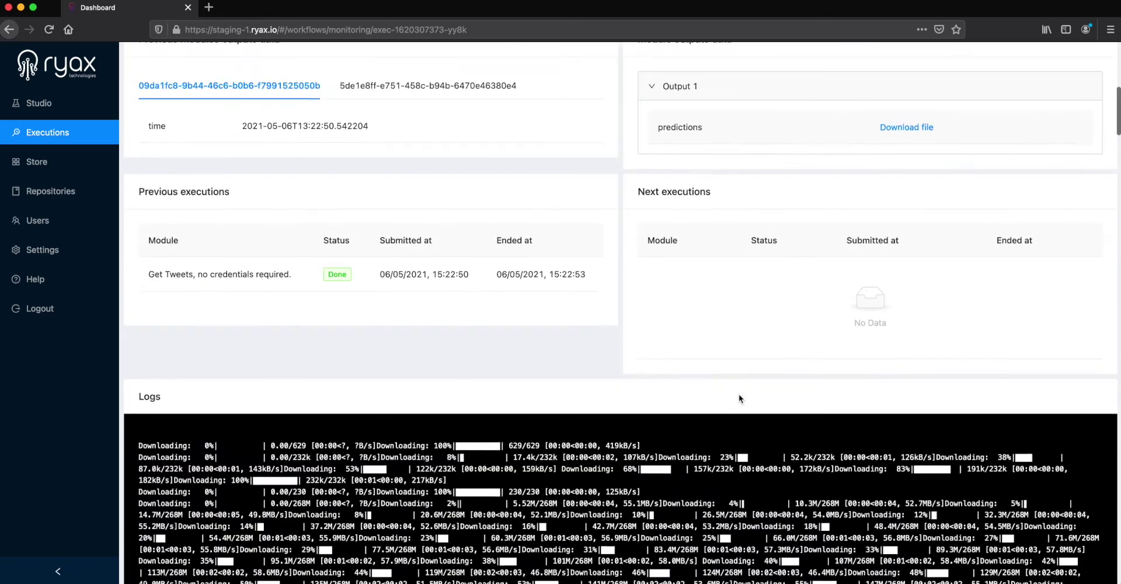
pyautogui.scroll(2, 737, 266)
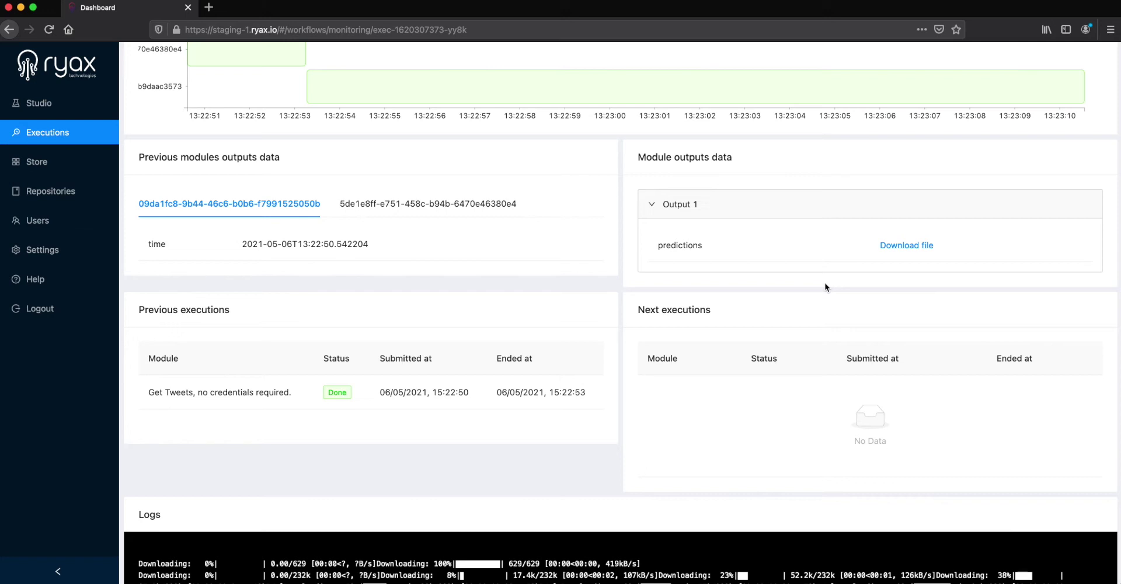
# Step: Reopen the Twitter analysis workflow in the Studio, stop it and refresh its status
pyautogui.click(39, 103)
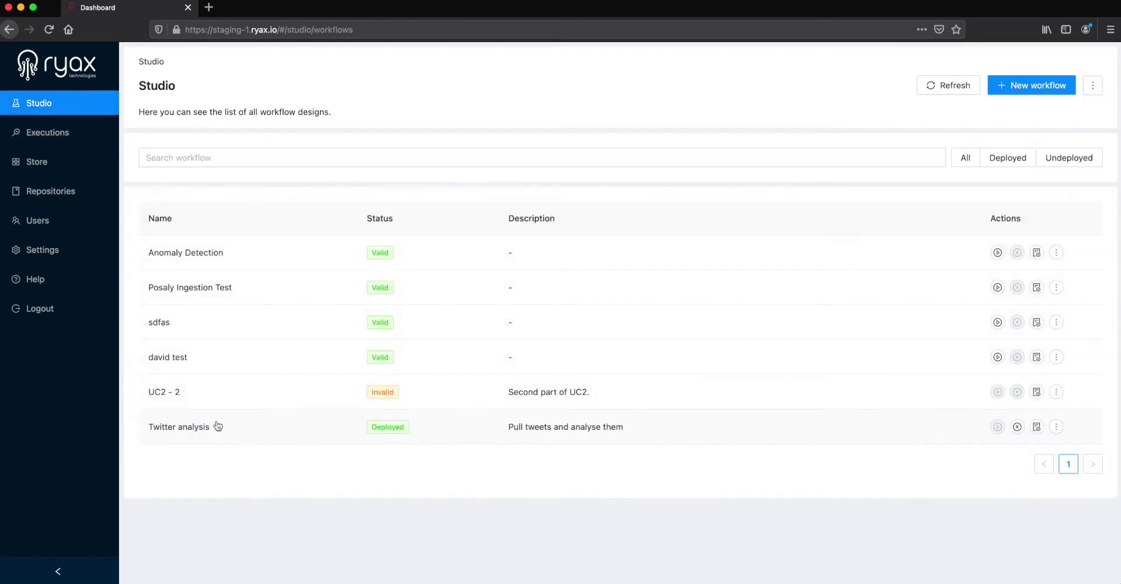
pyautogui.click(225, 420)
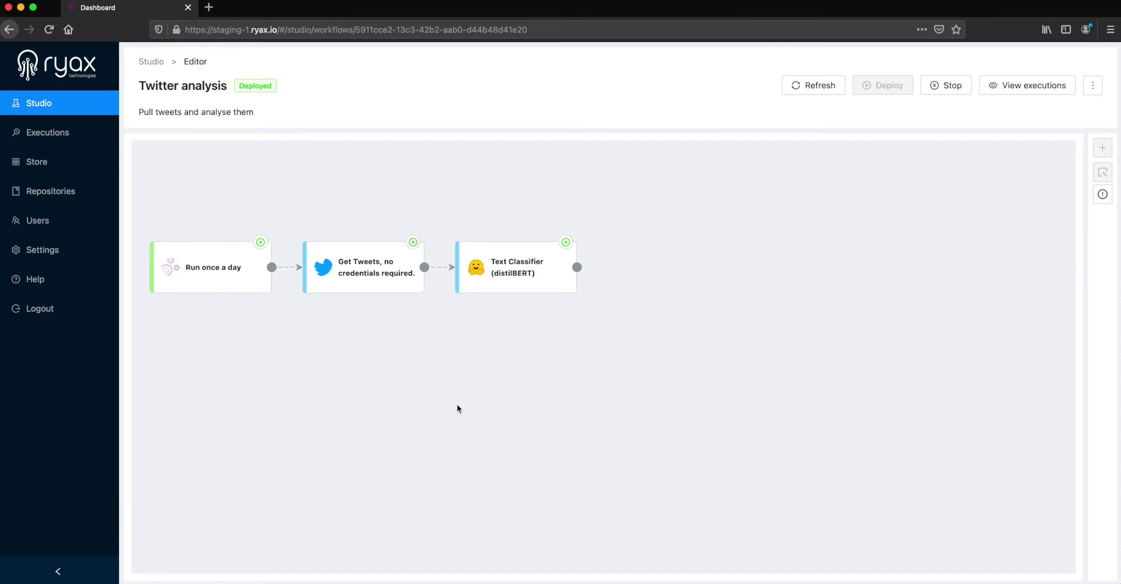
pyautogui.click(946, 92)
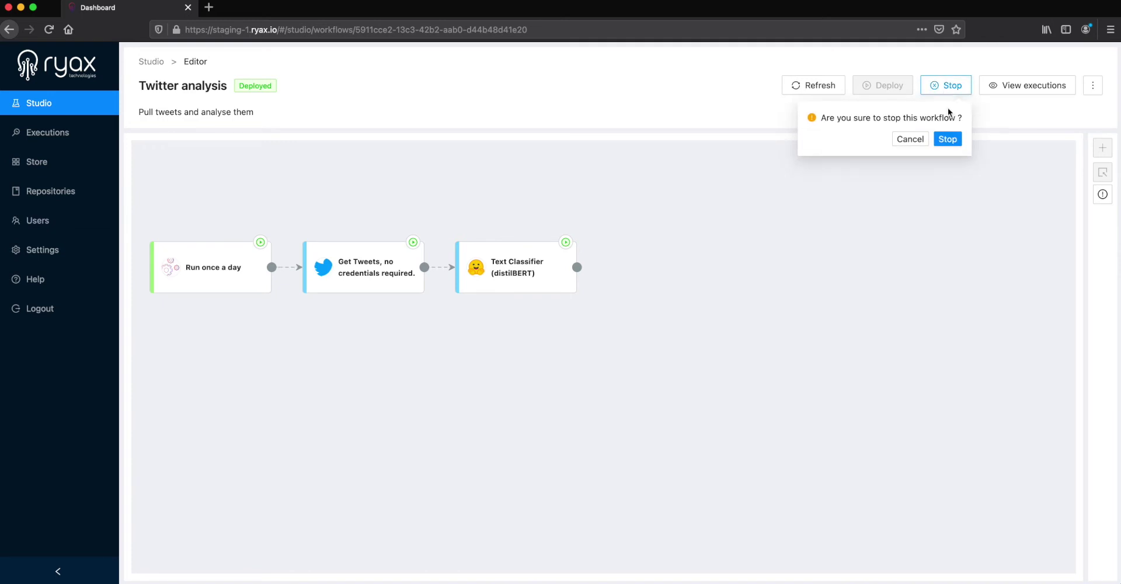
pyautogui.click(951, 139)
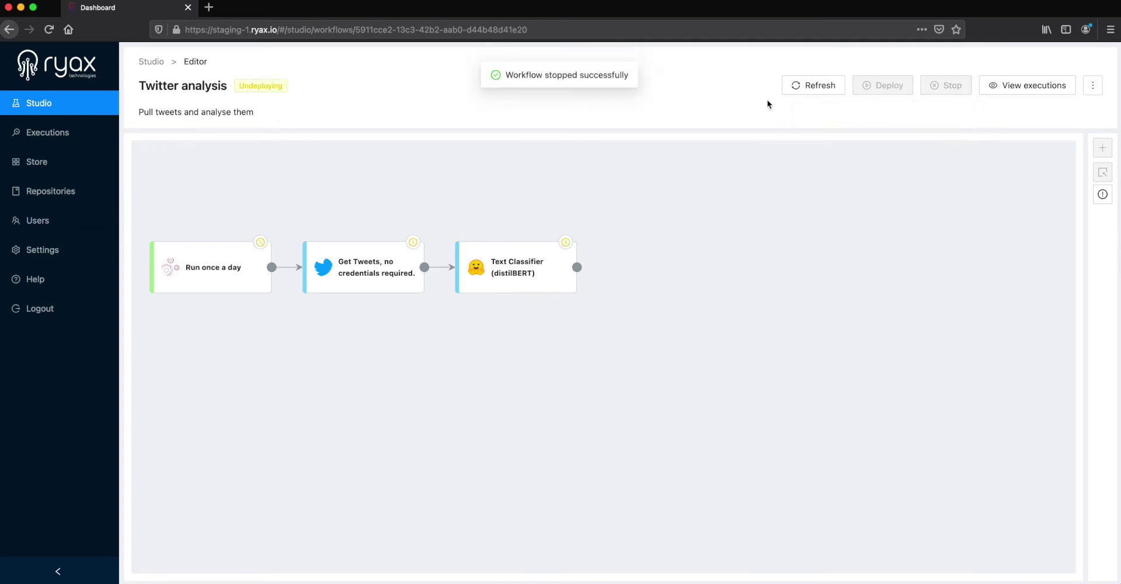
pyautogui.click(822, 89)
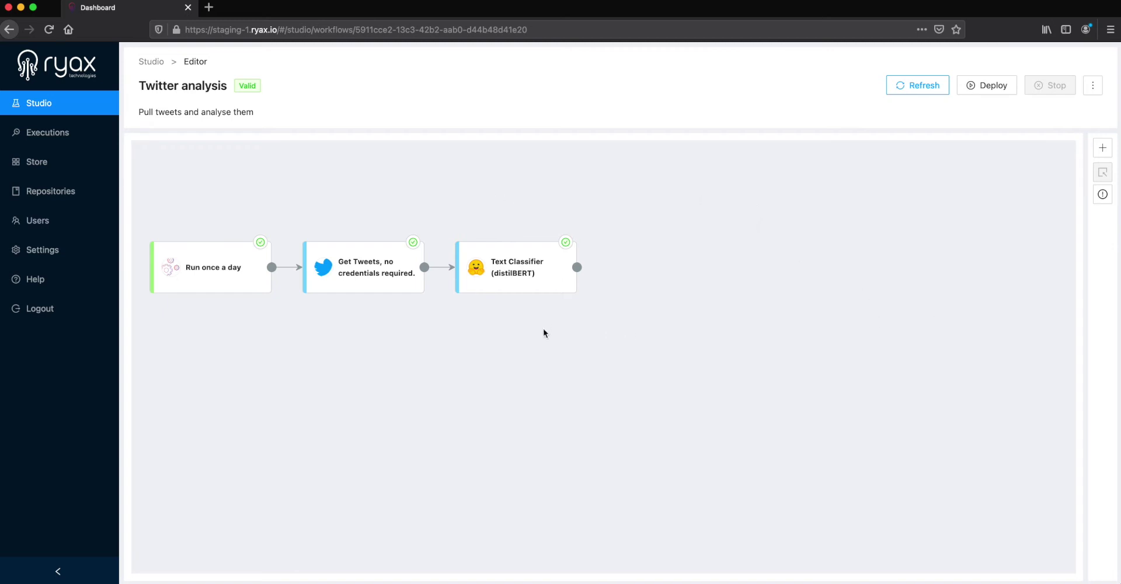
# Step: Search the workflow editor's available modules for "google"
pyautogui.click(1101, 148)
pyautogui.write('google')
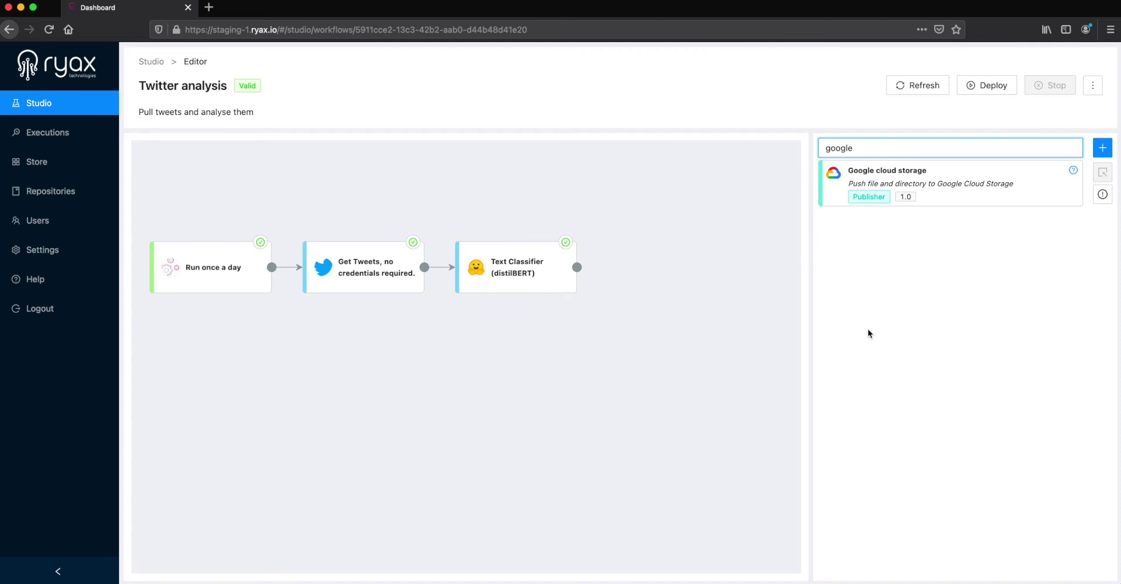
pyautogui.click(717, 256)
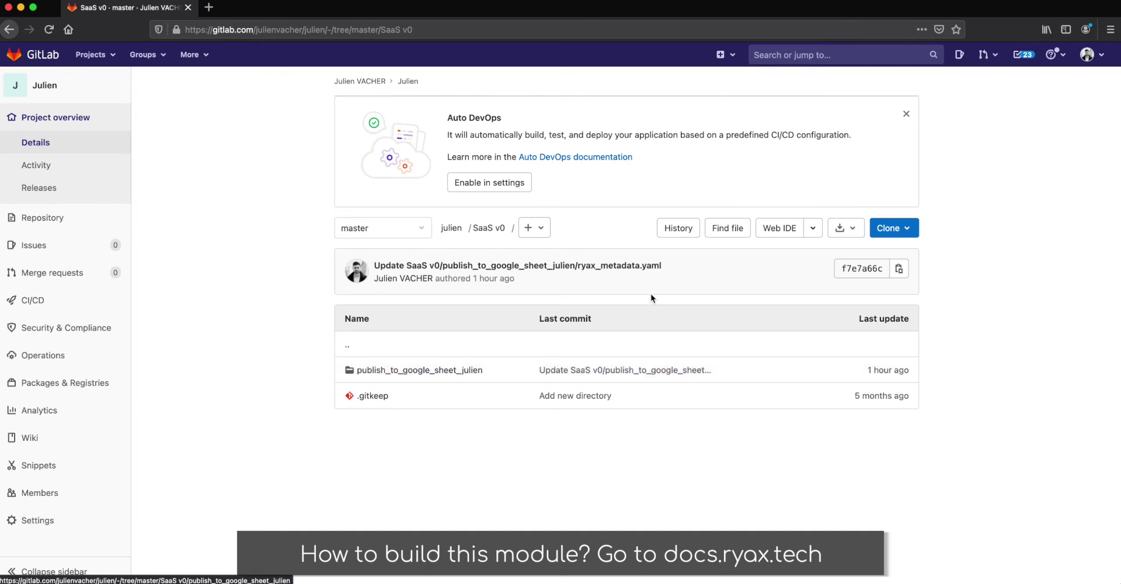
# Step: Copy the HTTPS clone URL of the GitLab project containing publish_to_google_sheet_julien, and switch to Ryax's list of repositories
pyautogui.click(907, 238)
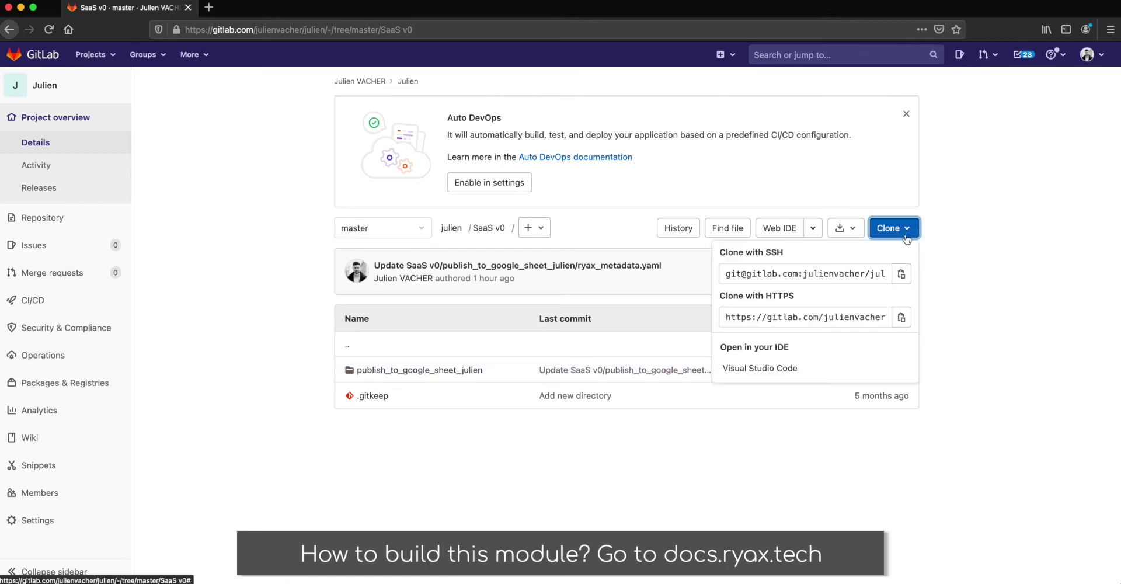
pyautogui.click(901, 319)
pyautogui.press('super+grave')
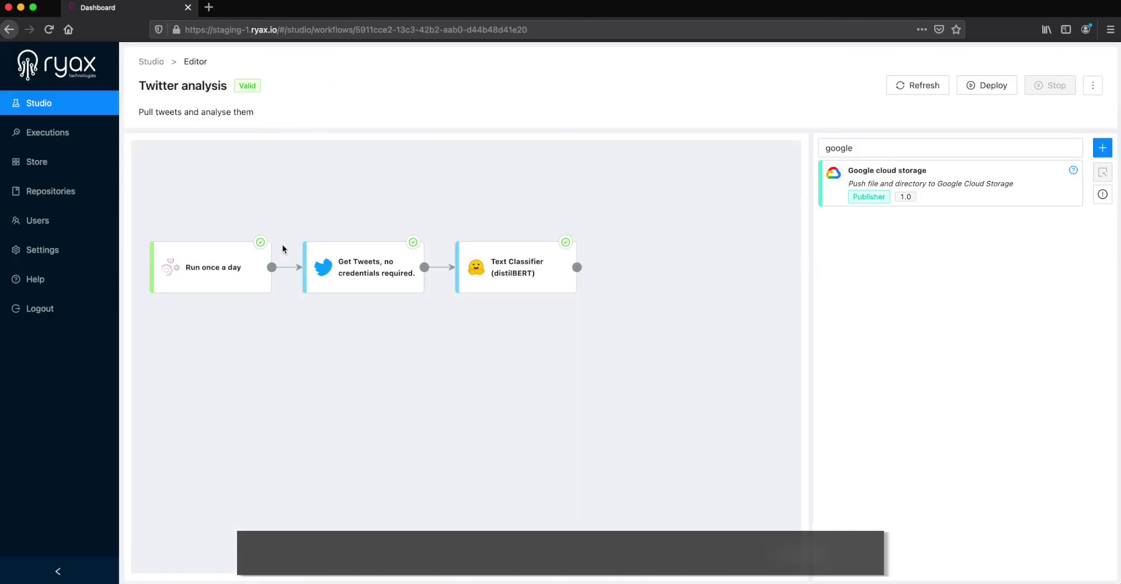
pyautogui.moveTo(50, 199)
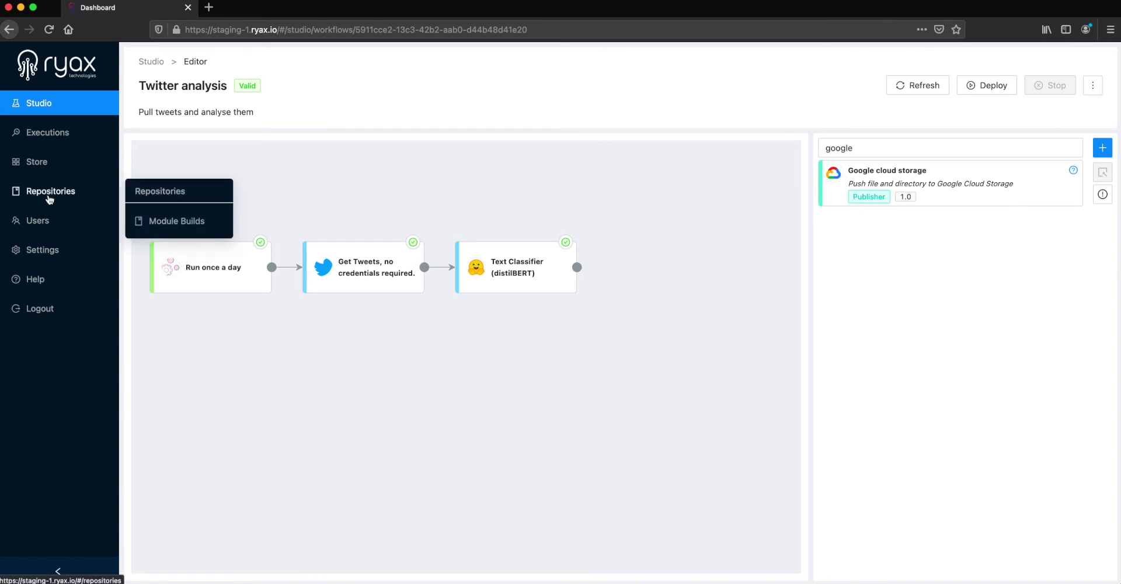
pyautogui.click(63, 197)
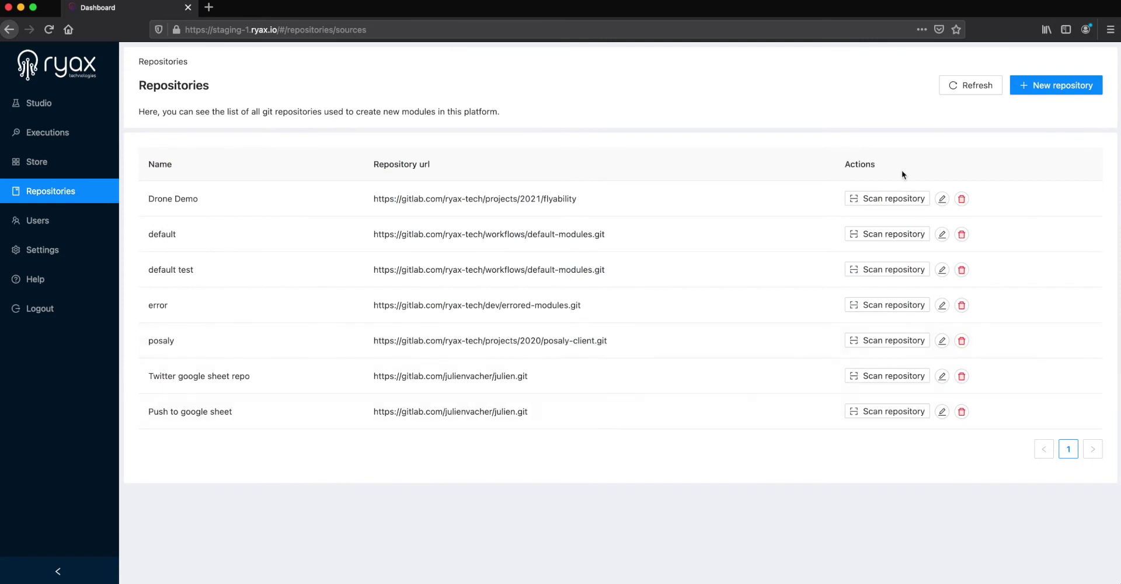
# Step: Add a new repository named "Google spreadhseet publisher" using the copied GitLab clone URL
pyautogui.click(1039, 93)
pyautogui.click(924, 119)
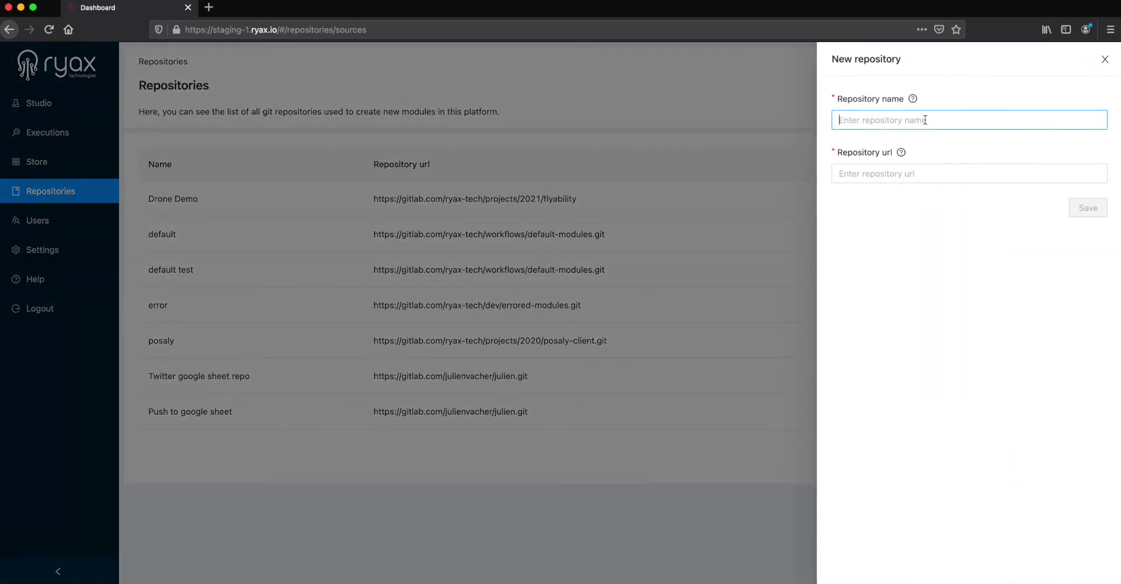
pyautogui.write('Google ')
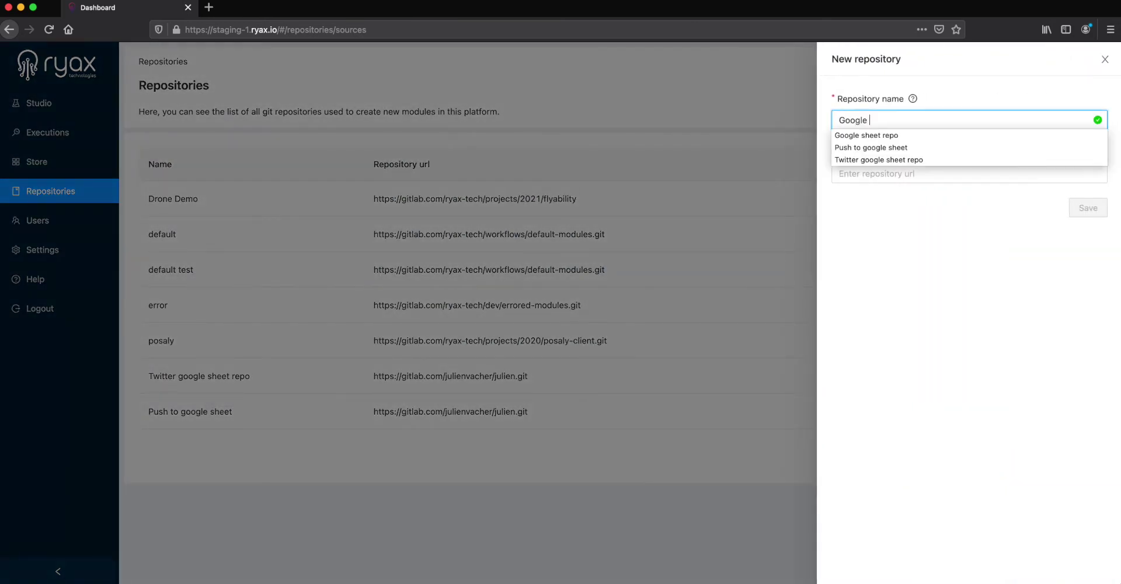
pyautogui.write('spreadhseet publisher')
pyautogui.click(976, 173)
pyautogui.press('super+v')
pyautogui.click(1089, 209)
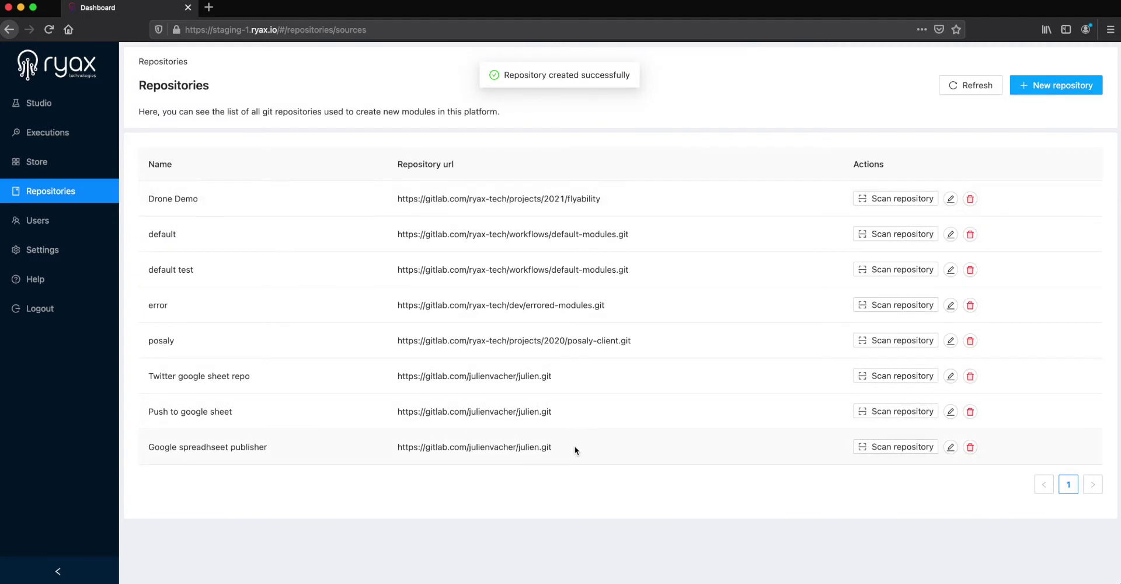
# Step: Scan the Google spreadhseet publisher repository, entering the GitLab username and password and keeping the default git reference
pyautogui.click(903, 447)
pyautogui.click(325, 210)
pyautogui.write('julien-demo')
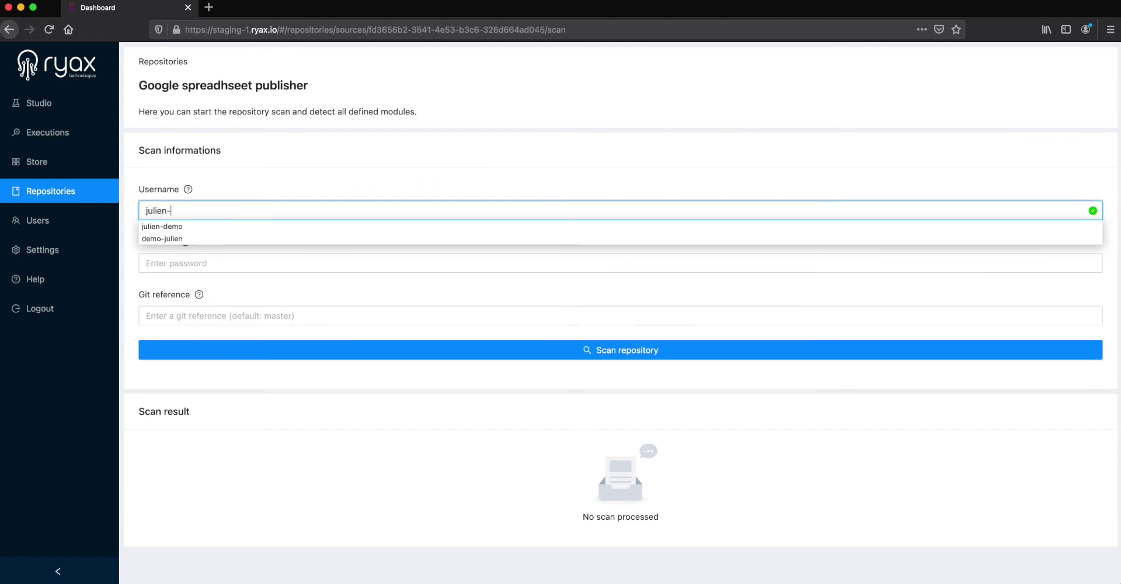
pyautogui.press('Tab')
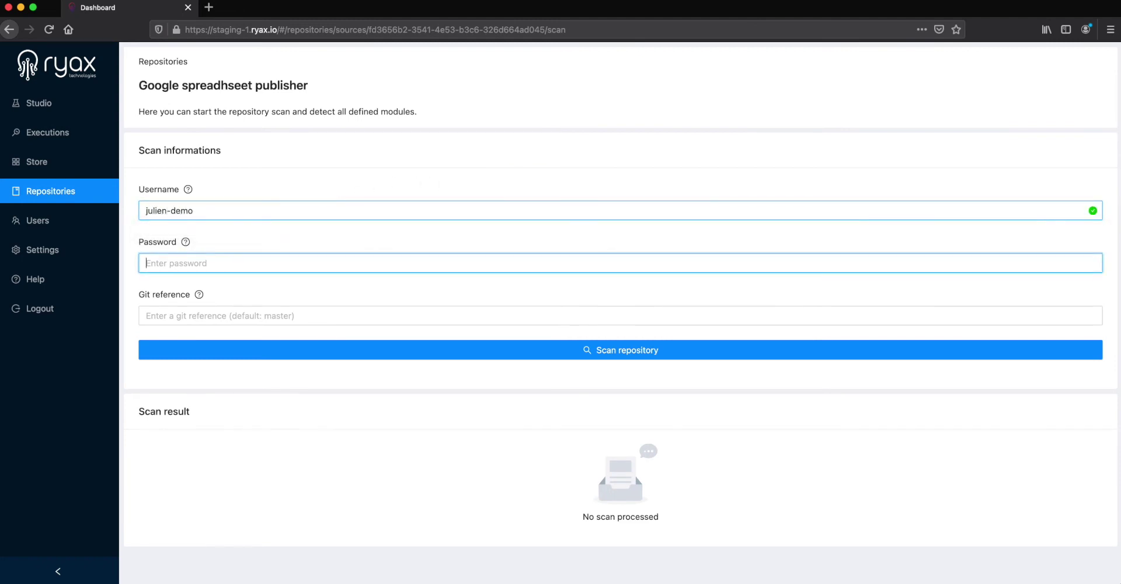
pyautogui.press('super+v')
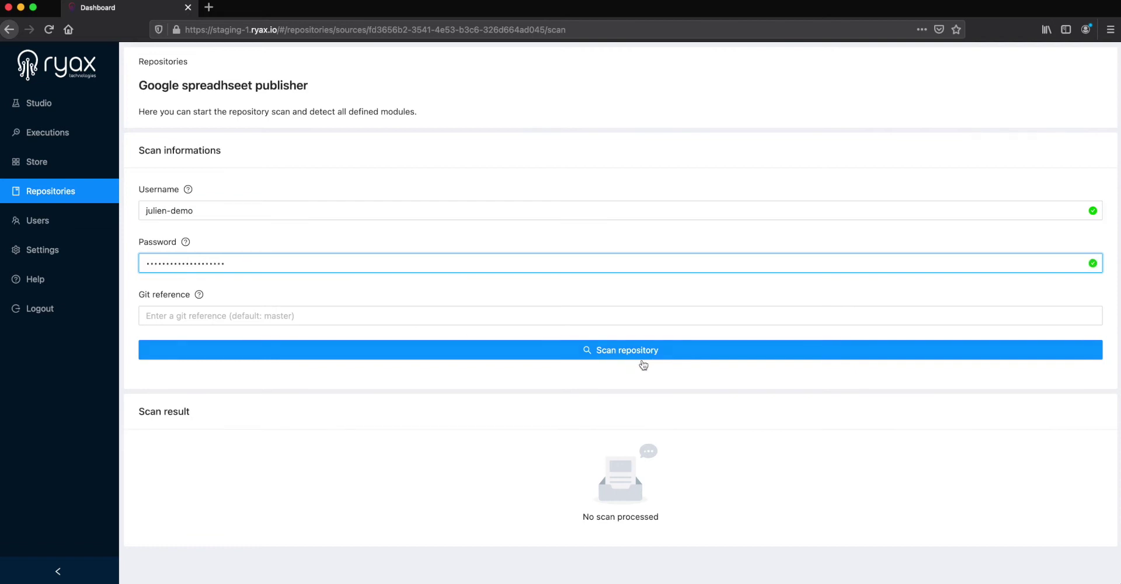
pyautogui.click(657, 357)
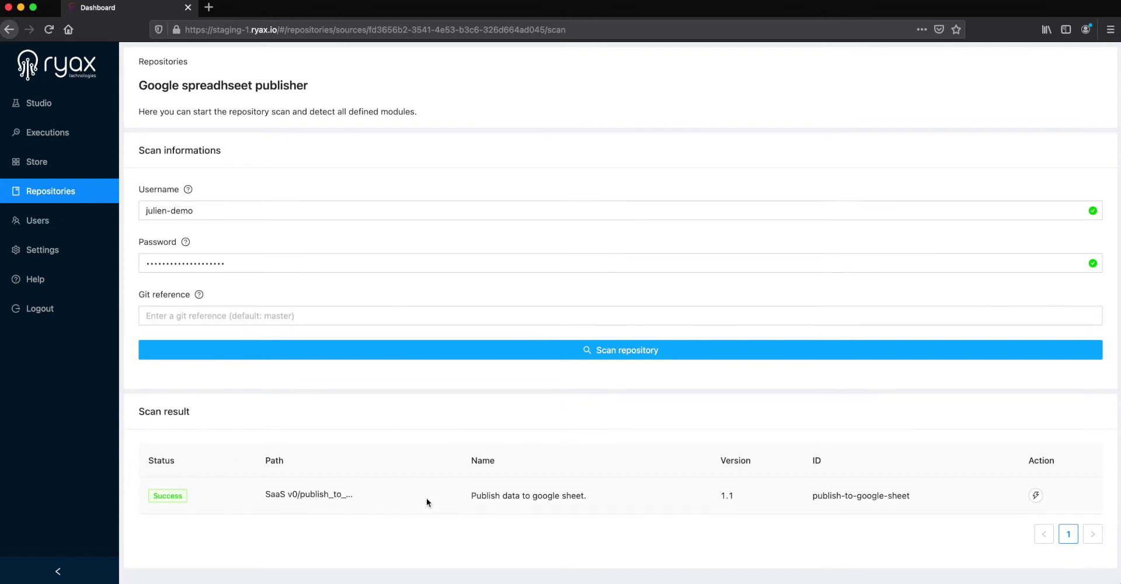
# Step: Build the scanned "Publish data to google sheet." module and open the list of module builds
pyautogui.moveTo(473, 495); pyautogui.dragTo(629, 495)
pyautogui.click(630, 495)
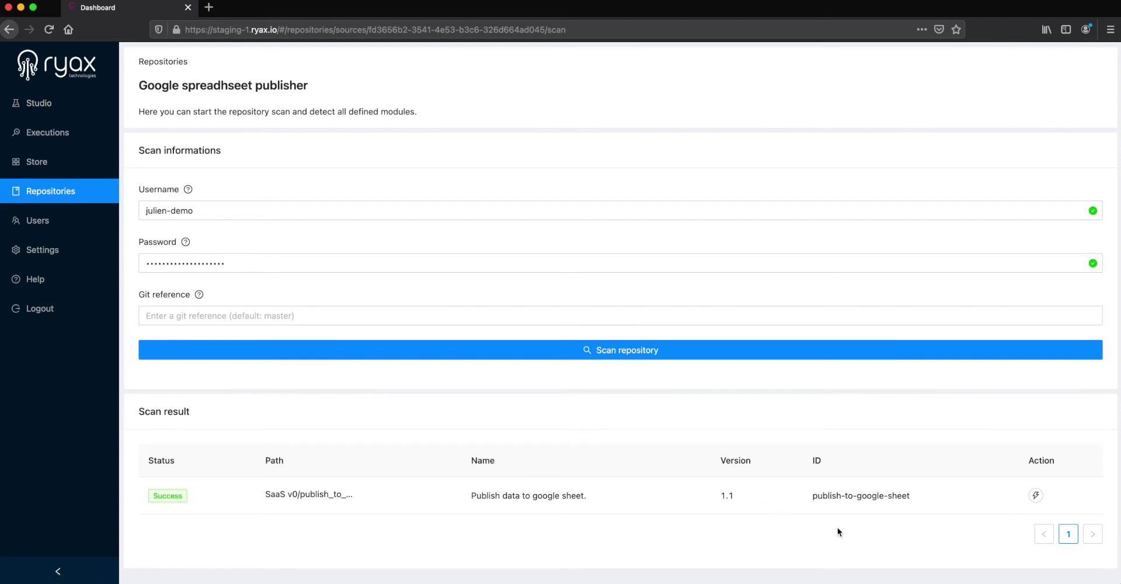
pyautogui.click(1036, 497)
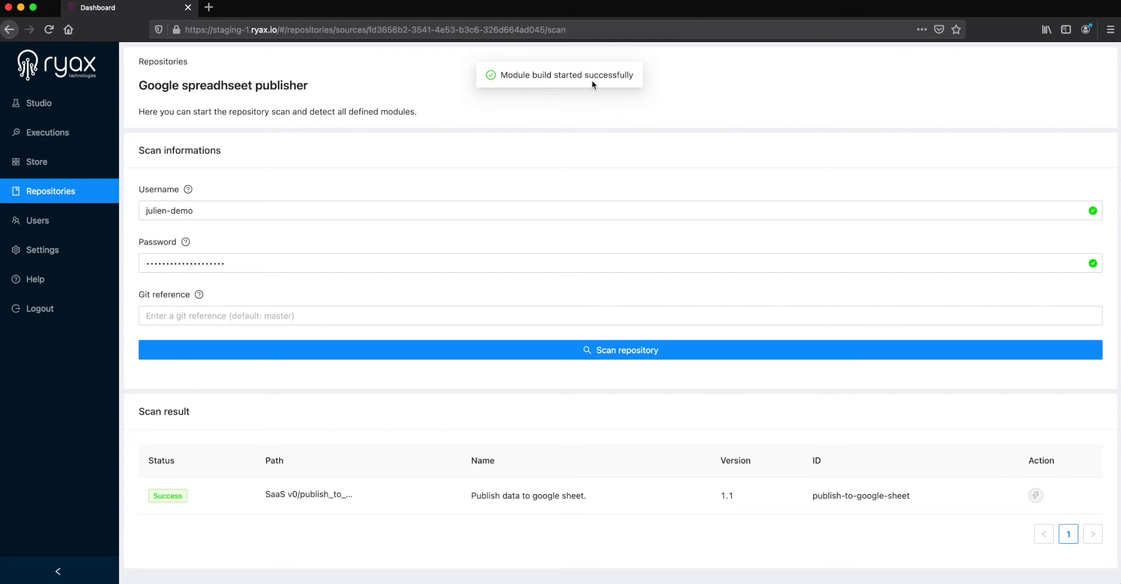
pyautogui.moveTo(76, 191)
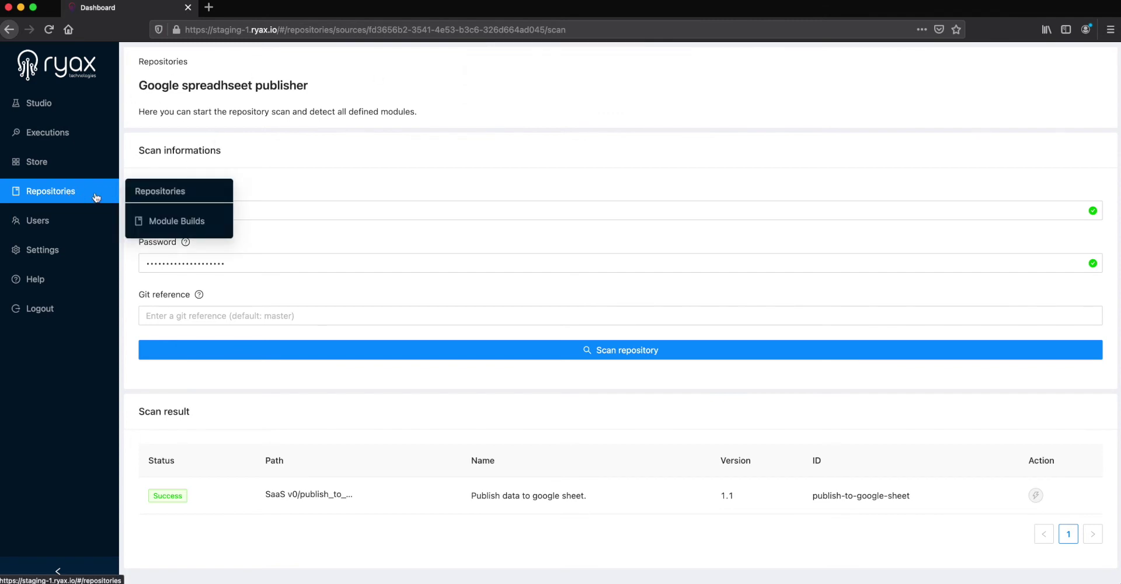
pyautogui.click(183, 223)
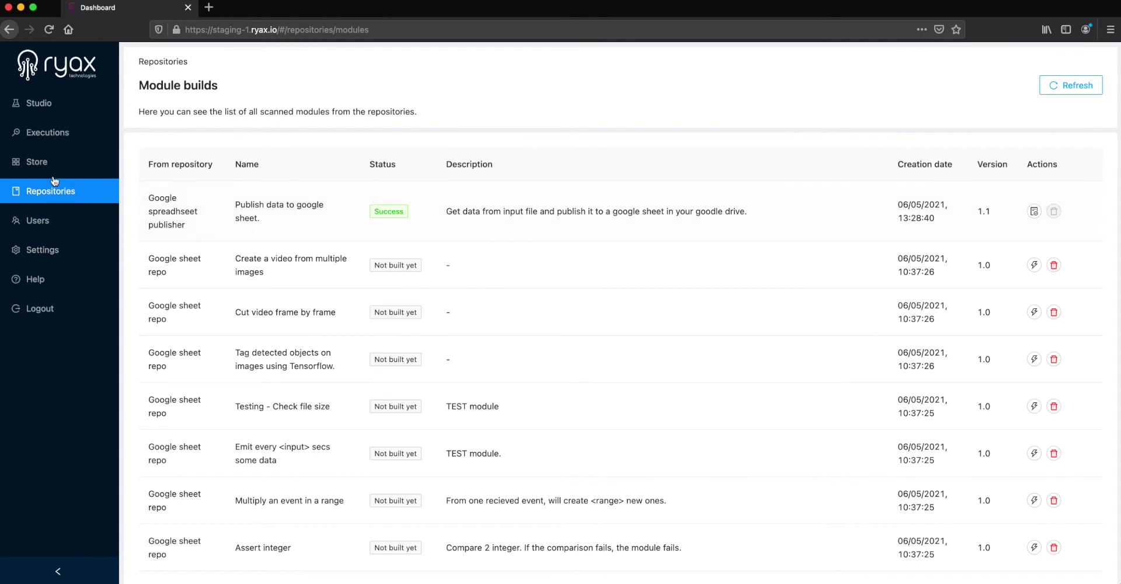
# Step: Search the Store for "google" and examine the details of the "Publish data to google sheet." module
pyautogui.click(23, 164)
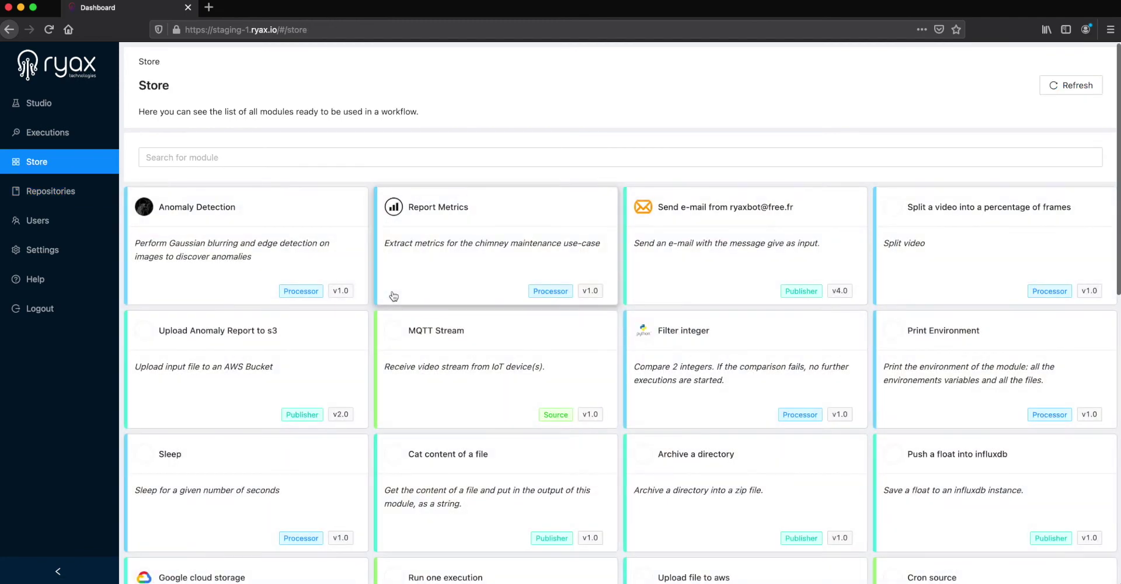
pyautogui.click(465, 160)
pyautogui.write('google')
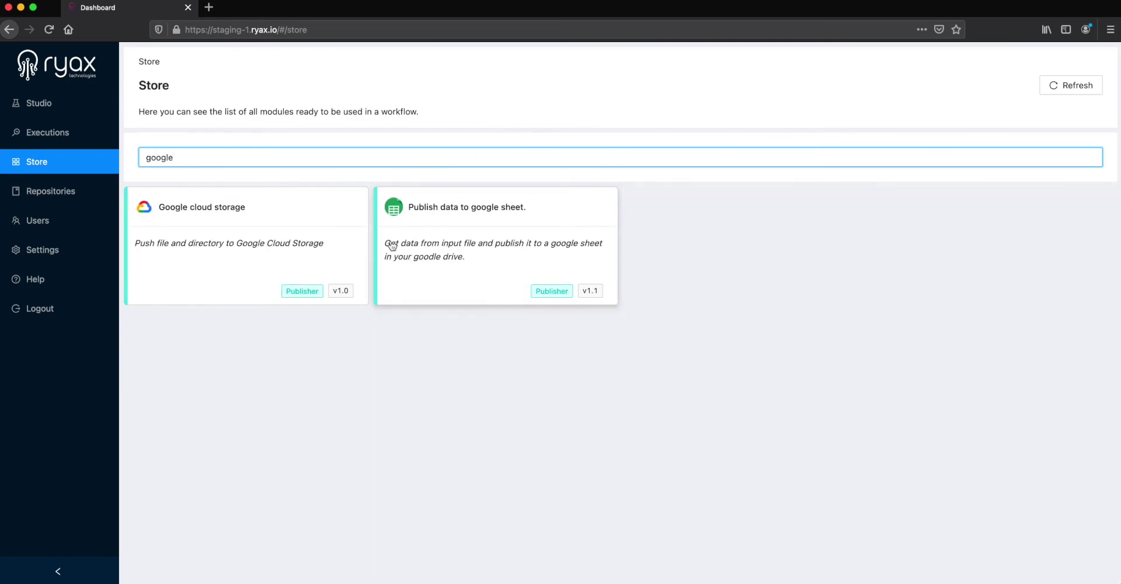
pyautogui.click(435, 282)
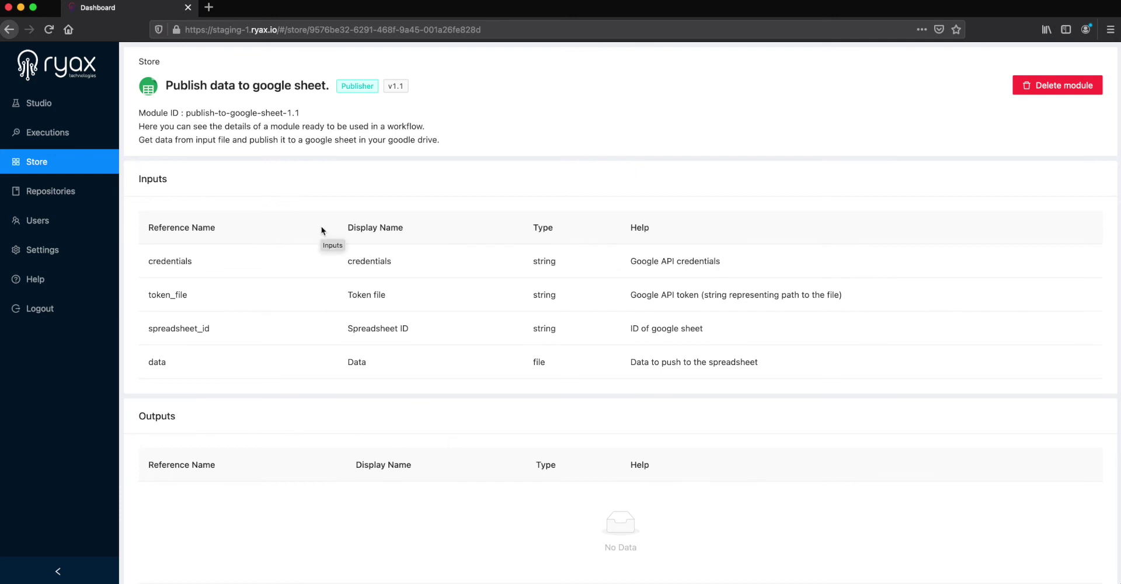
# Step: Add the "Publish data to google sheet." module to the Twitter analysis workflow and connect the Text Classifier's output to it
pyautogui.click(70, 108)
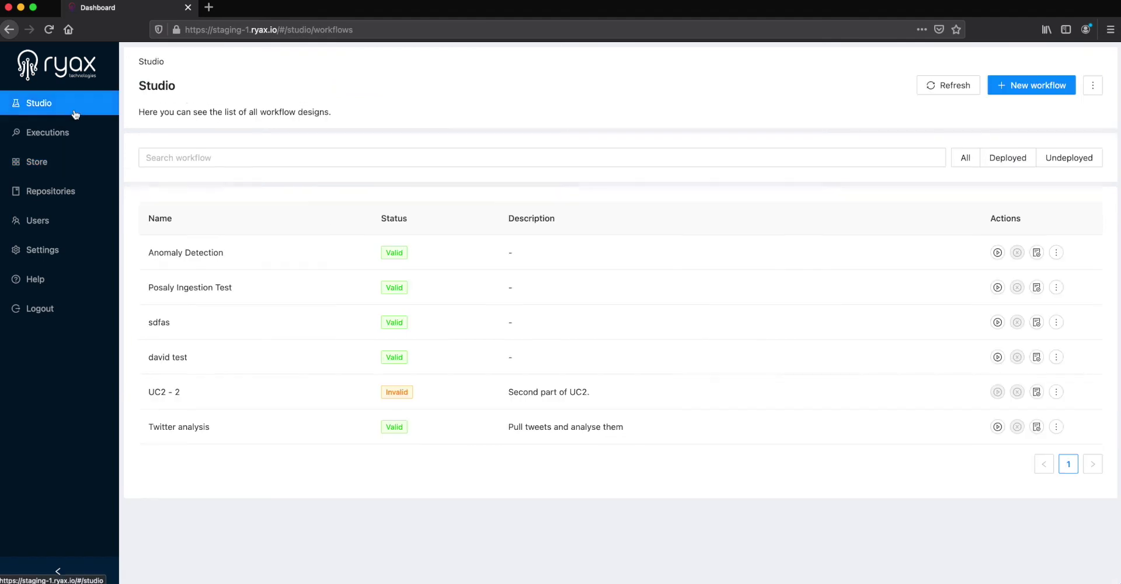
pyautogui.click(195, 430)
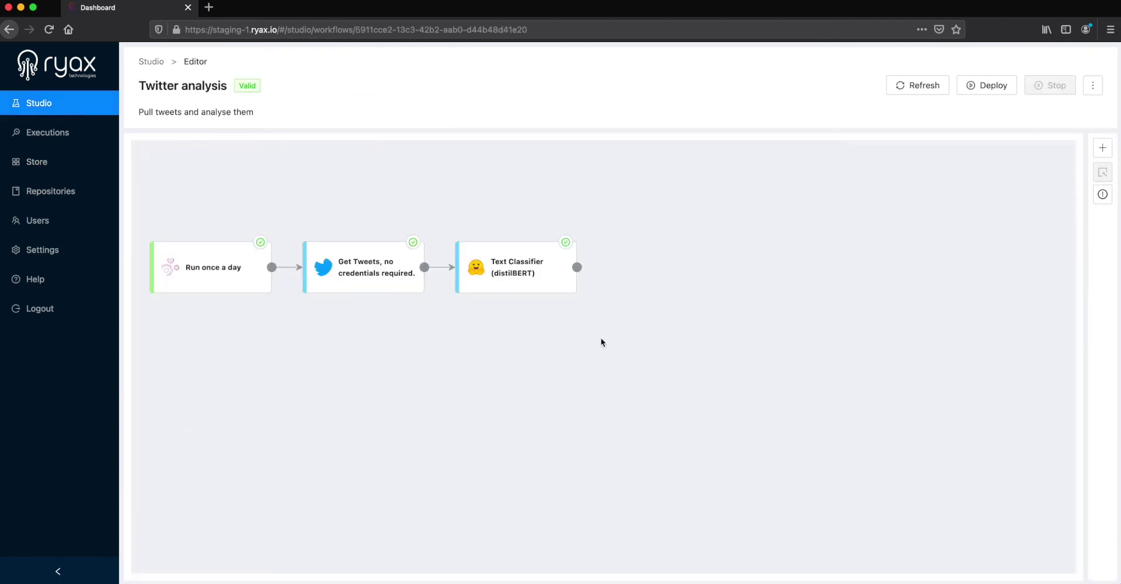
pyautogui.click(1103, 149)
pyautogui.click(1014, 146)
pyautogui.write('google')
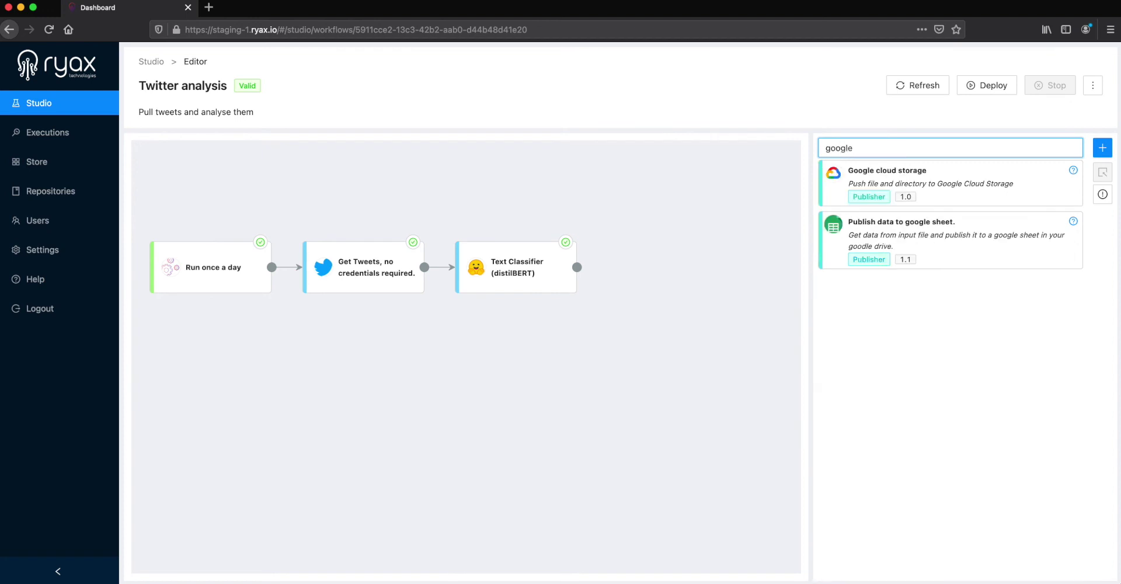
pyautogui.moveTo(949, 235); pyautogui.dragTo(674, 267)
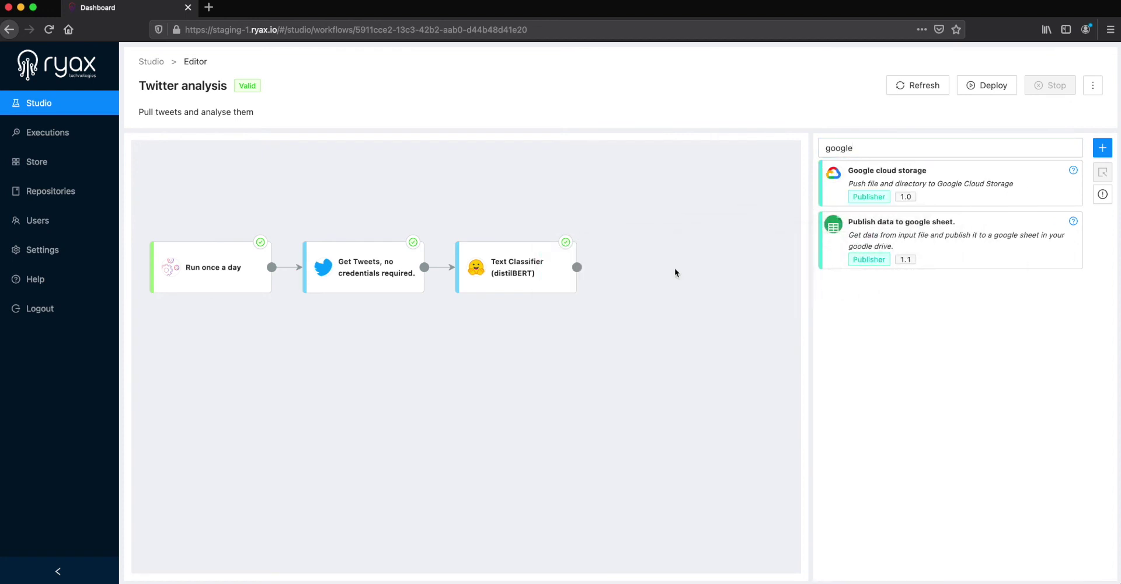
pyautogui.moveTo(577, 267); pyautogui.dragTo(664, 268)
pyautogui.click(681, 262)
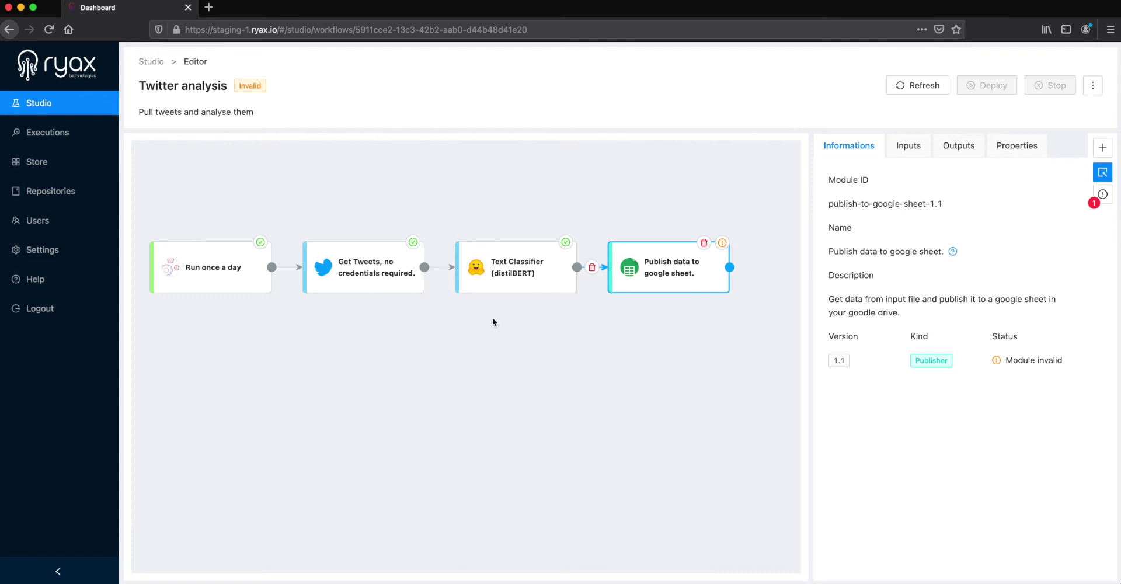
# Step: Link the publisher module's Data input to the Text Classifier's Predictions output and enter the Ryax Twitter Demo sheet's Spreadsheet ID
pyautogui.press('super+grave')
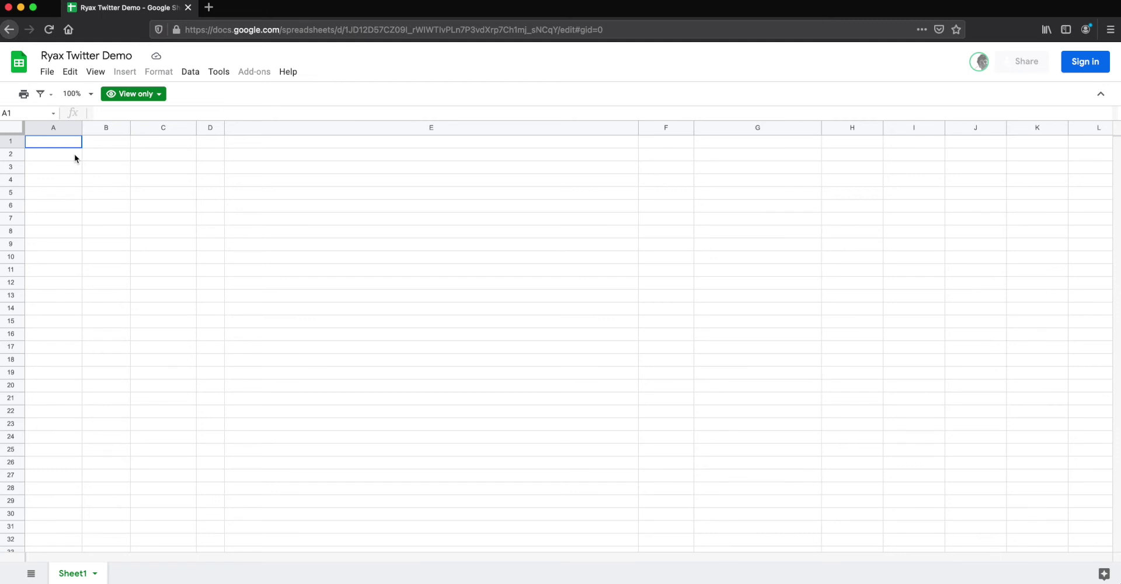
pyautogui.press('super+grave')
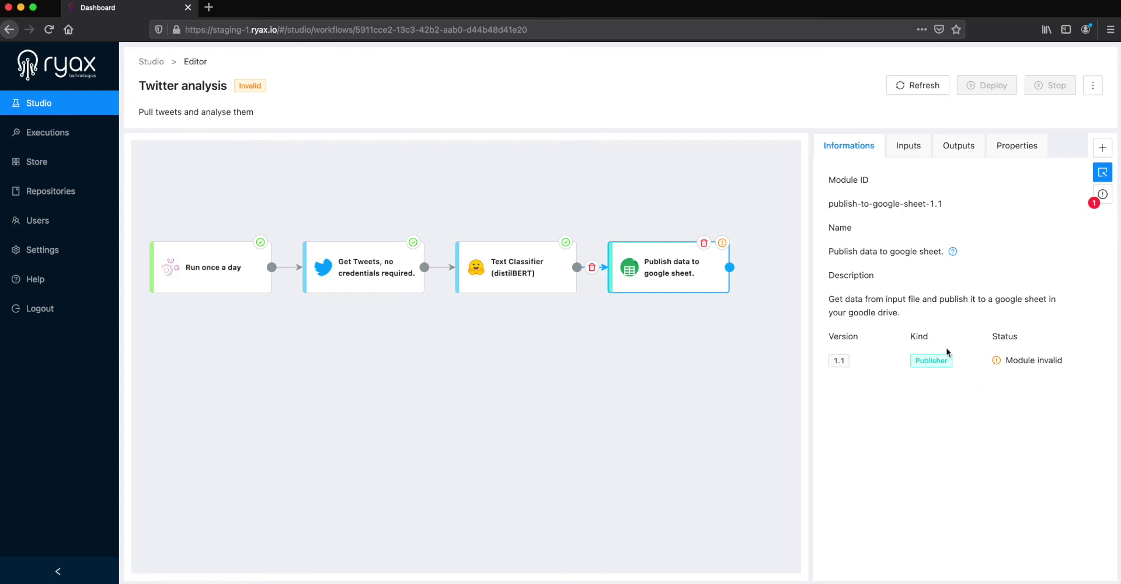
pyautogui.click(907, 146)
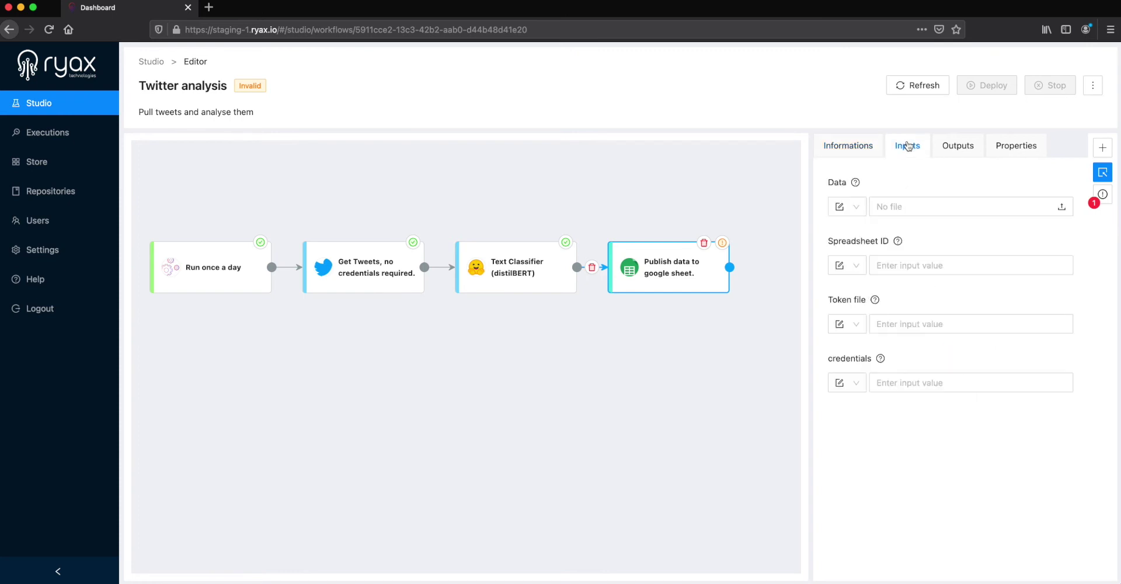
pyautogui.click(895, 202)
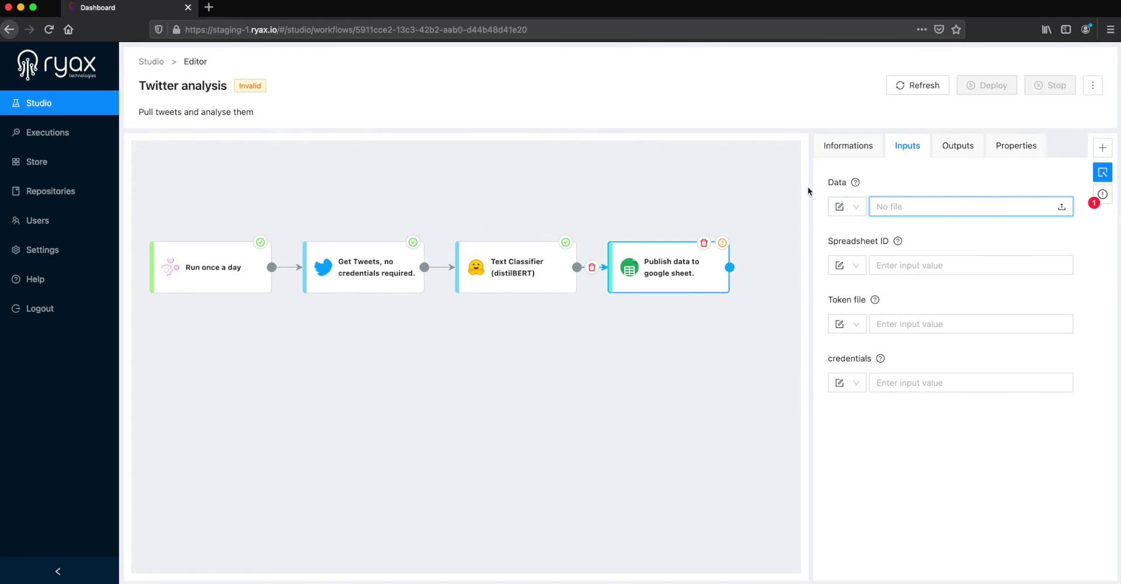
pyautogui.click(847, 207)
pyautogui.click(859, 250)
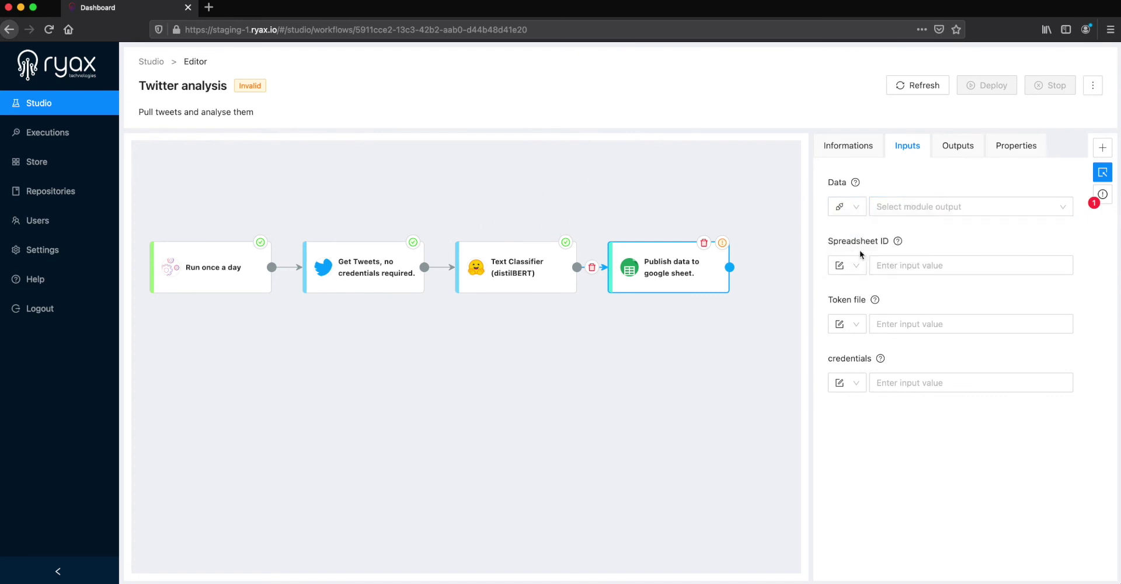
pyautogui.click(919, 216)
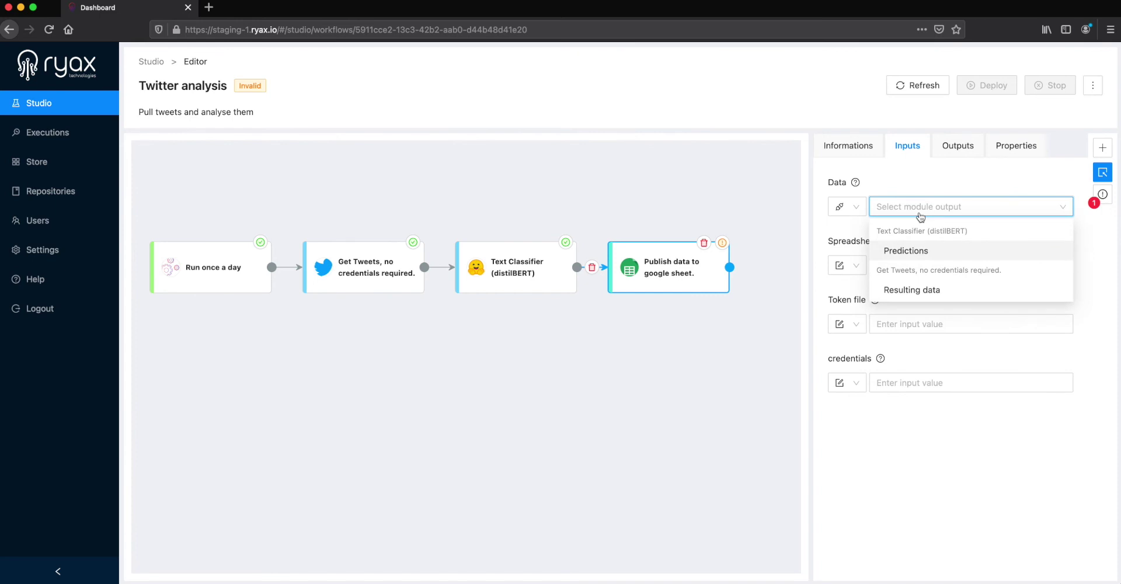
pyautogui.click(931, 251)
pyautogui.click(925, 267)
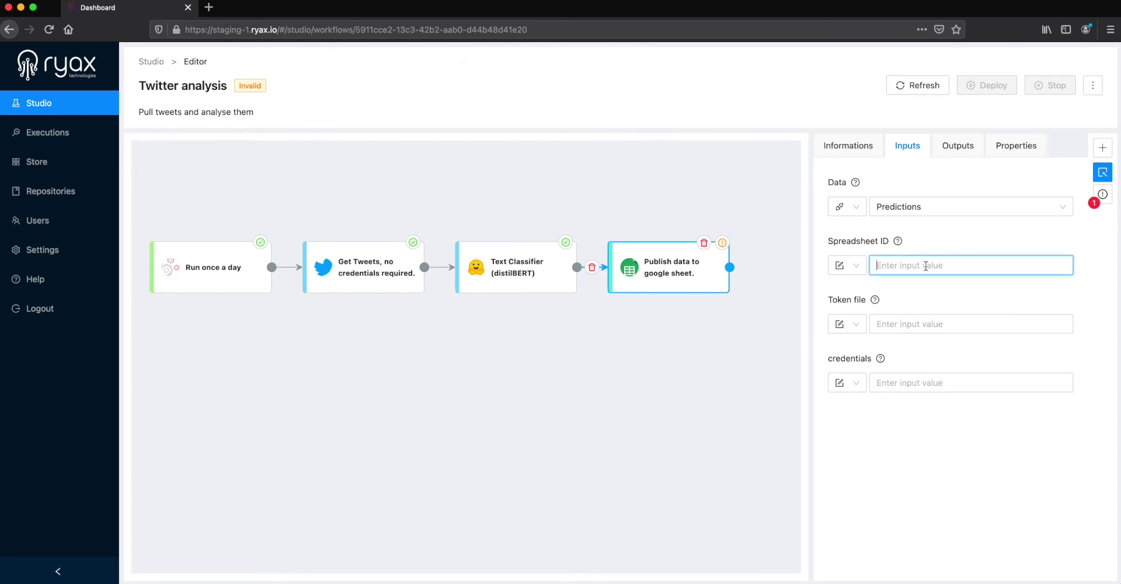
pyautogui.press('super+v')
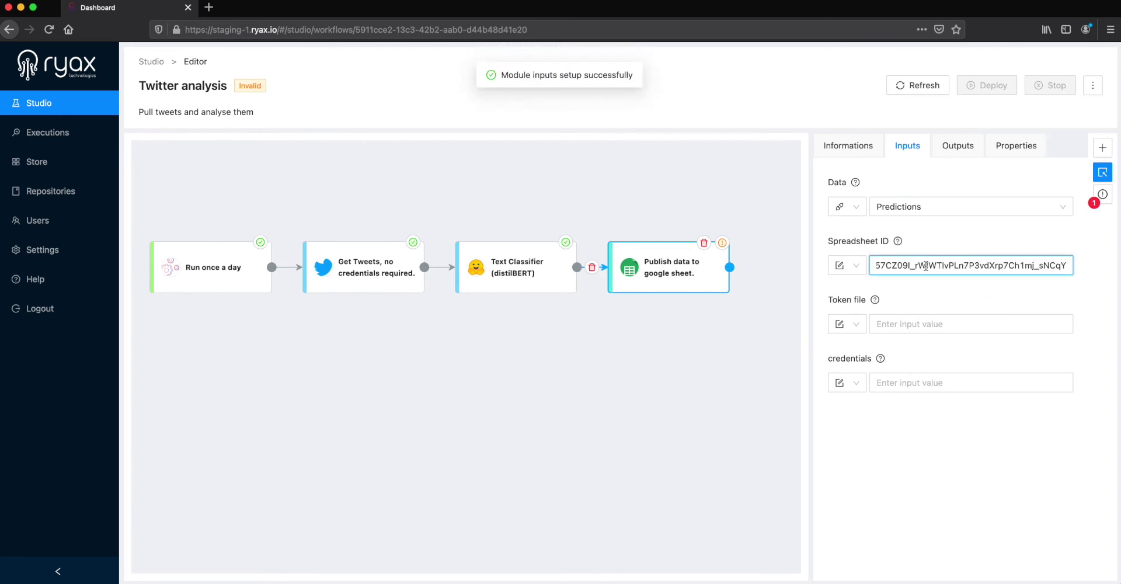
# Step: Set the publisher module's Token file to tocken.pickle and paste the Google API credentials into its credentials input
pyautogui.click(922, 323)
pyautogui.write('t')
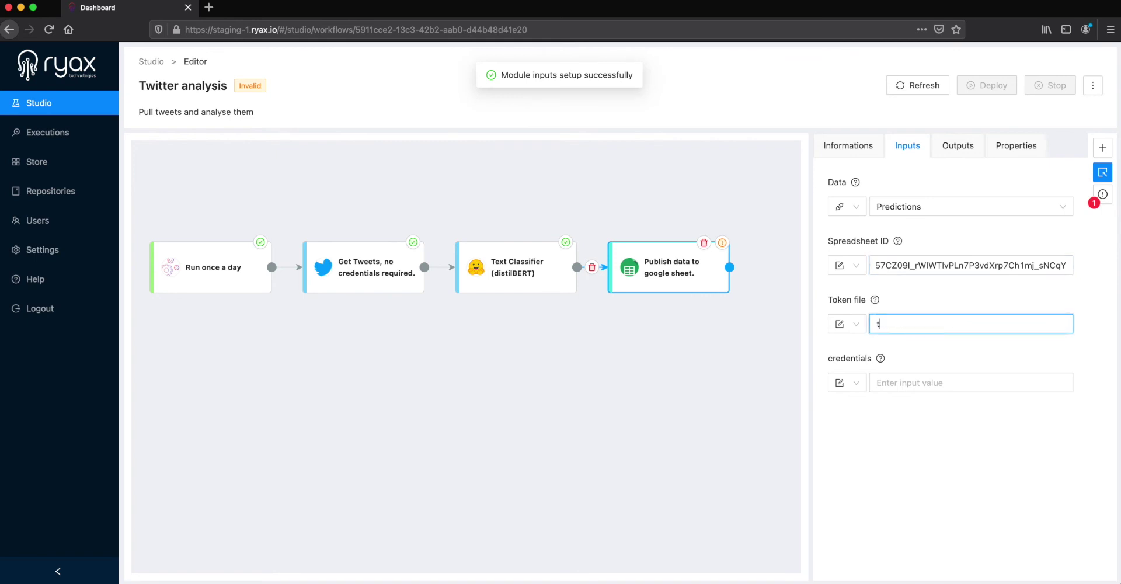
pyautogui.write('ocken')
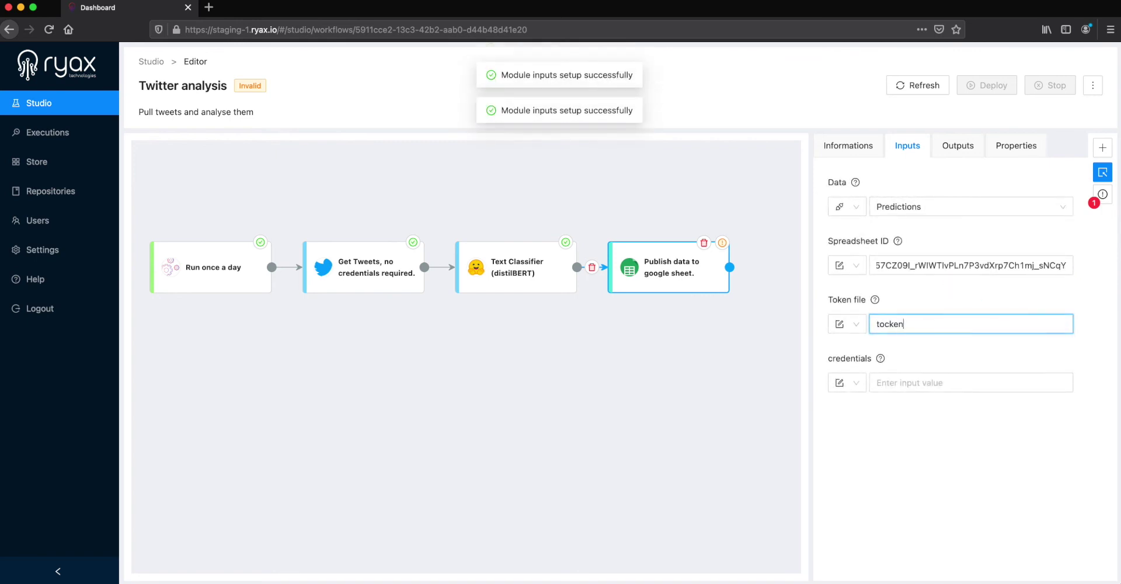
pyautogui.write('.pickle')
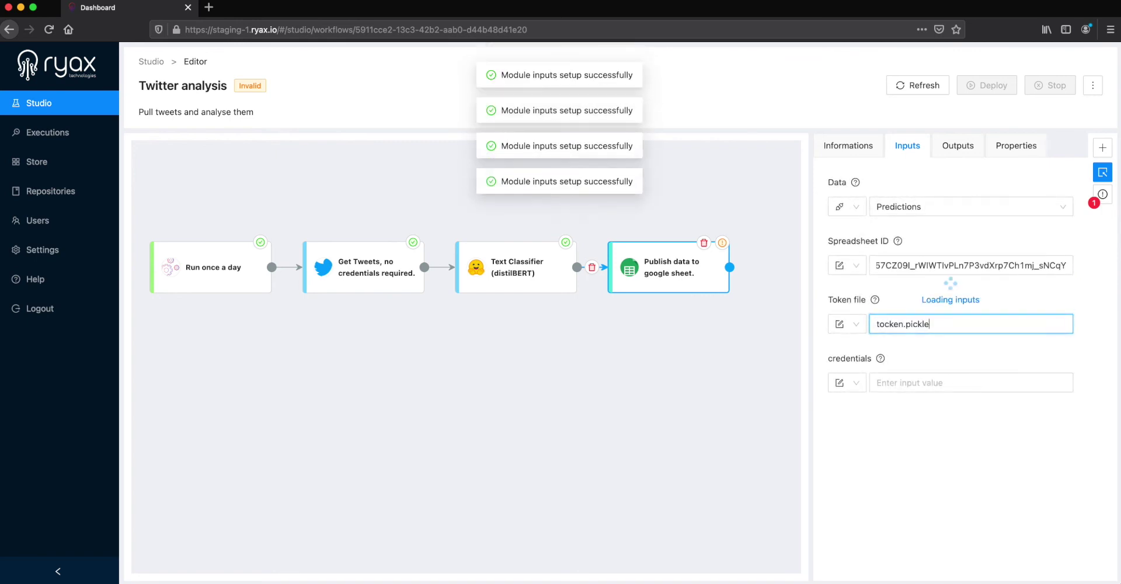
pyautogui.click(928, 382)
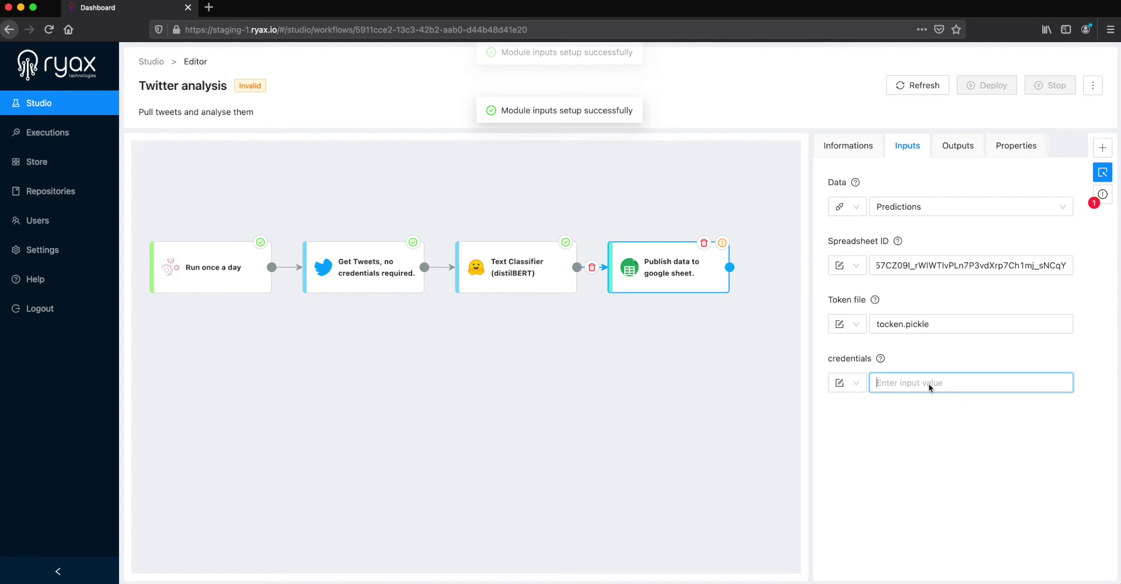
pyautogui.press('super+v')
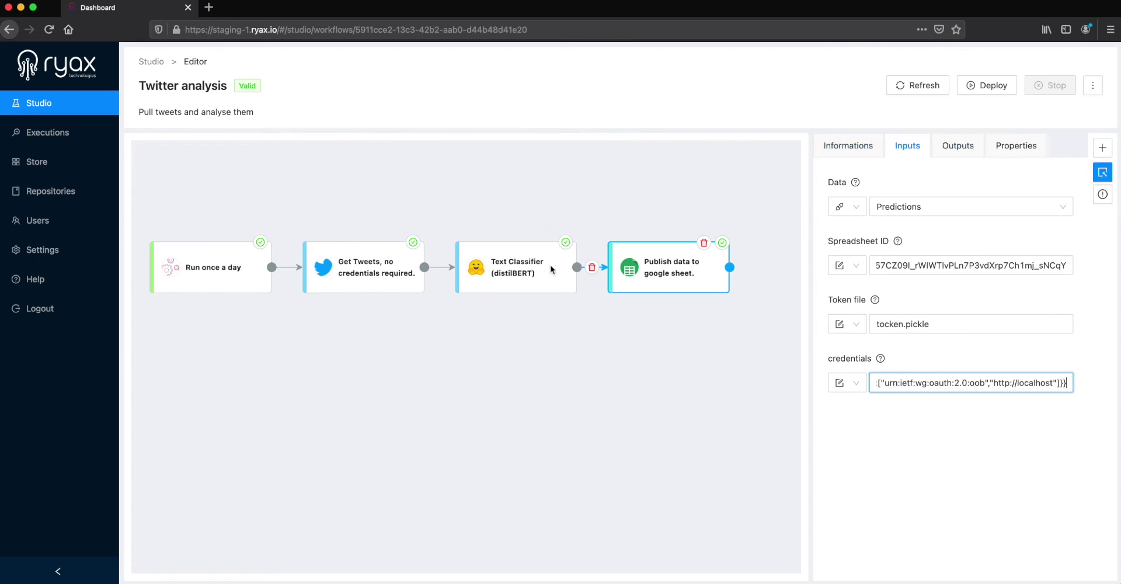
# Step: Deploy the Twitter analysis workflow with its Google Sheets publisher and confirm the deployment
pyautogui.click(548, 499)
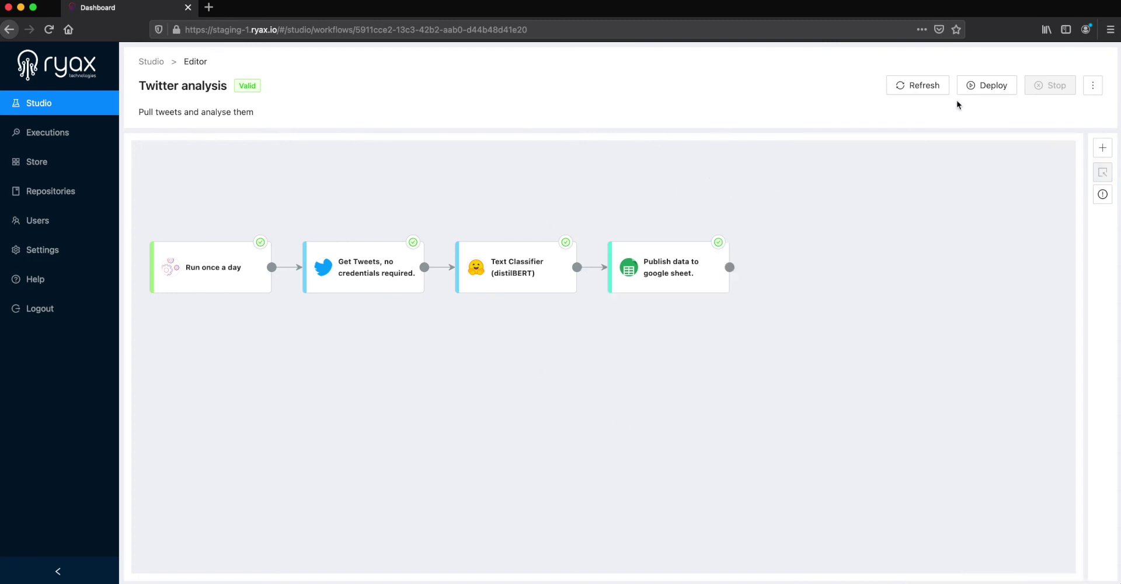
pyautogui.click(973, 90)
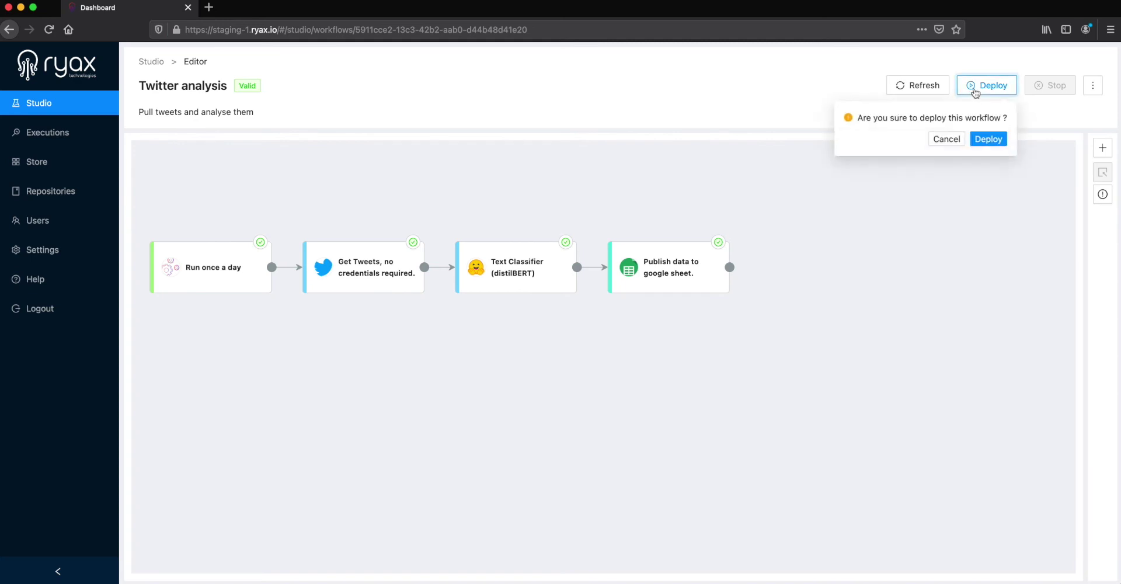
pyautogui.click(988, 139)
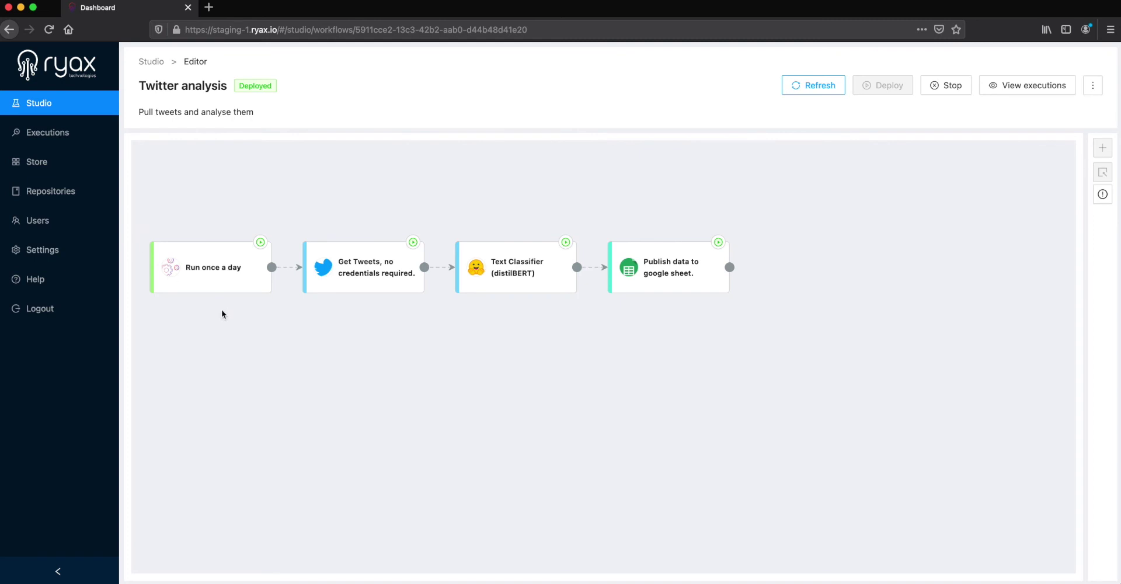
# Step: Refresh the Twitter analysis workflow's execution list and switch to the Ryax Twitter Demo spreadsheet in Google Sheets
pyautogui.click(1031, 92)
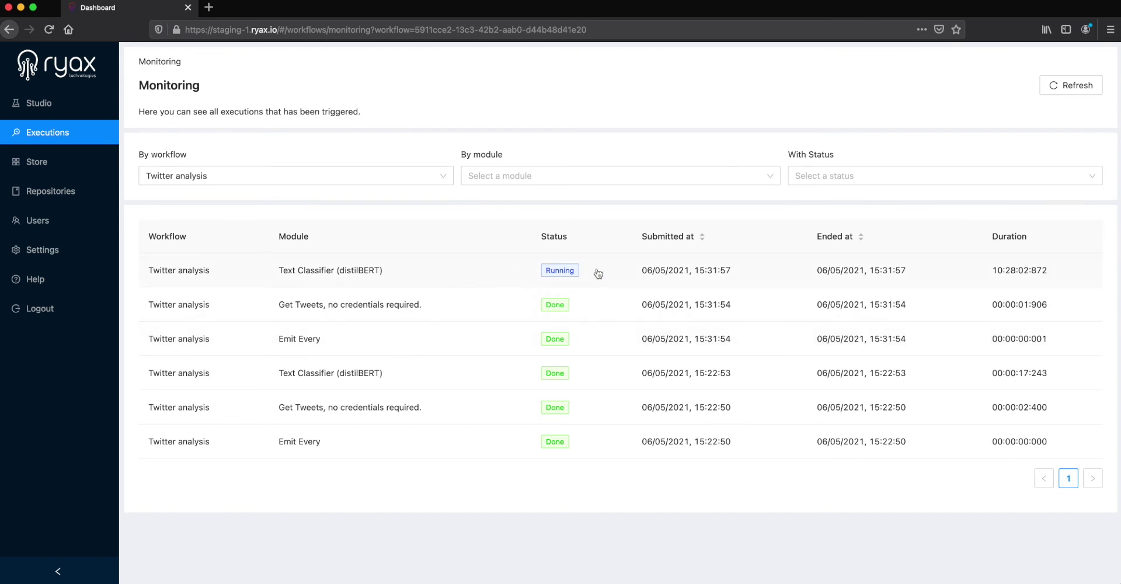
pyautogui.click(1088, 86)
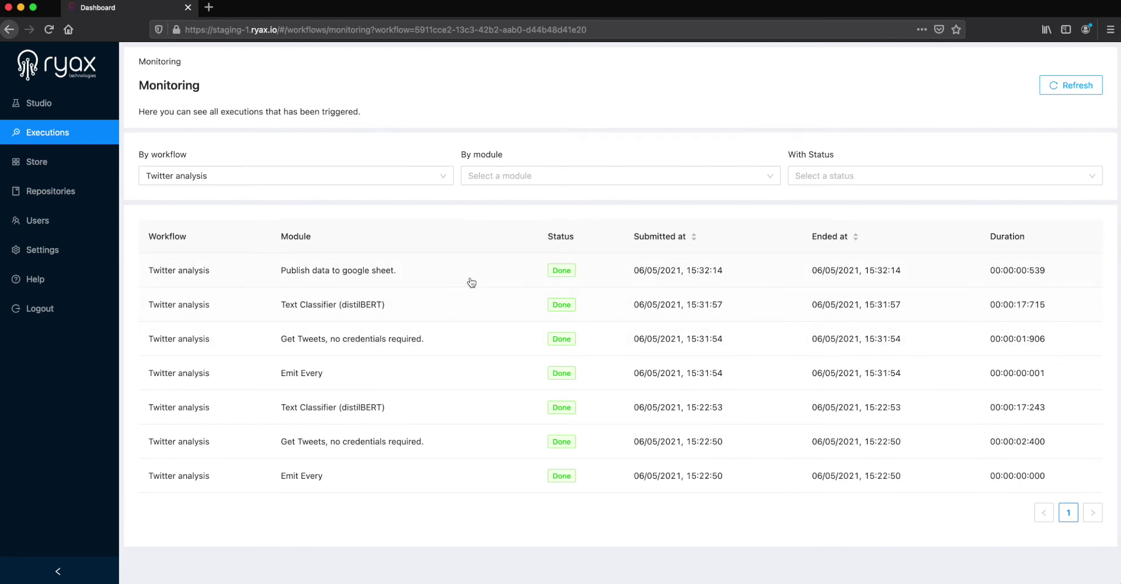
pyautogui.press('super+Tab')
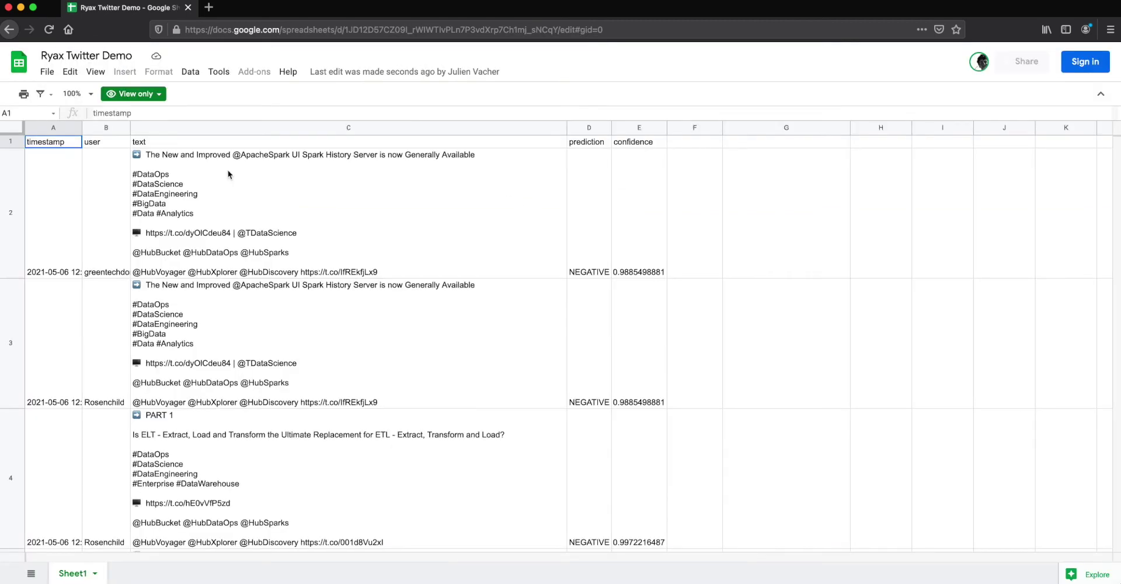
# Step: Examine the published tweet texts, users, predictions and confidence values across the rows of the Ryax Twitter Demo sheet
pyautogui.click(350, 204)
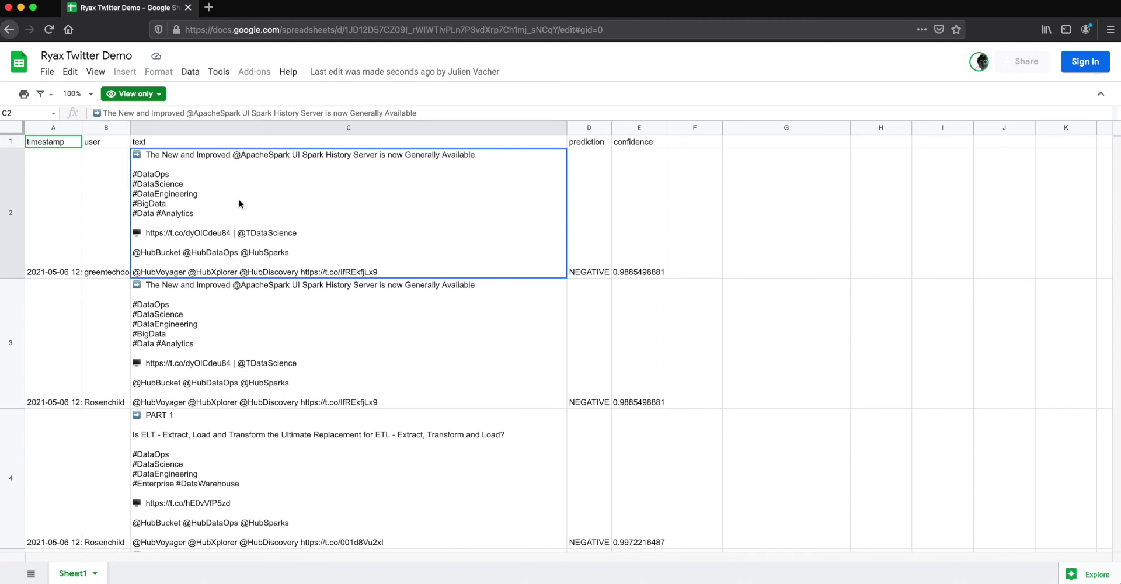
pyautogui.click(85, 212)
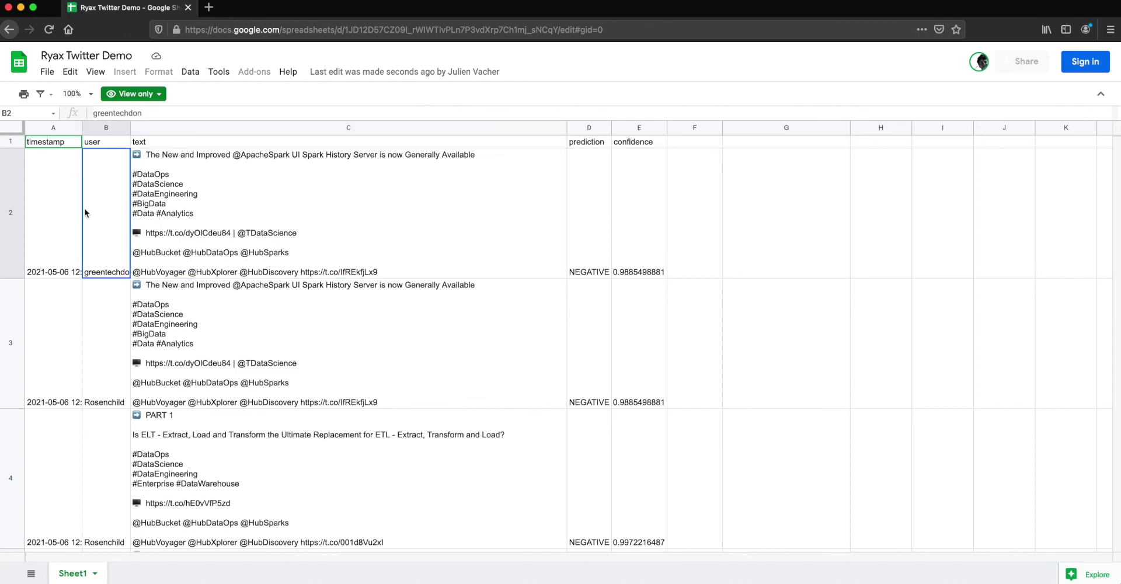
pyautogui.moveTo(591, 128); pyautogui.dragTo(629, 127)
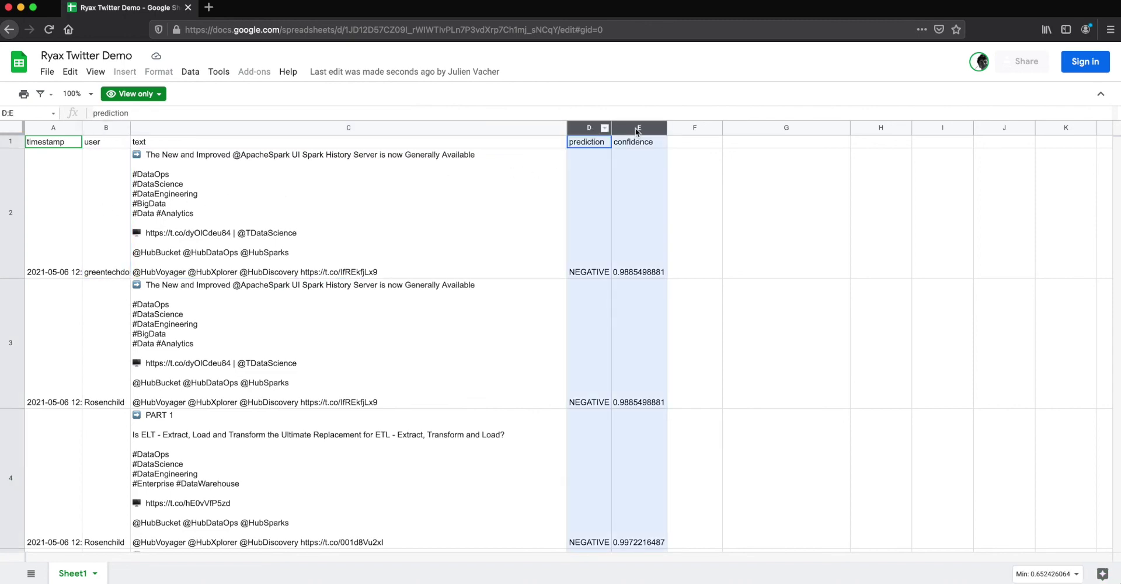
pyautogui.scroll(-15, 264, 316)
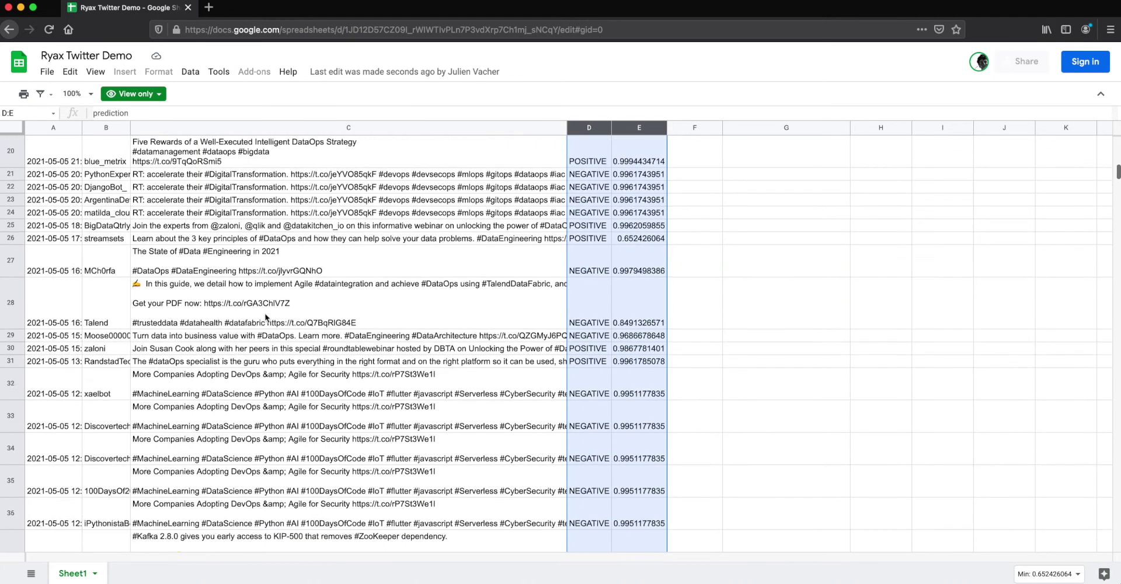
pyautogui.scroll(-5, 264, 313)
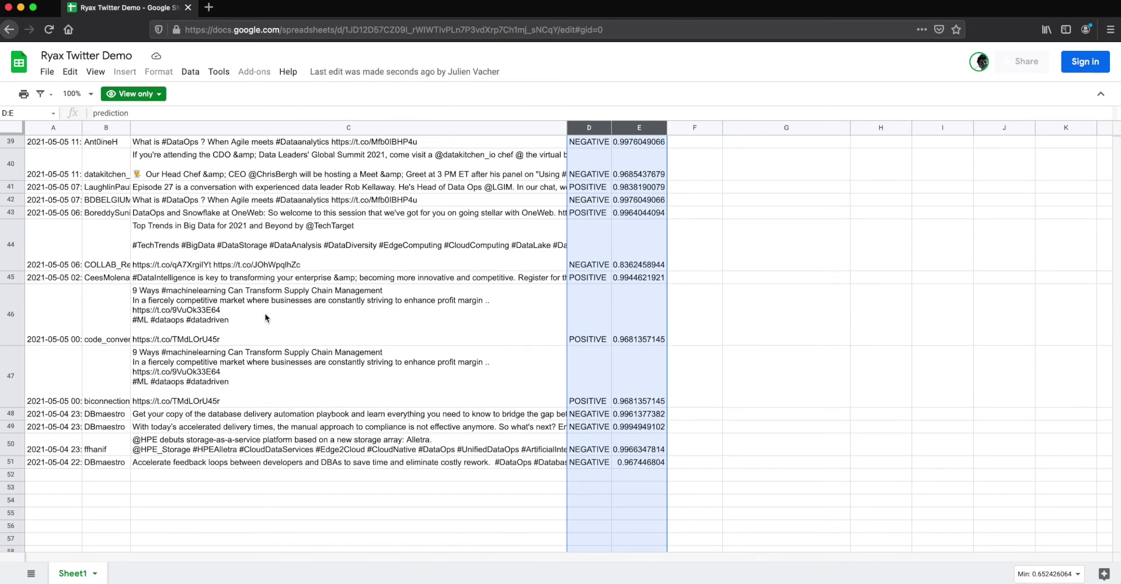
pyautogui.moveTo(531, 256); pyautogui.dragTo(626, 250)
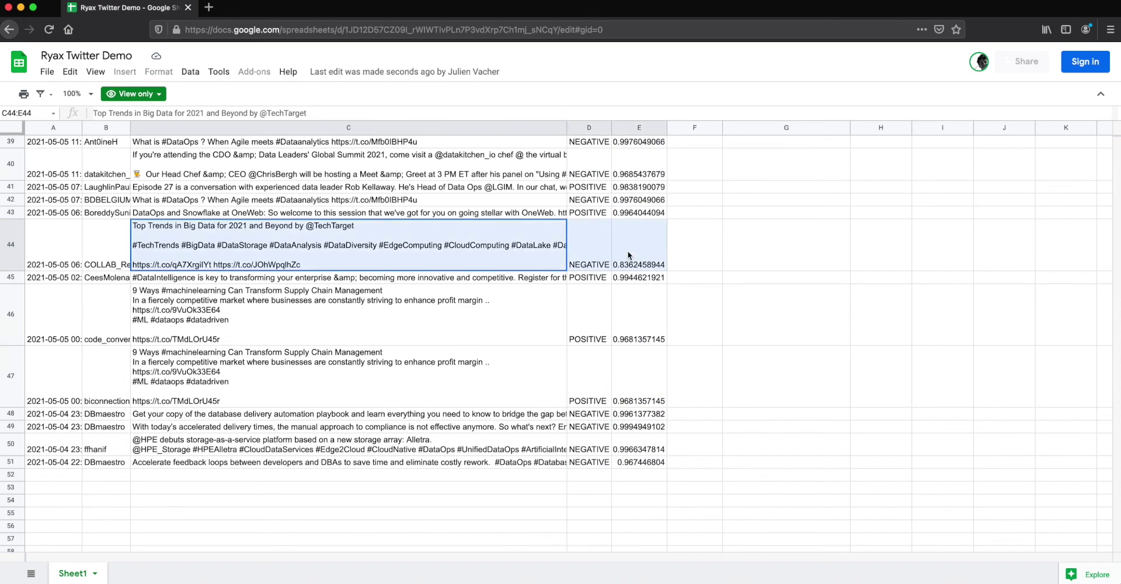
pyautogui.scroll(3, 626, 250)
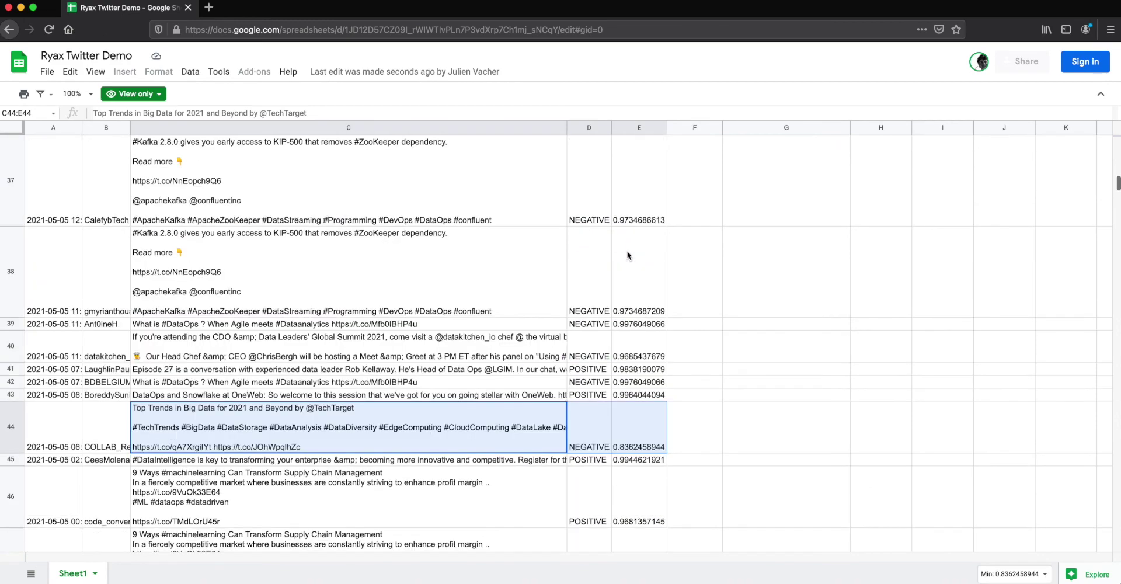
pyautogui.click(507, 272)
pyautogui.scroll(20, 506, 277)
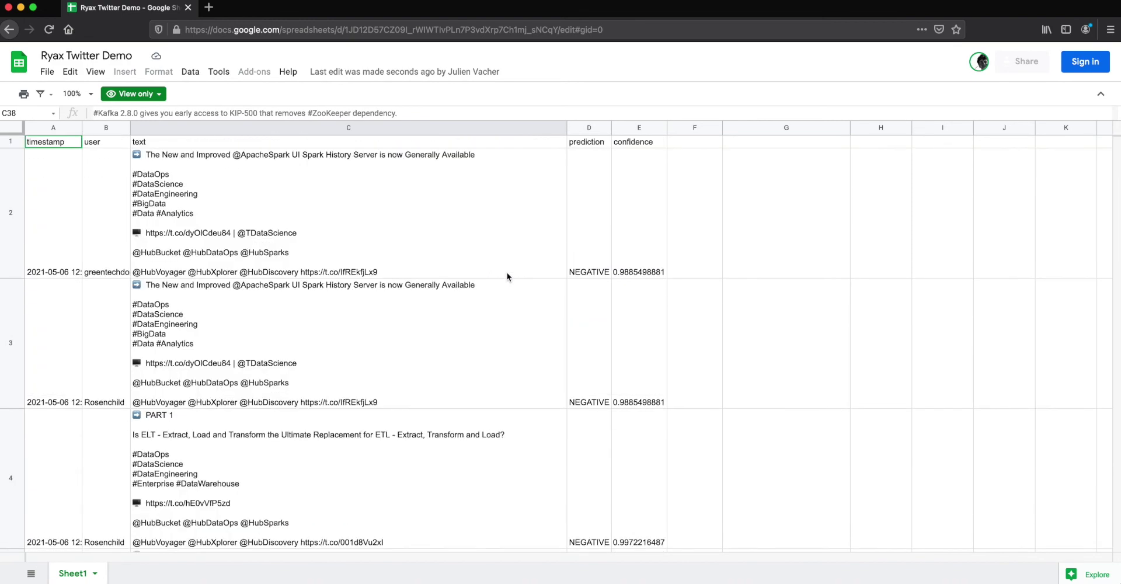
pyautogui.click(194, 153)
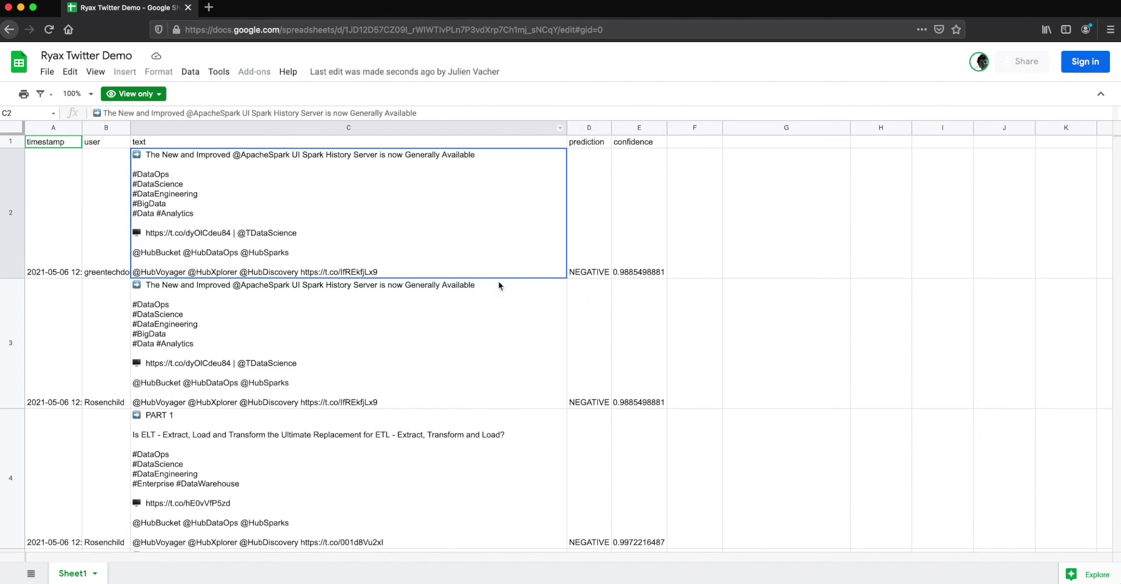
pyautogui.click(43, 237)
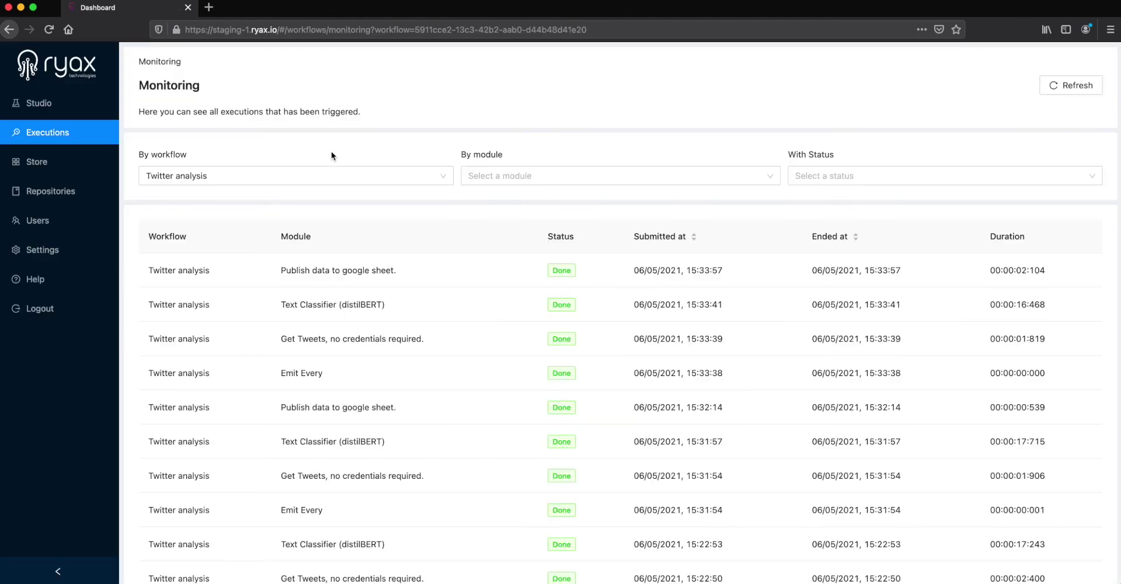
# Step: Switch back to Ryax, reopen the Twitter analysis workflow in the Studio, stop it and refresh its status
pyautogui.click(38, 104)
pyautogui.click(214, 258)
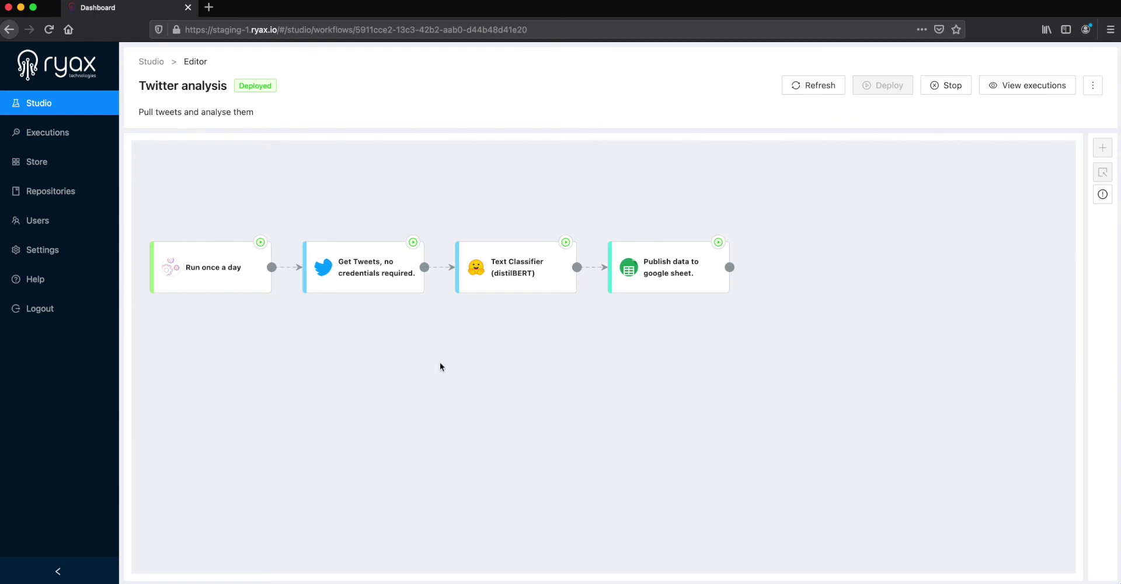
pyautogui.click(948, 87)
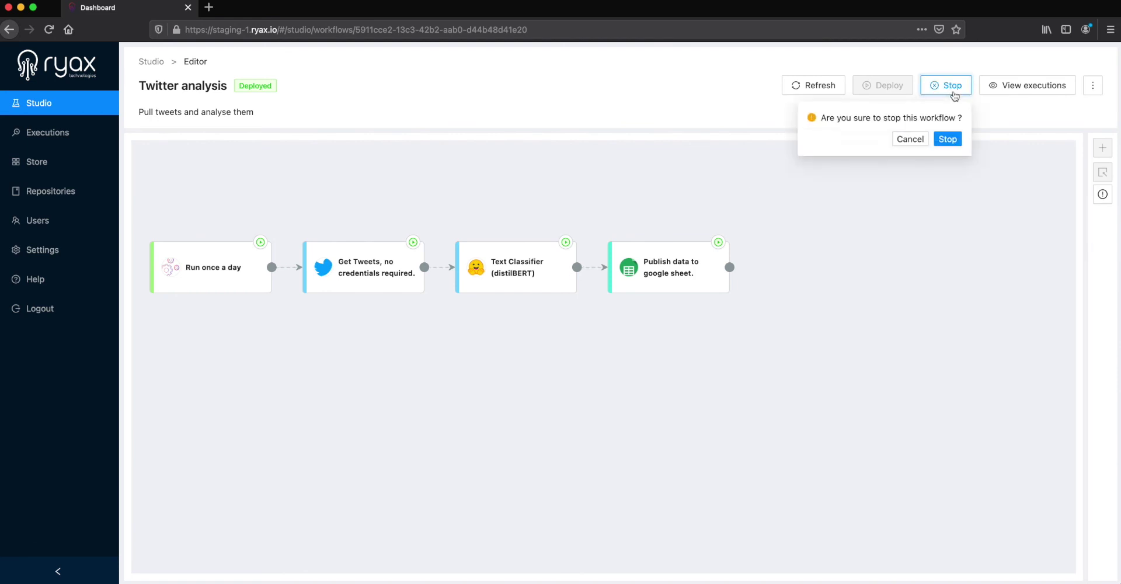
pyautogui.click(951, 137)
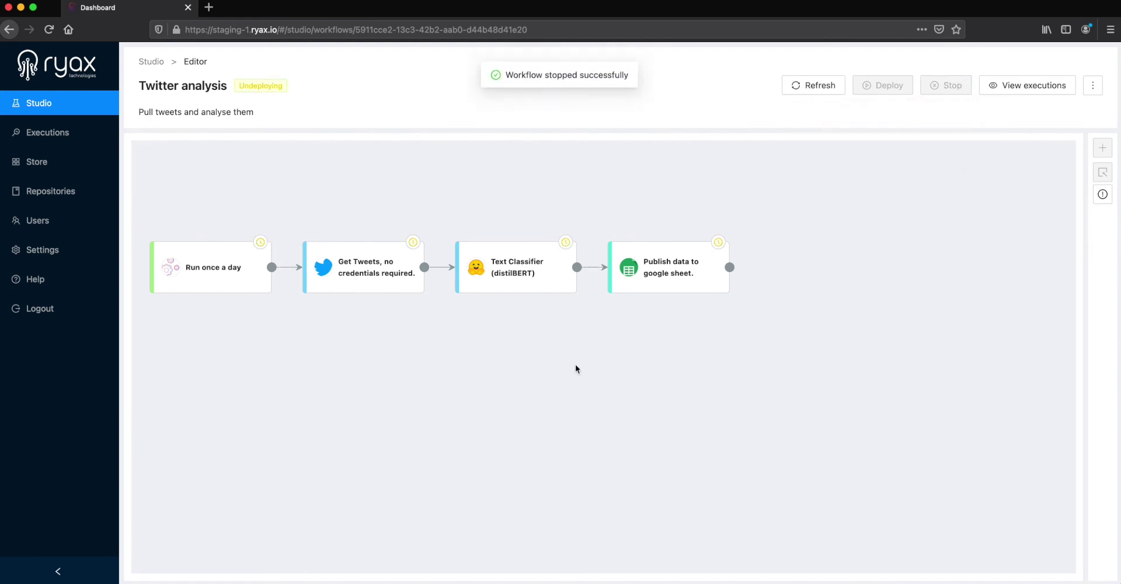
pyautogui.click(833, 86)
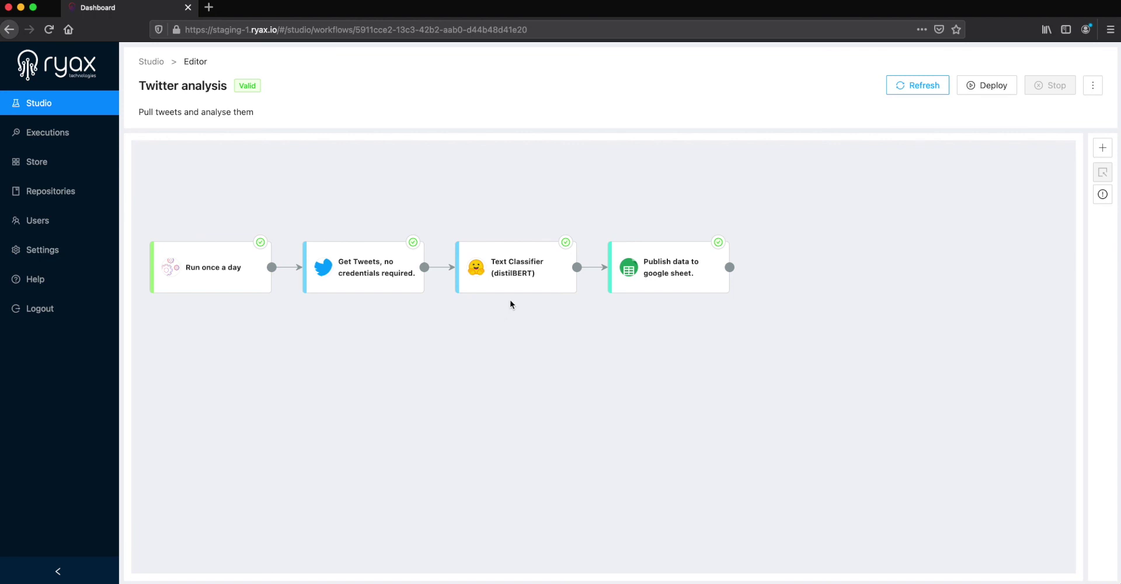
# Step: Delete the Text Classifier (distilBERT) module from the Twitter analysis workflow and confirm the deletion
pyautogui.click(535, 287)
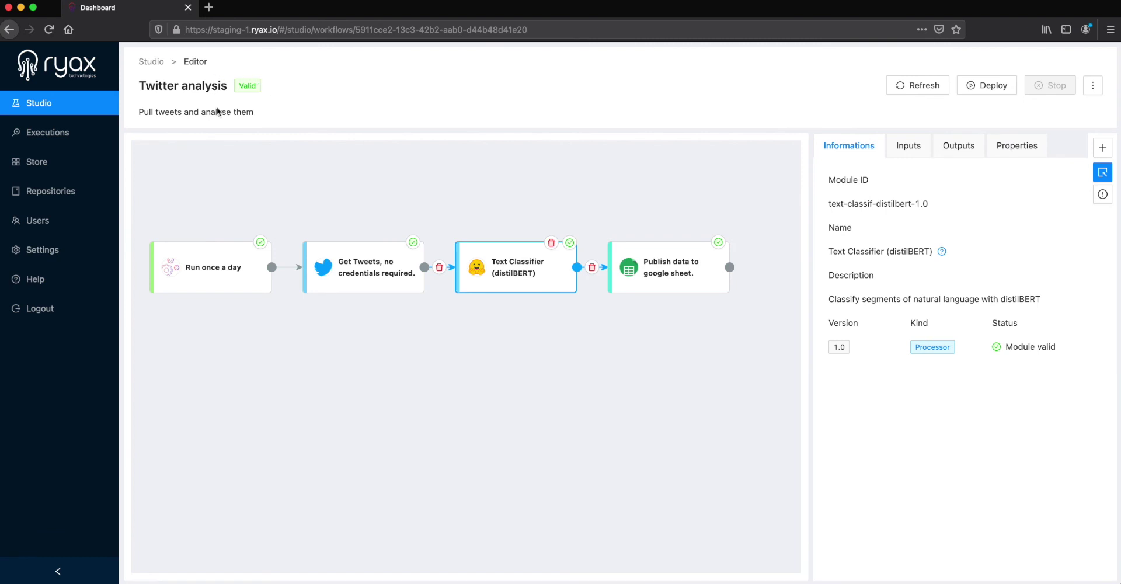
pyautogui.click(551, 242)
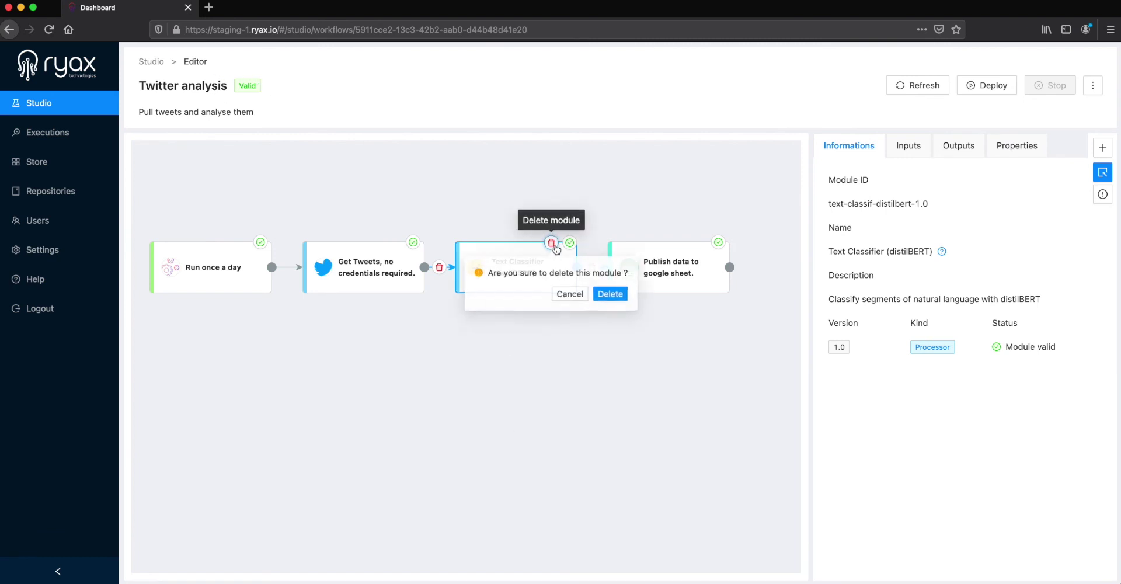
pyautogui.click(604, 296)
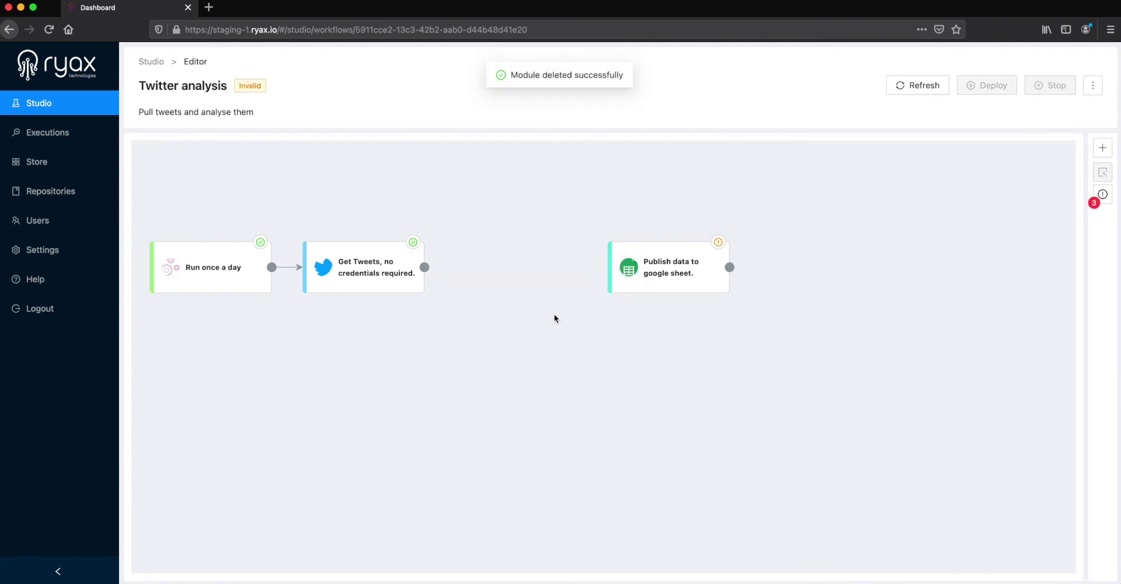
# Step: Add the Named Entity Recognition (BERT for token classification) module after Get Tweets and connect its output to the Google Sheets publisher
pyautogui.click(1107, 151)
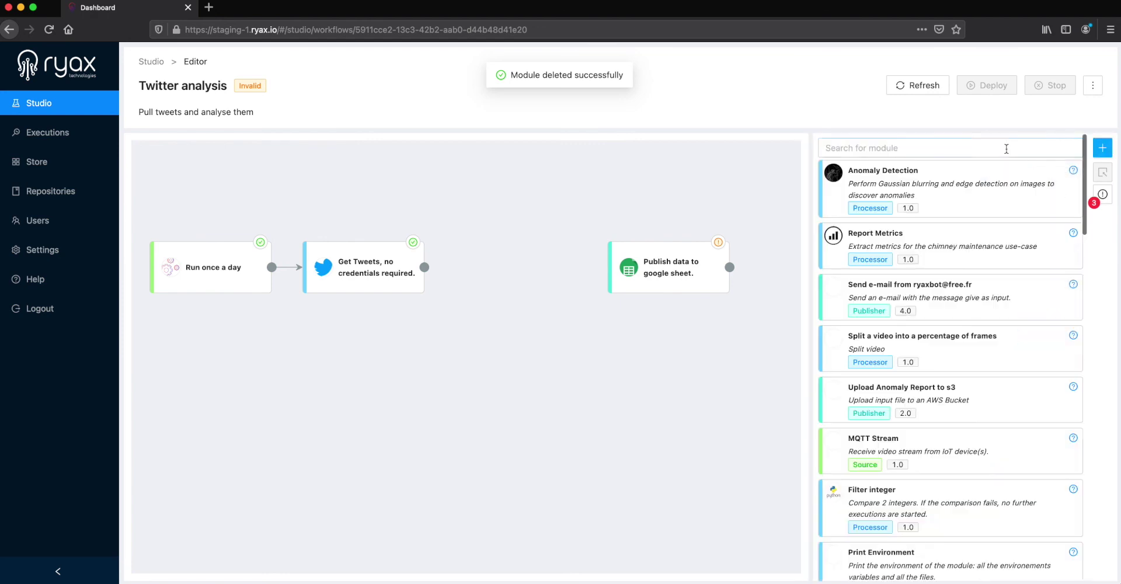
pyautogui.click(1005, 147)
pyautogui.write('text')
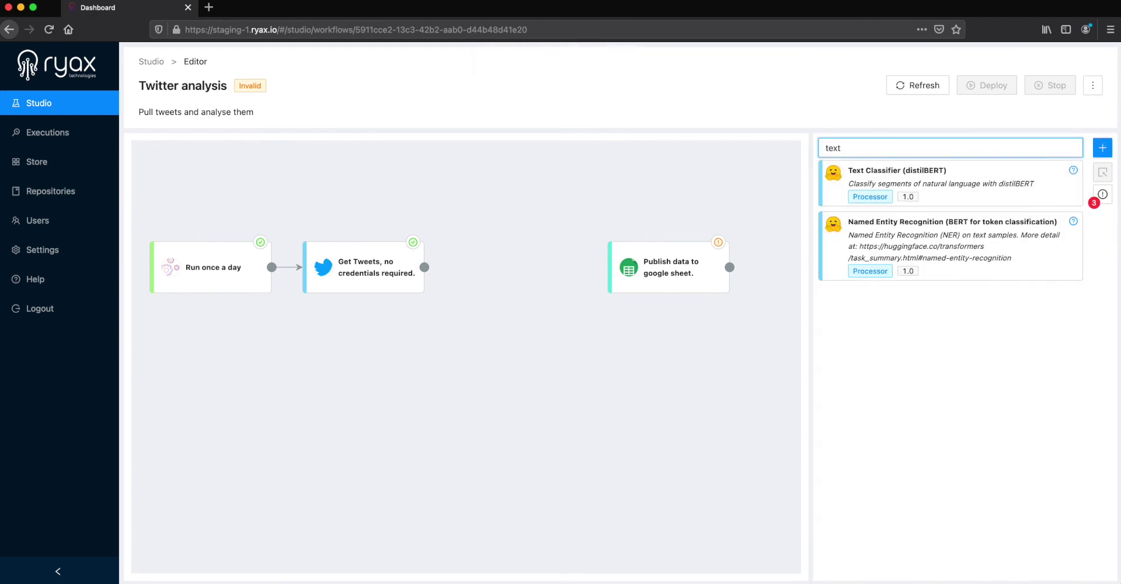
pyautogui.moveTo(963, 231); pyautogui.dragTo(499, 271)
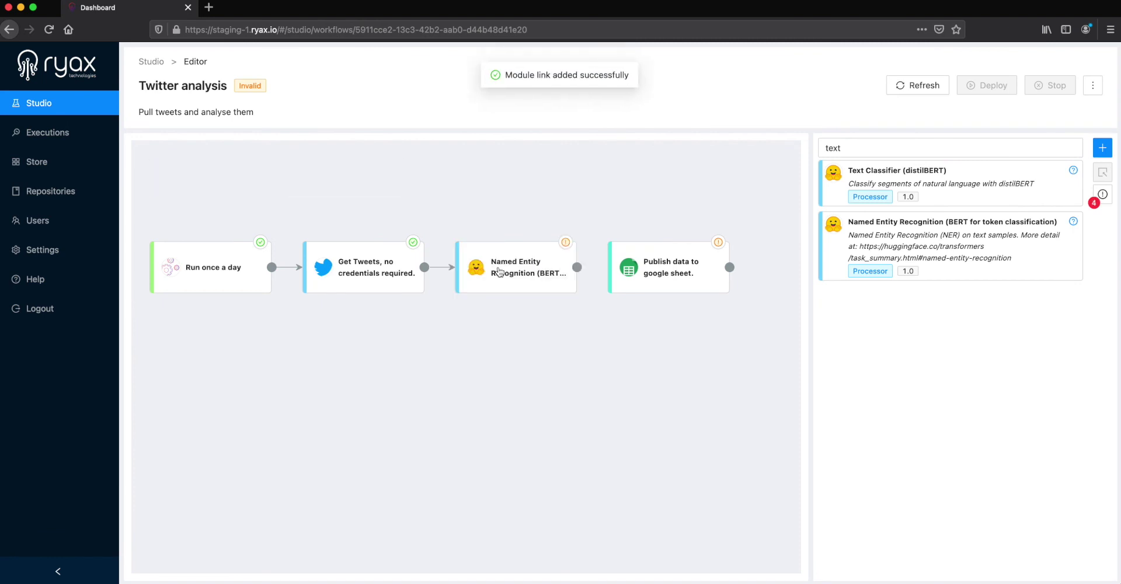
pyautogui.moveTo(573, 265); pyautogui.dragTo(623, 272)
# Step: Set the Named Entity Recognition module's "Path to the data" input to reference the Get Tweets module's Resulting data output
pyautogui.click(518, 262)
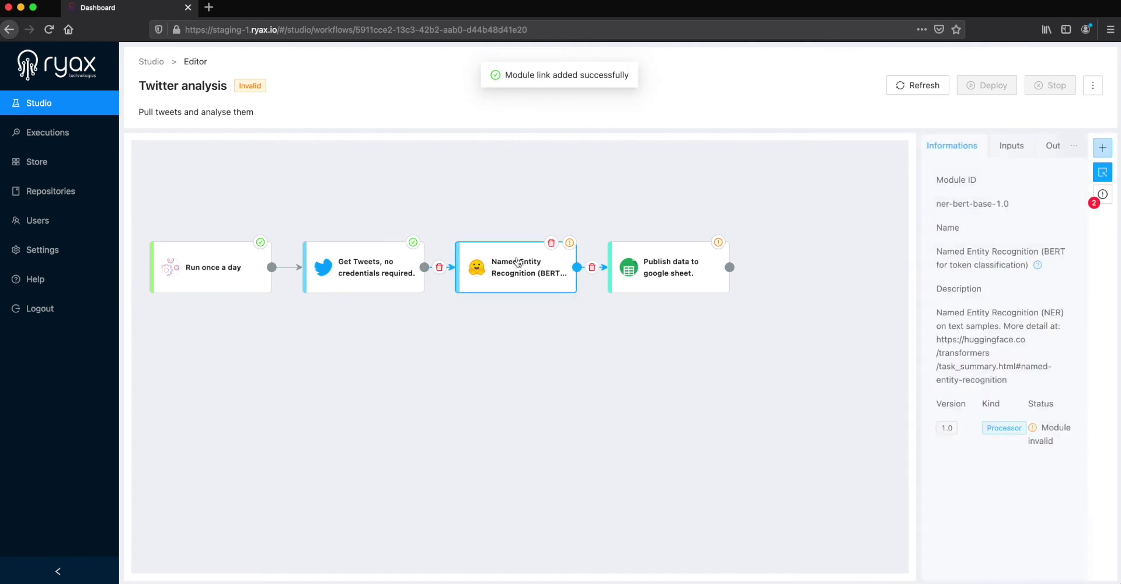
pyautogui.click(908, 148)
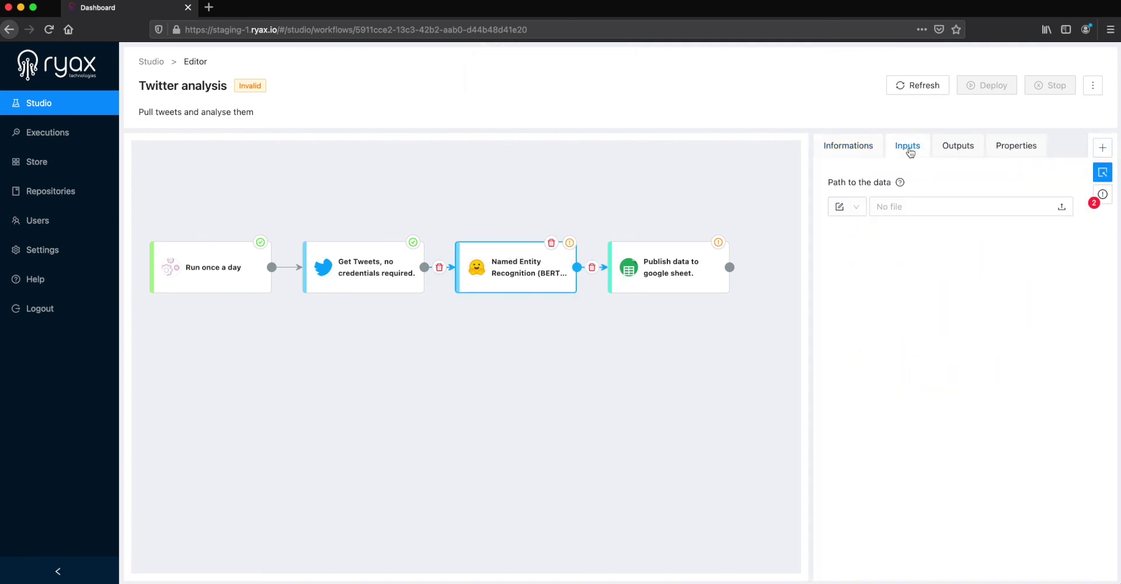
pyautogui.click(850, 209)
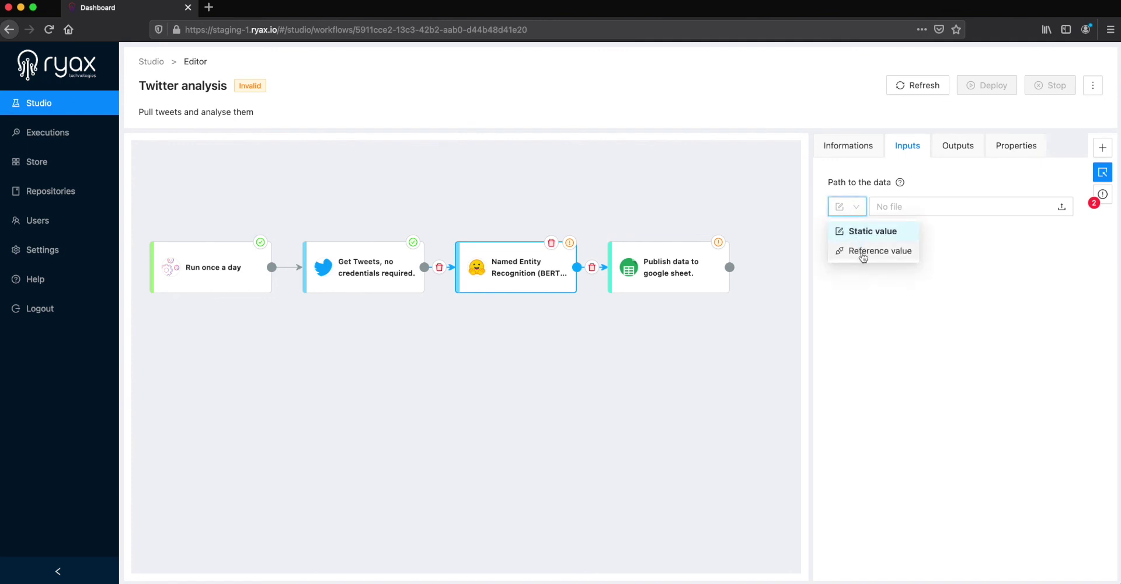
pyautogui.click(863, 252)
pyautogui.click(929, 210)
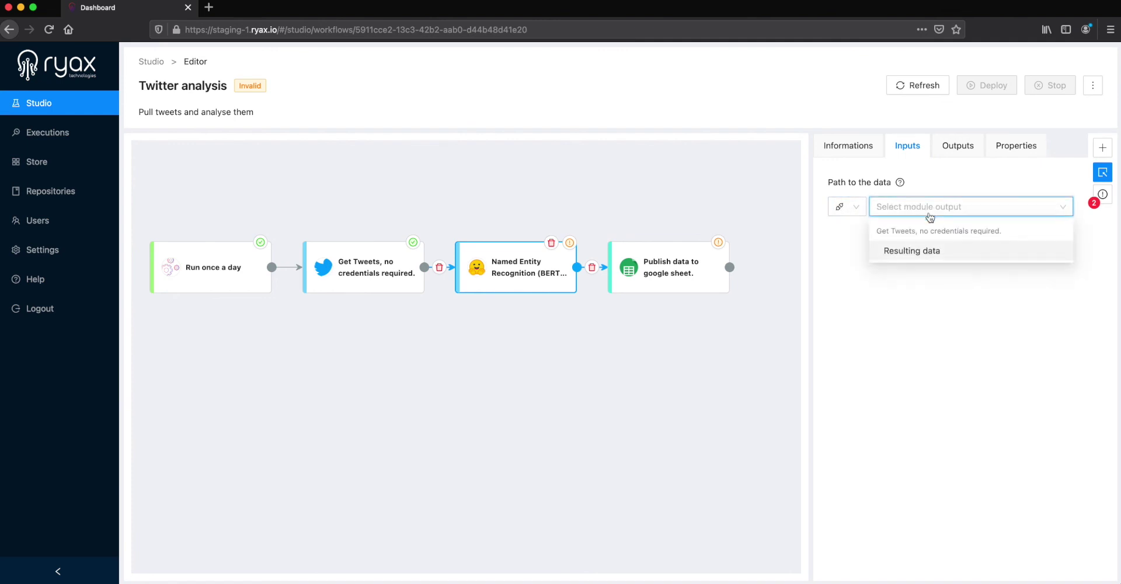
pyautogui.click(920, 257)
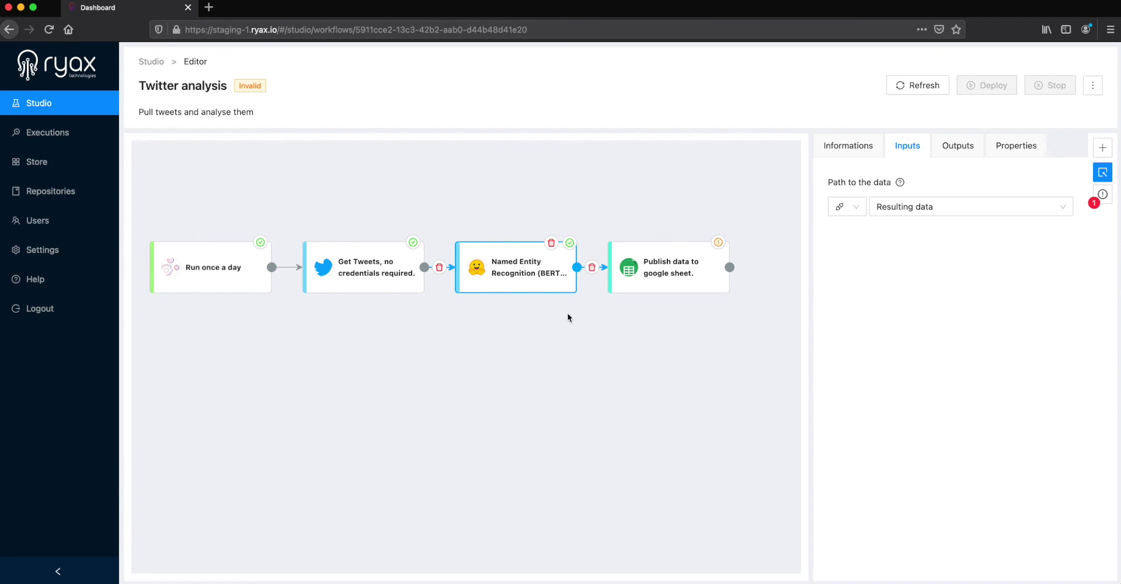
# Step: Set the Google Sheets publisher's Data input to reference the Named Entity Recognition module's Predictions output
pyautogui.click(673, 276)
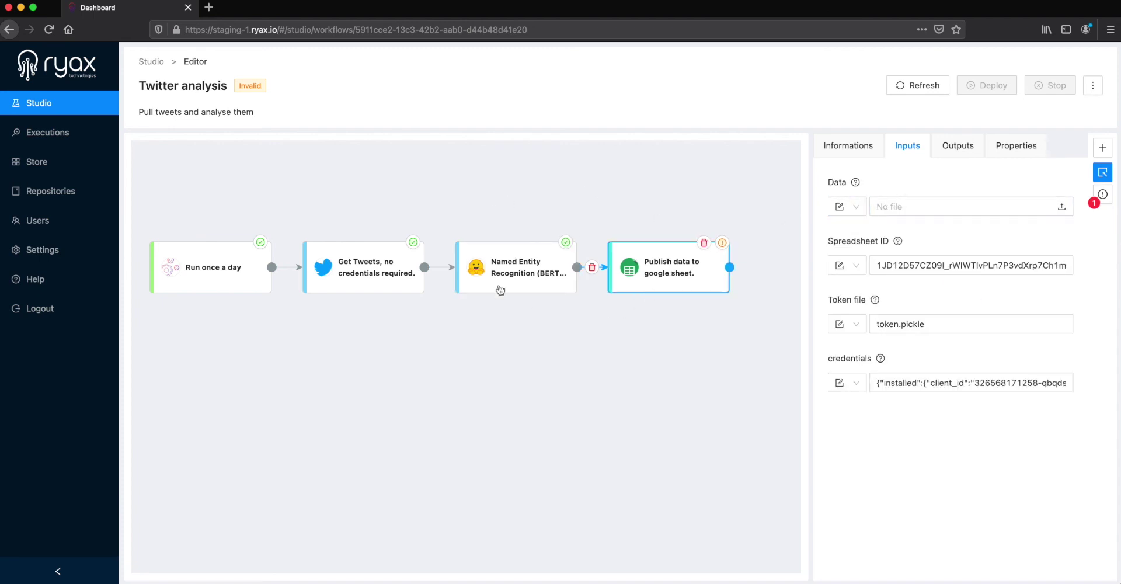
pyautogui.click(853, 204)
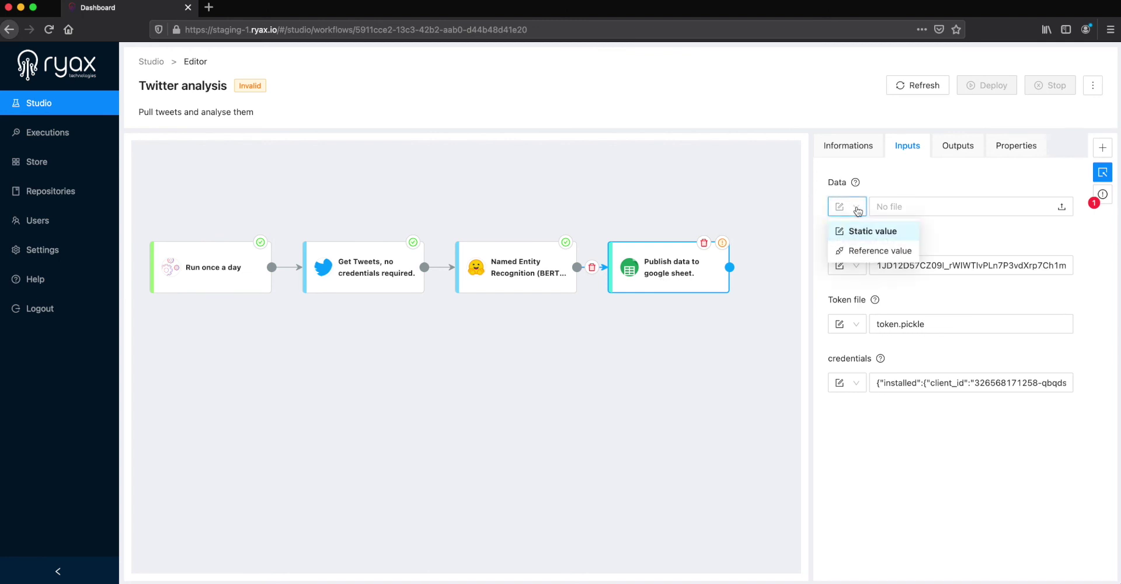
pyautogui.click(858, 250)
pyautogui.click(939, 217)
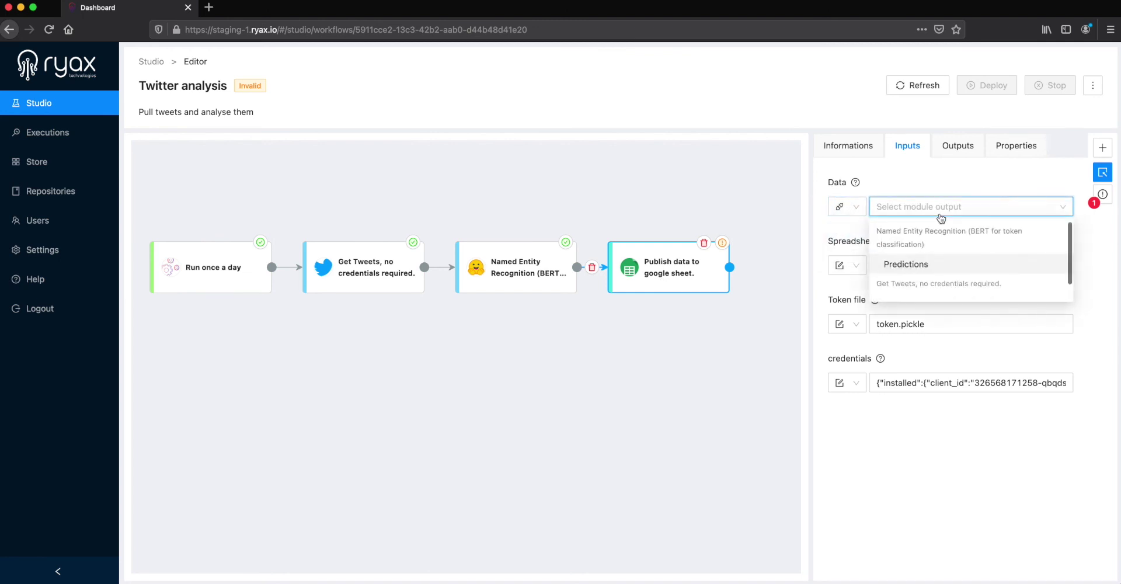
pyautogui.click(926, 267)
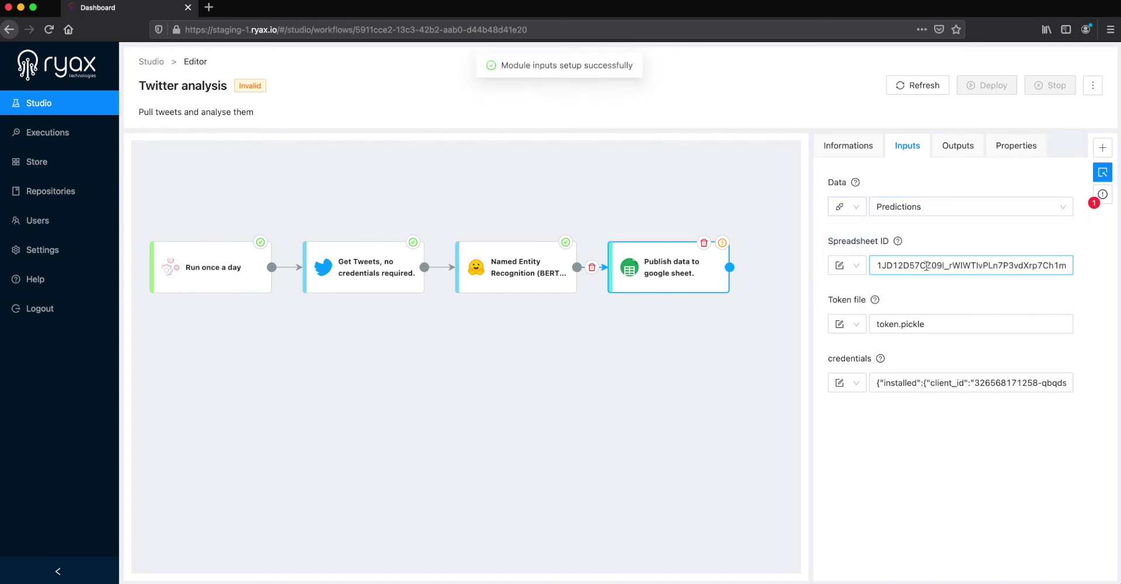
pyautogui.click(591, 319)
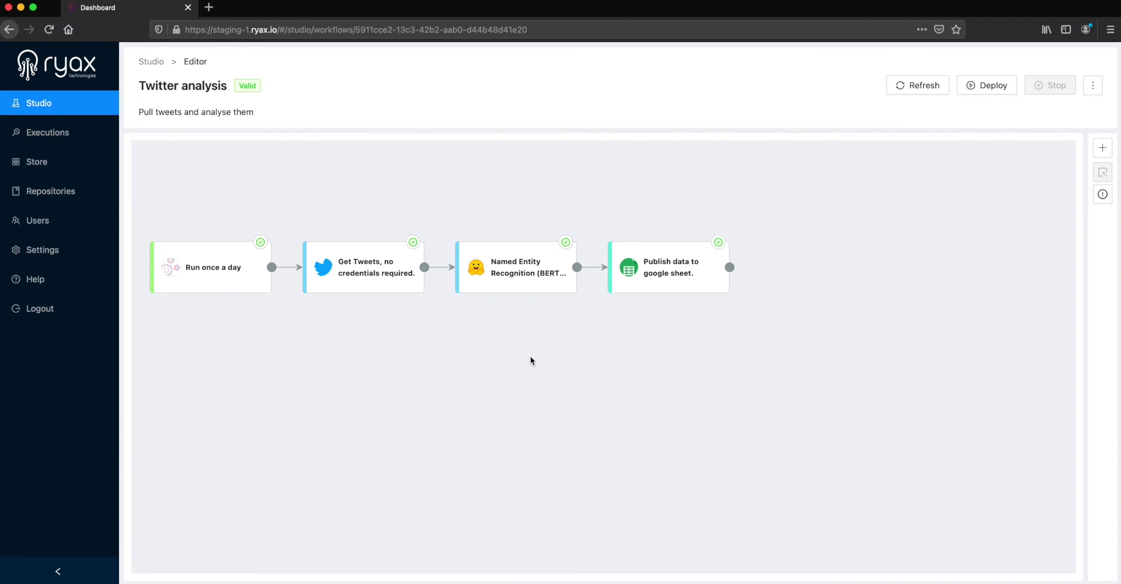
# Step: Deploy the Twitter analysis workflow with its Named Entity Recognition module and confirm the deployment
pyautogui.click(986, 88)
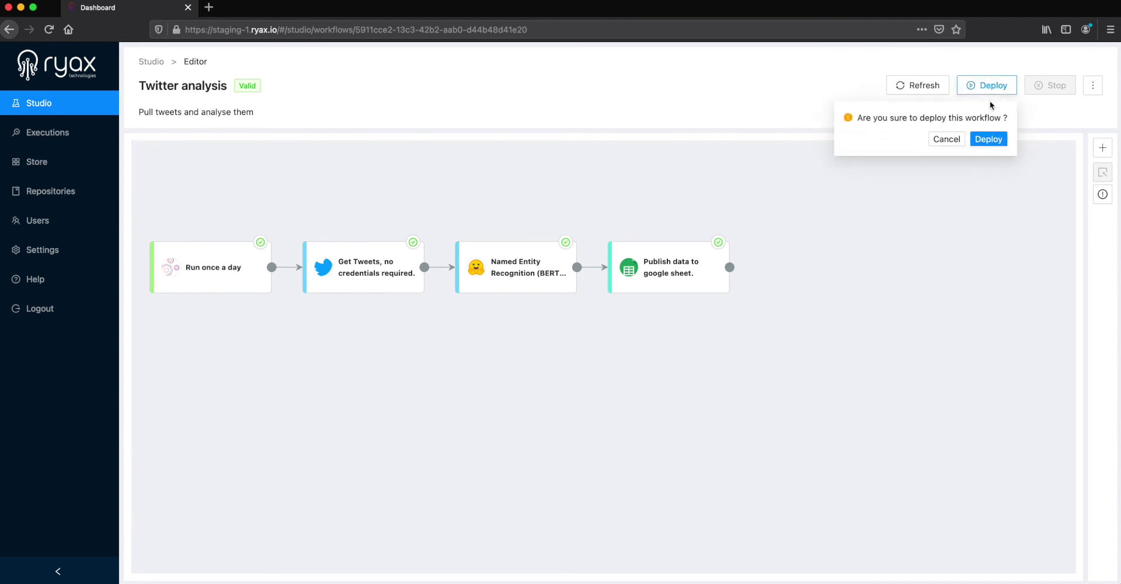
pyautogui.click(989, 139)
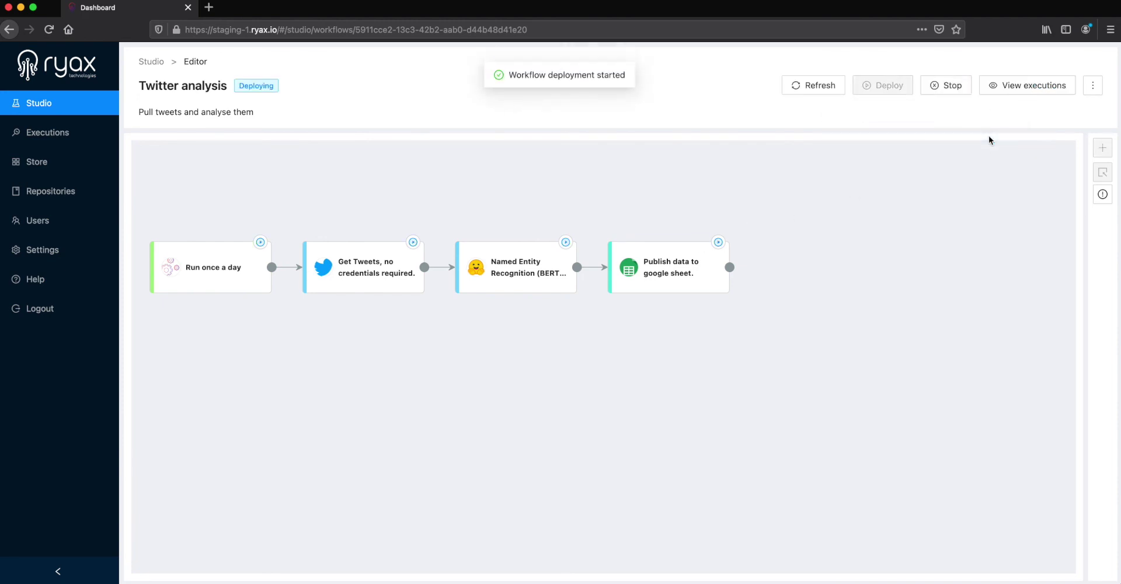
# Step: View the Twitter analysis workflow's executions and open the most recent Publish data to google sheet execution
pyautogui.click(1050, 86)
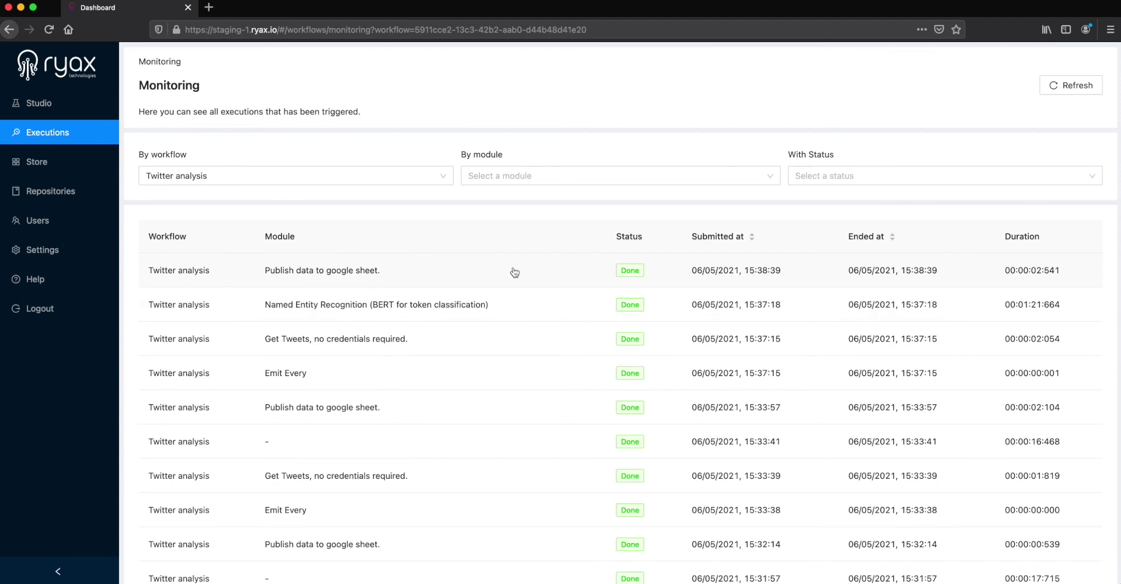
pyautogui.click(514, 272)
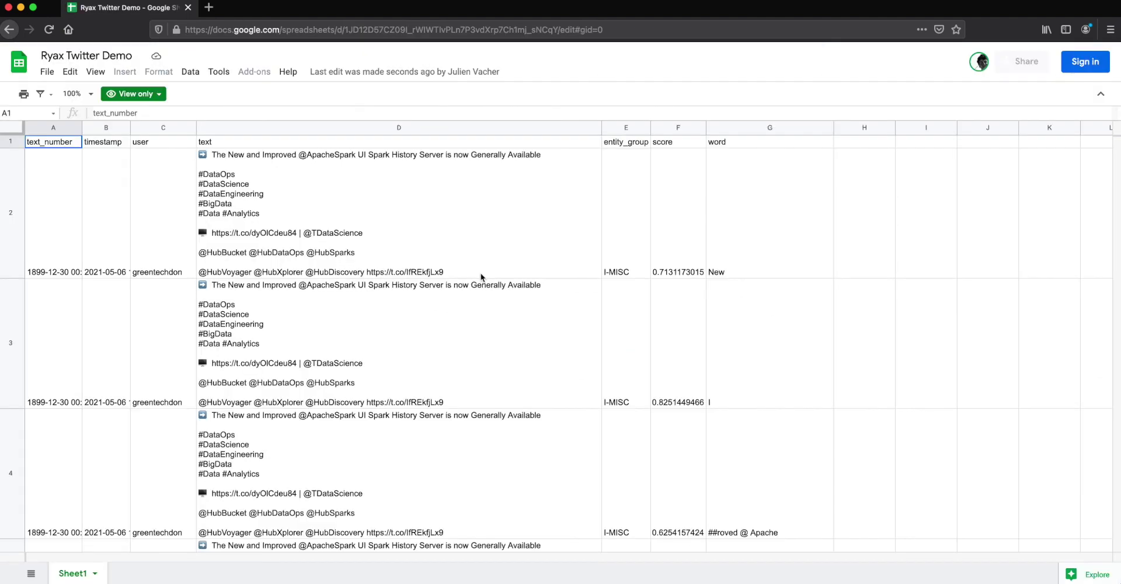
# Step: In the Ryax Twitter Demo Google sheet, examine the user, timestamp, entity_group, score and word columns one by one
pyautogui.click(257, 130)
pyautogui.click(150, 126)
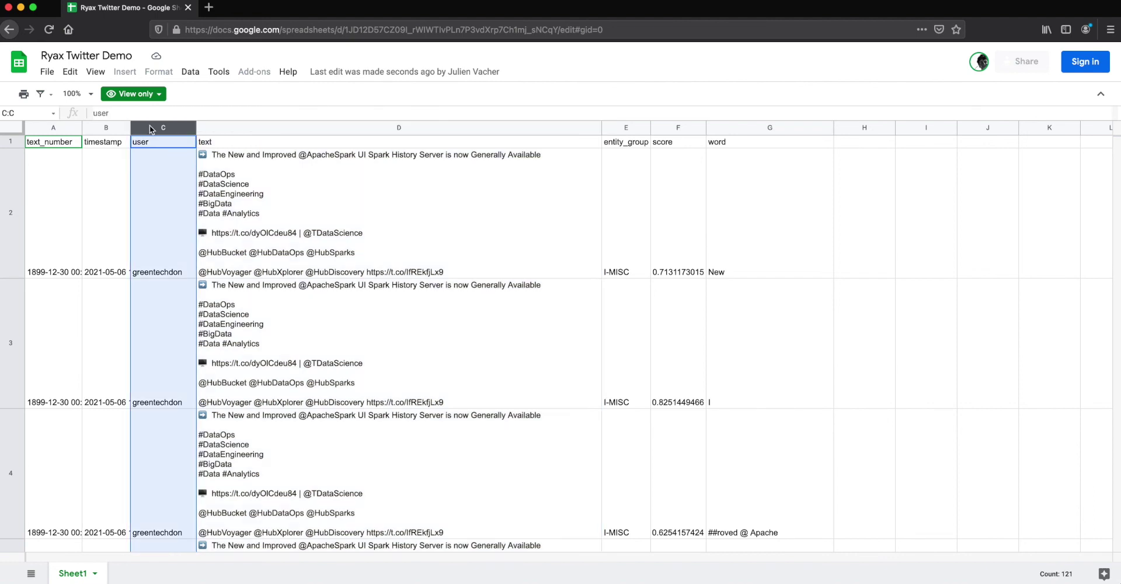
pyautogui.click(102, 124)
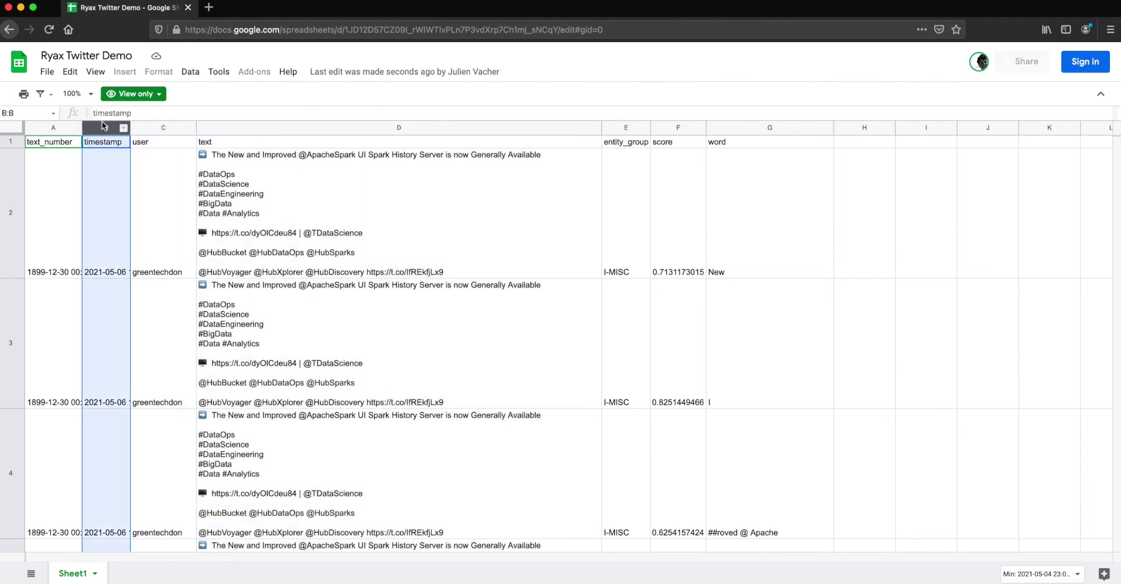
pyautogui.click(628, 128)
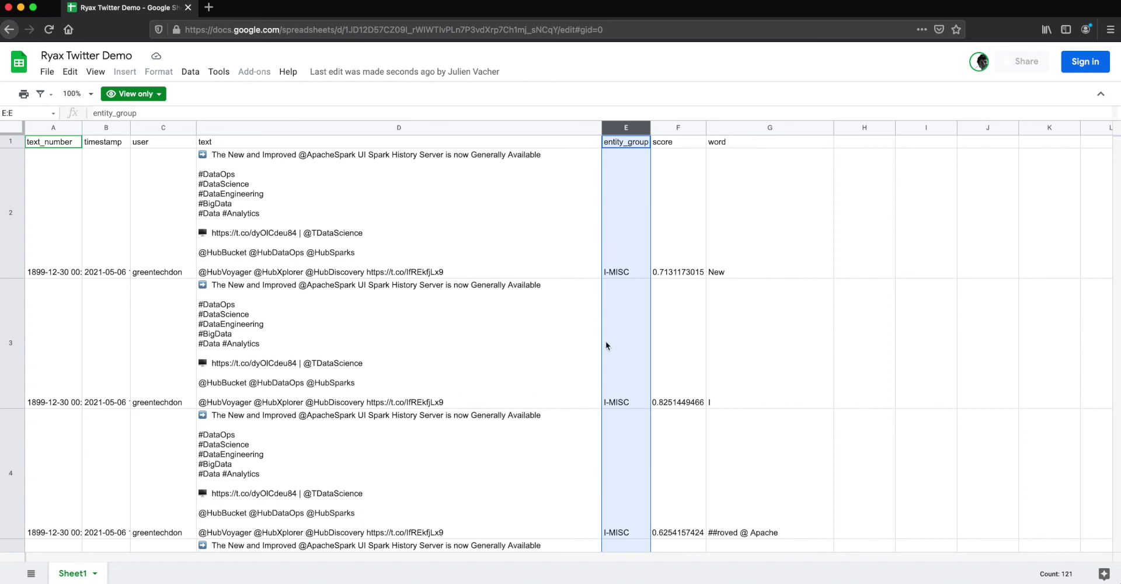
pyautogui.click(675, 130)
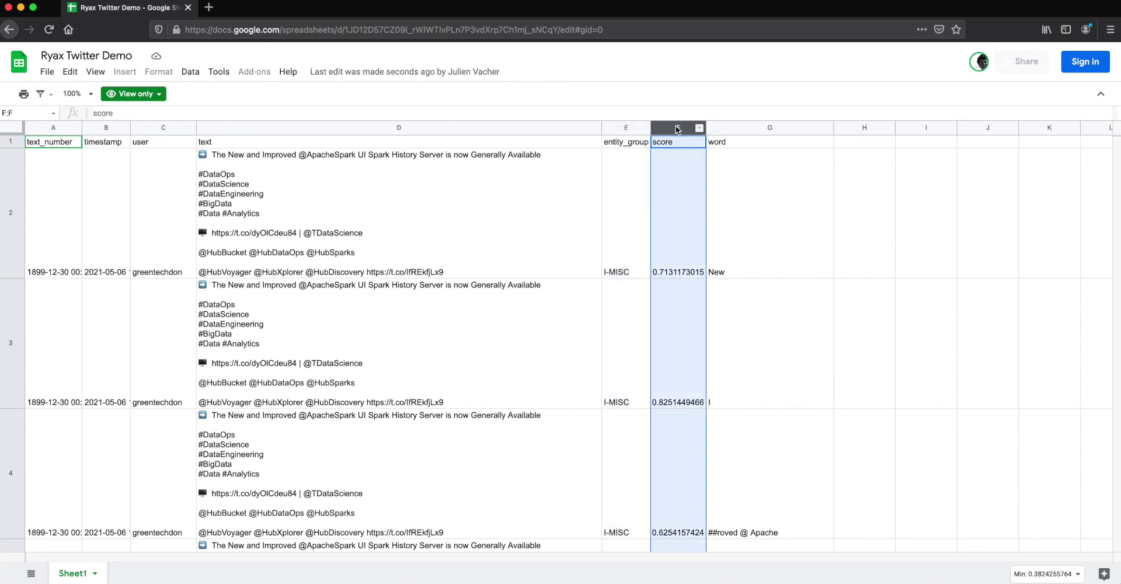
pyautogui.click(736, 123)
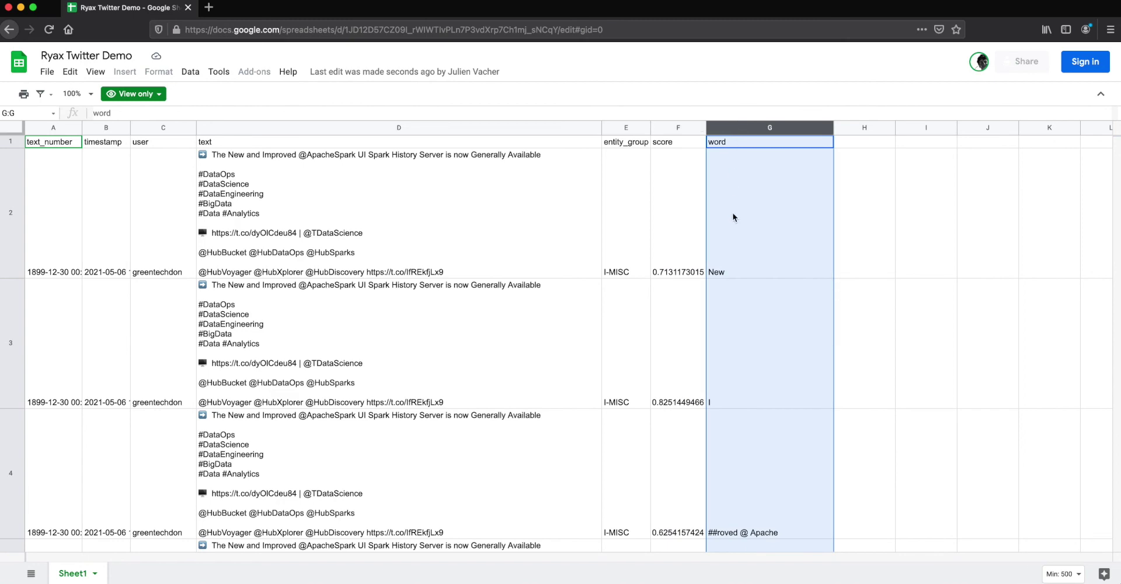
# Step: Examine the entity_group labels, scores and matching words throughout the tweet rows, and return towards the start of the sheet
pyautogui.scroll(-15, 733, 212)
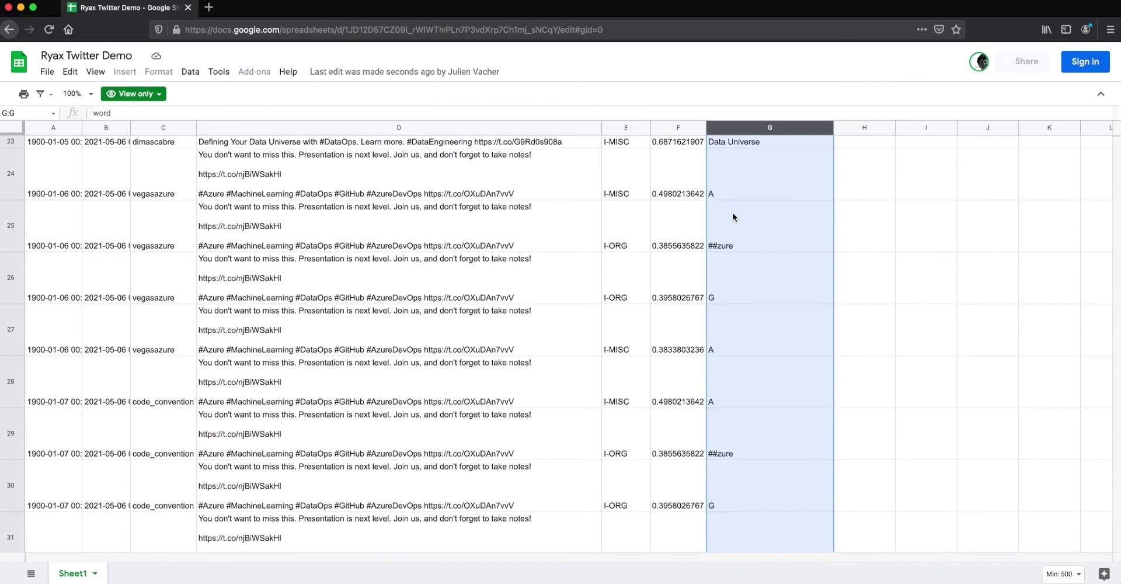
pyautogui.click(622, 446)
pyautogui.scroll(-10, 622, 446)
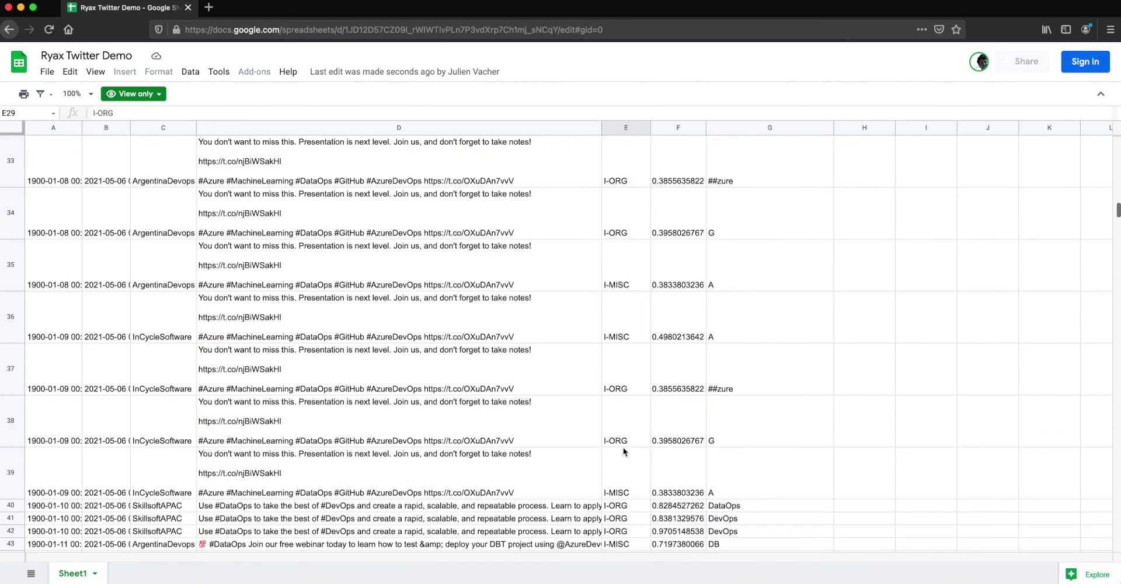
pyautogui.scroll(-6, 622, 448)
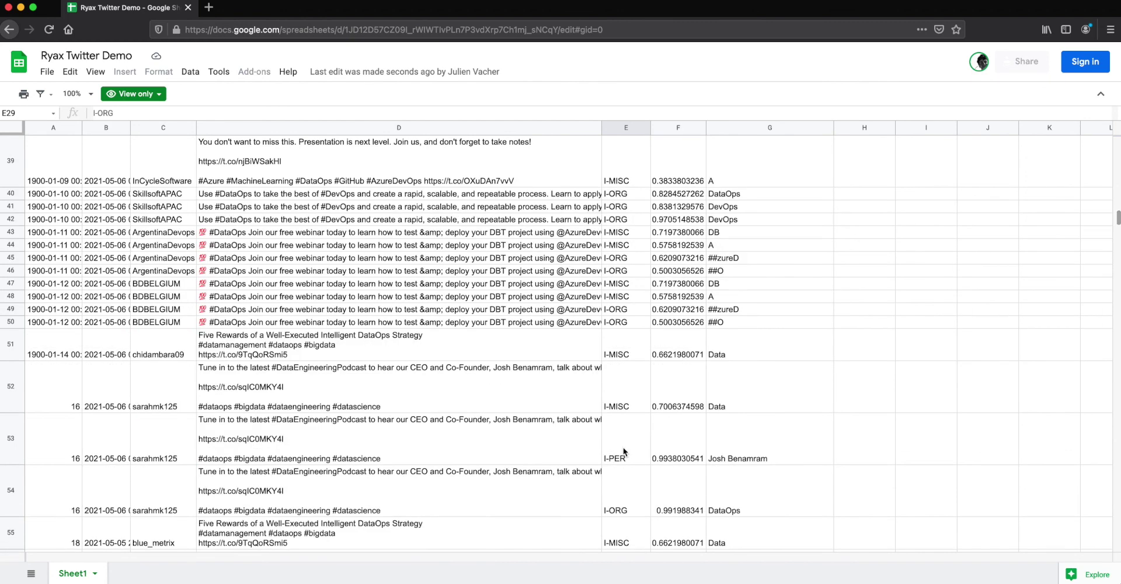
pyautogui.click(627, 386)
pyautogui.scroll(-13, 626, 391)
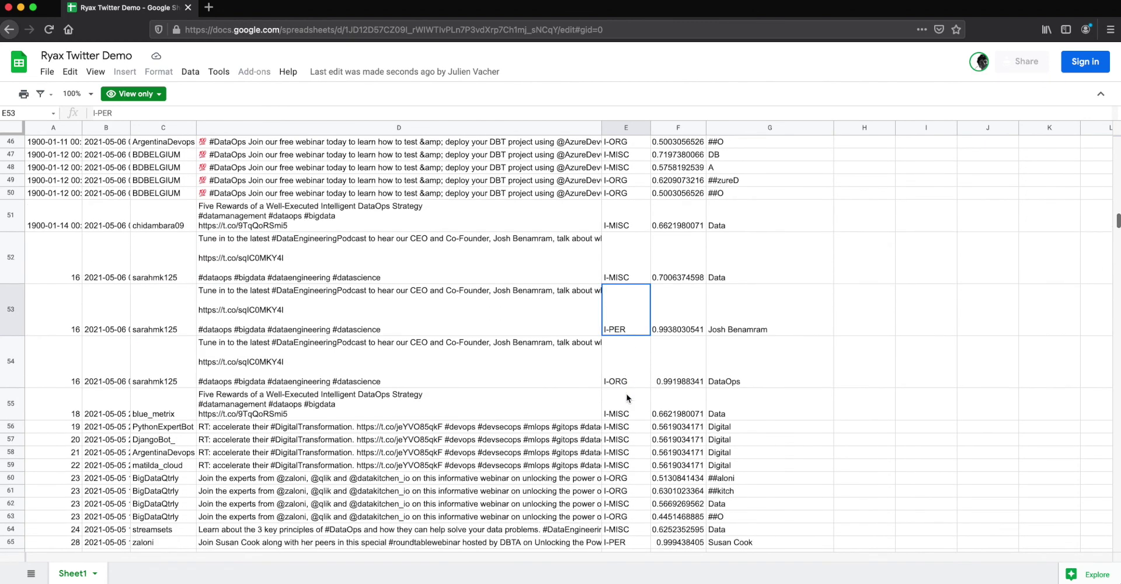
pyautogui.click(624, 372)
pyautogui.scroll(-13, 622, 257)
pyautogui.click(622, 257)
pyautogui.click(625, 380)
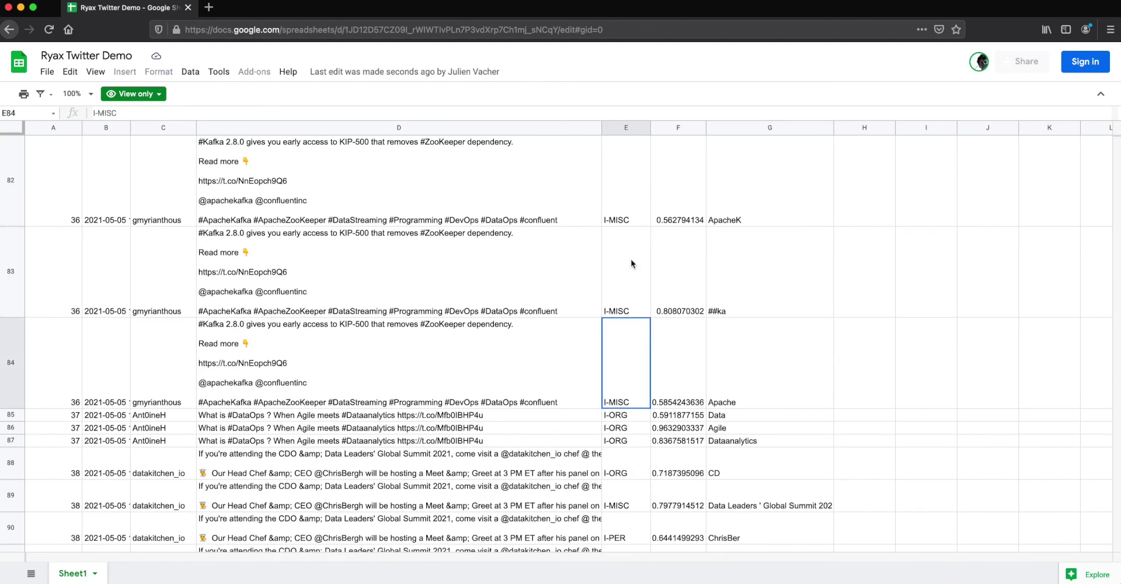
pyautogui.click(619, 428)
pyautogui.scroll(-5, 658, 426)
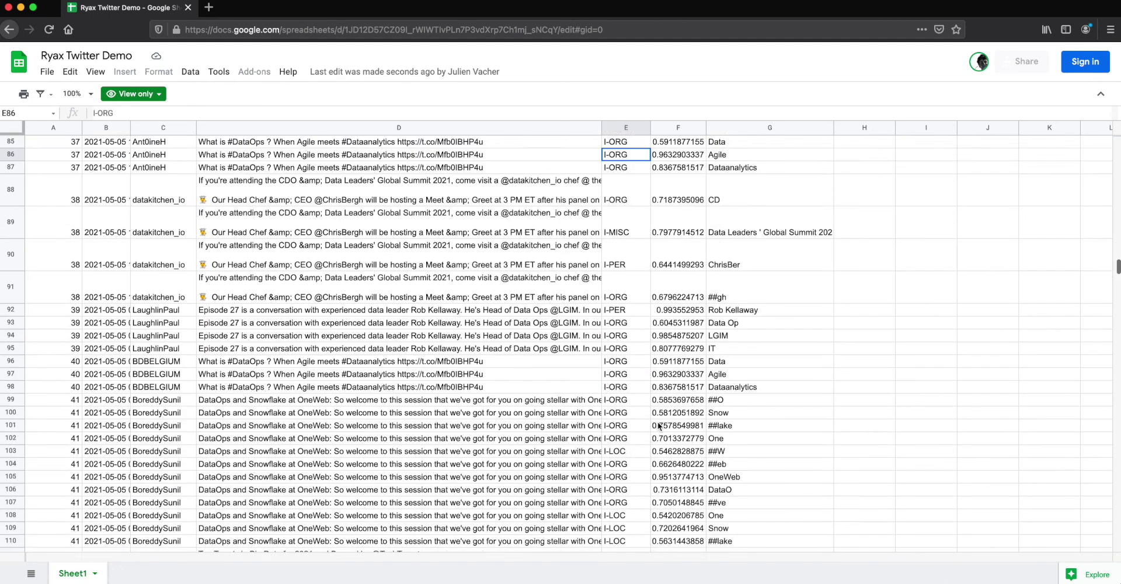
pyautogui.scroll(15, 657, 426)
pyautogui.scroll(10, 657, 426)
# Step: Switch back to the Ryax dashboard and open the Twitter analysis workflow from the Studio's workflow list
pyautogui.press('super+Tab')
pyautogui.click(93, 113)
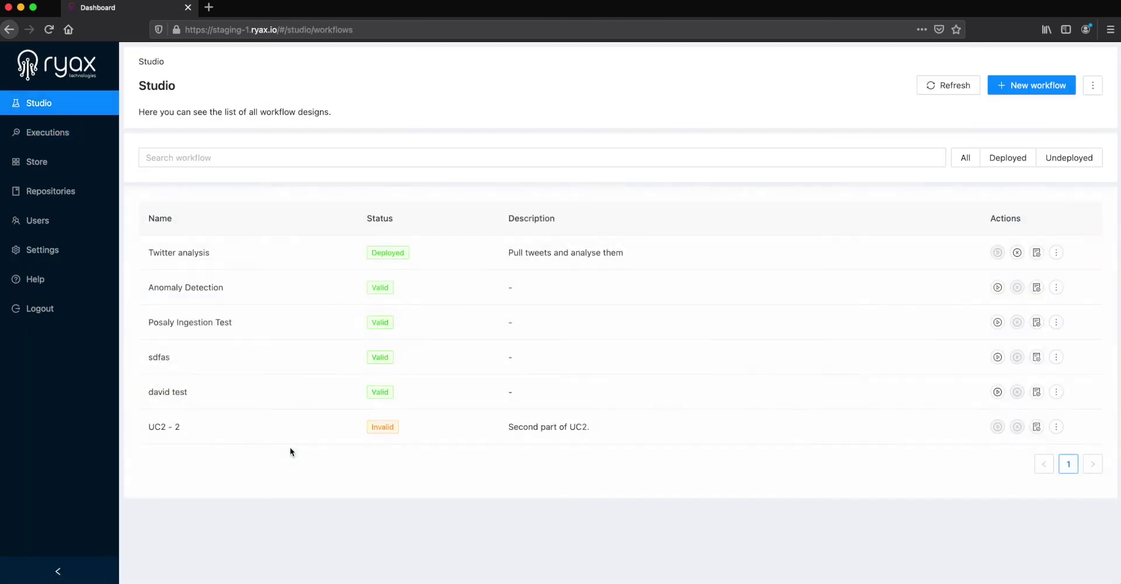
pyautogui.click(303, 252)
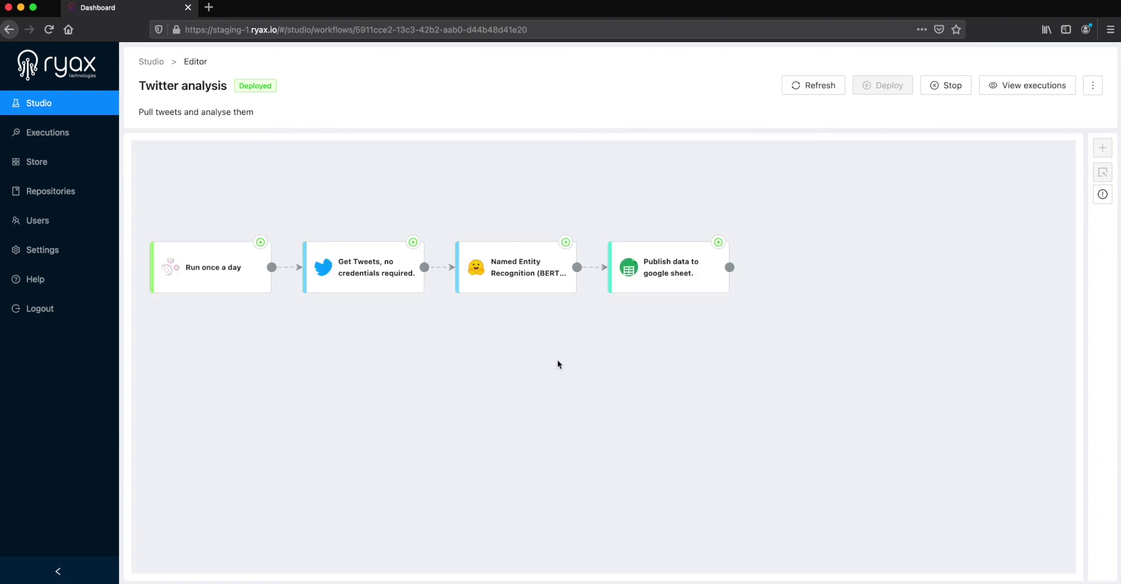